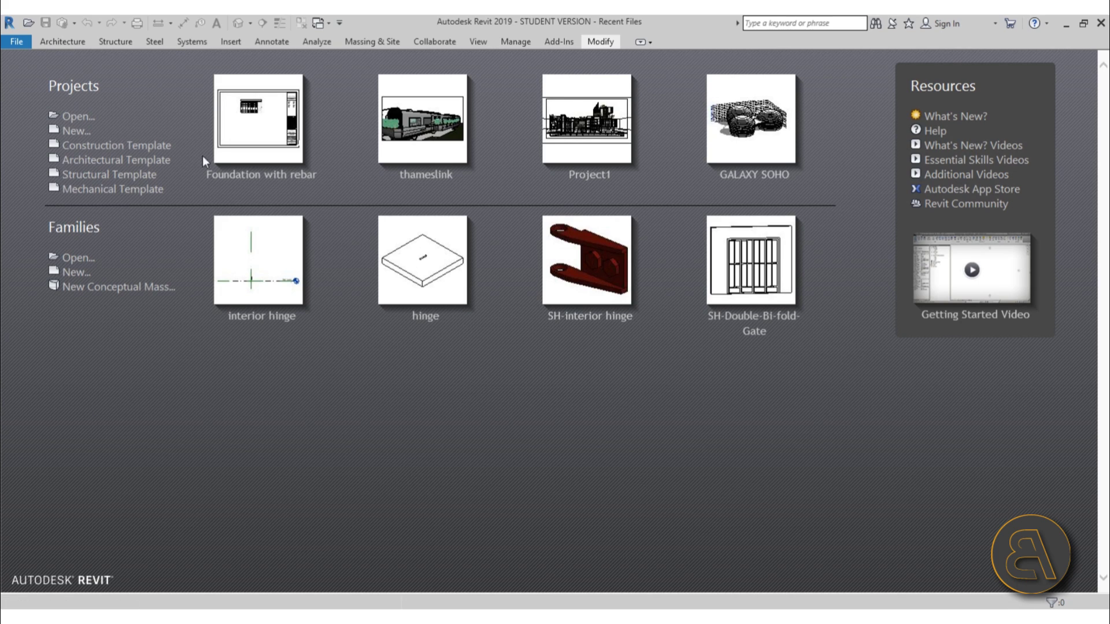
- Start a new project from the Architectural Template and set length units to Meters
{"action": "left_click", "coordinate": [131, 165]}
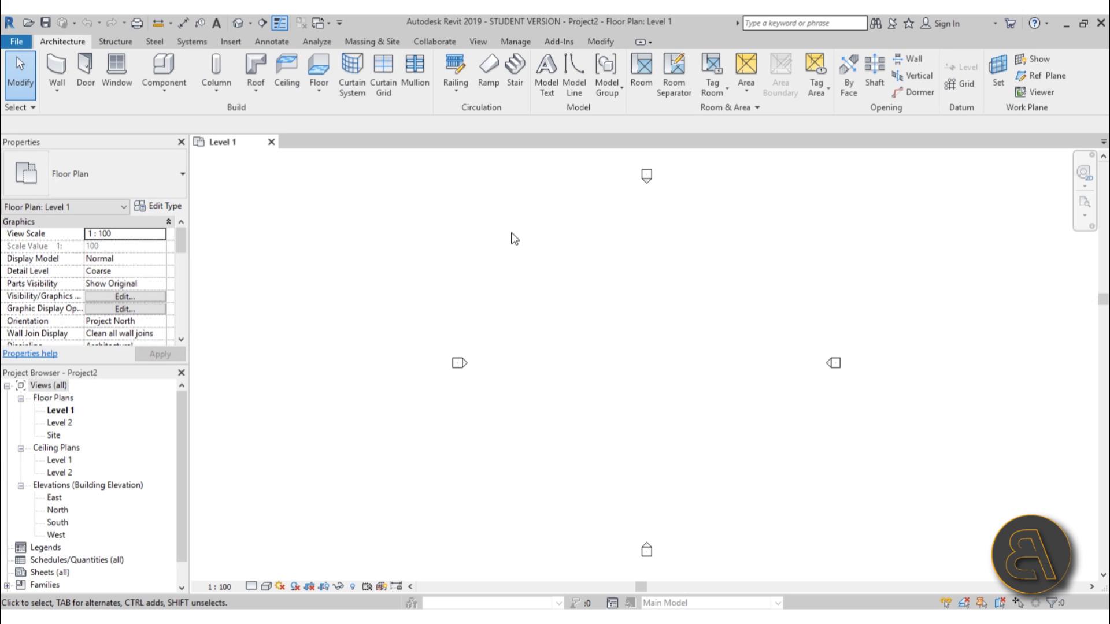
{"action": "key", "text": "u"}
{"action": "key", "text": "n"}
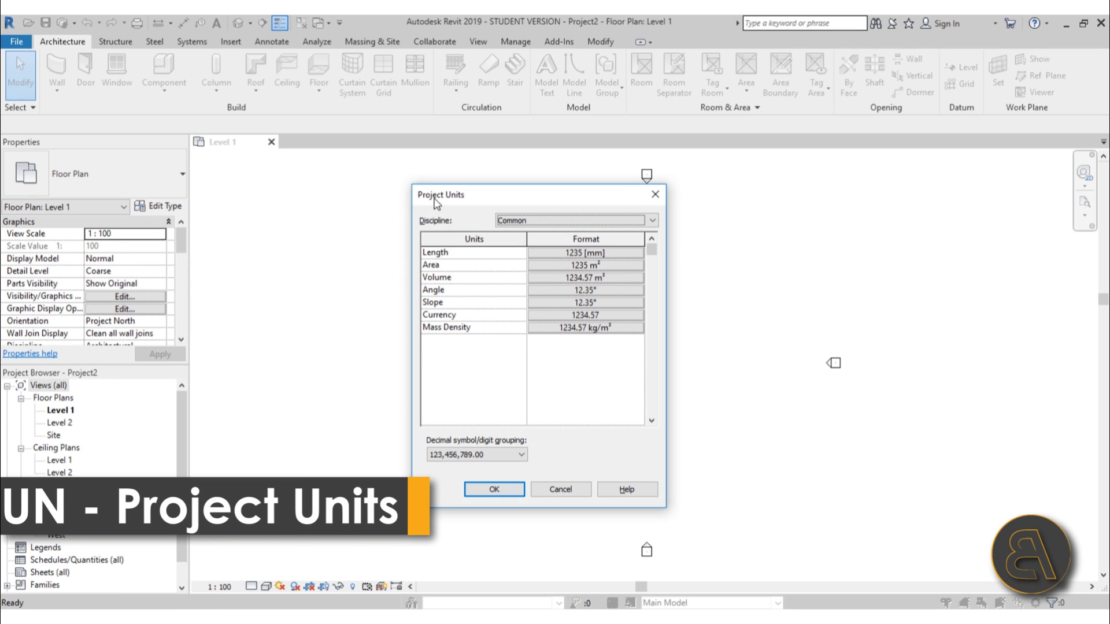
{"action": "left_click", "coordinate": [589, 253]}
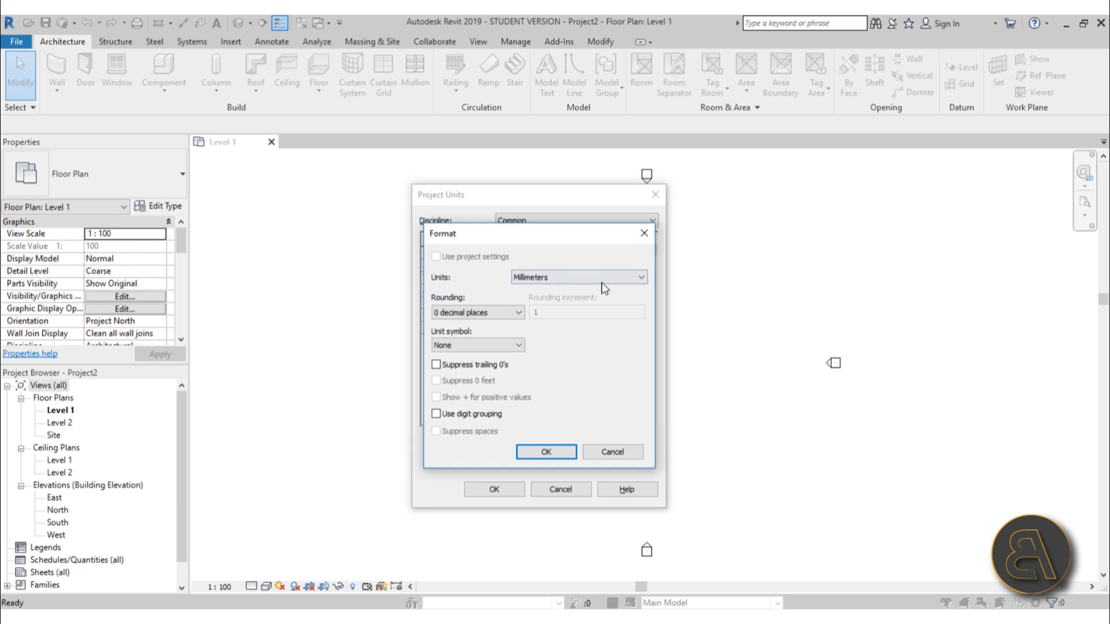
{"action": "left_click", "coordinate": [602, 281]}
{"action": "left_click", "coordinate": [557, 324]}
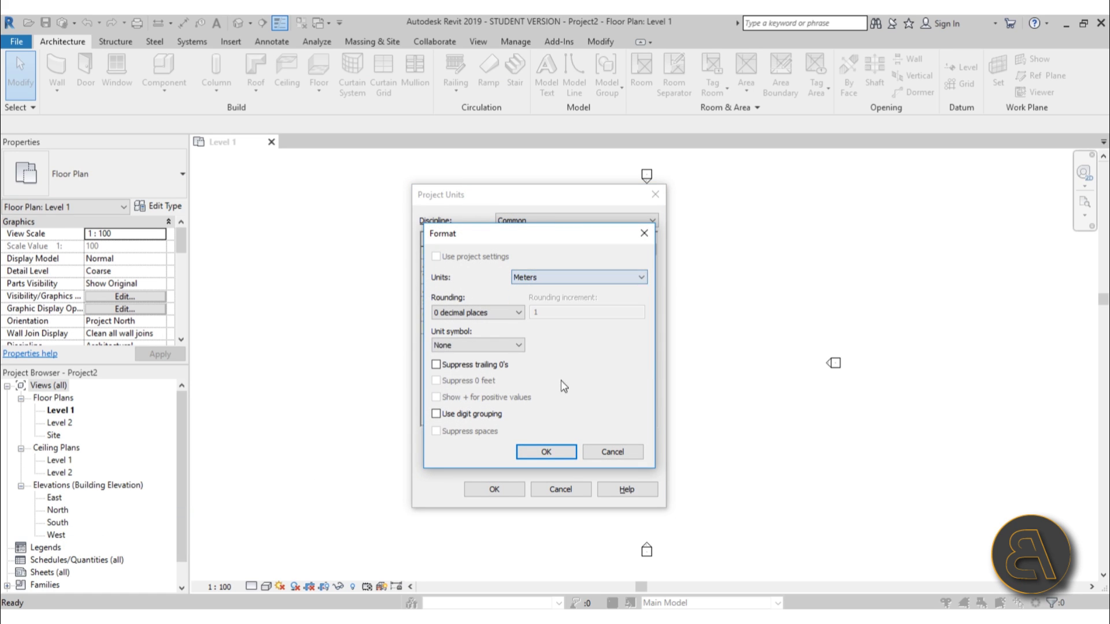
{"action": "left_click", "coordinate": [561, 453]}
{"action": "left_click", "coordinate": [494, 490]}
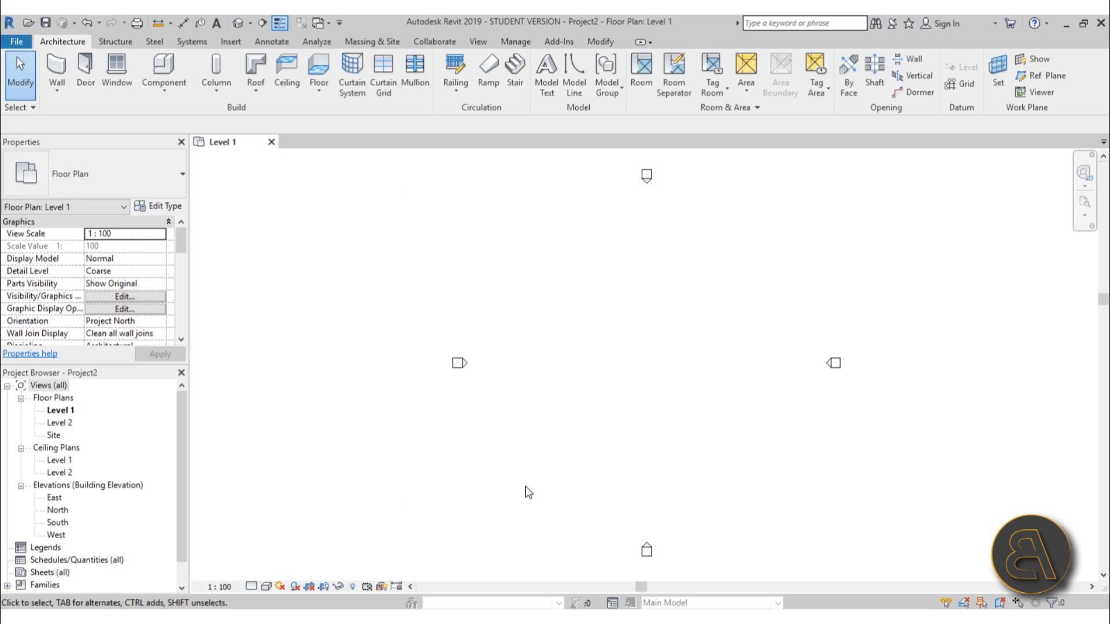
- Open the Site floor plan and begin a new Toposurface from Massing & Site
{"action": "middle_click_drag", "start_coordinate": [654, 410], "coordinate": [554, 415]}
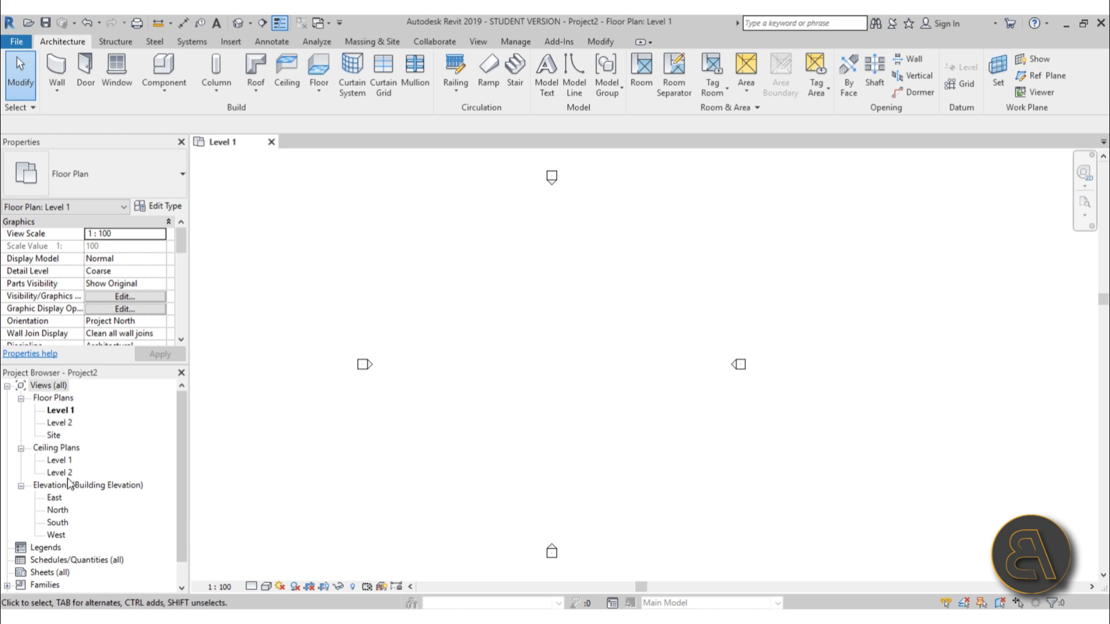
{"action": "double_click", "coordinate": [54, 435]}
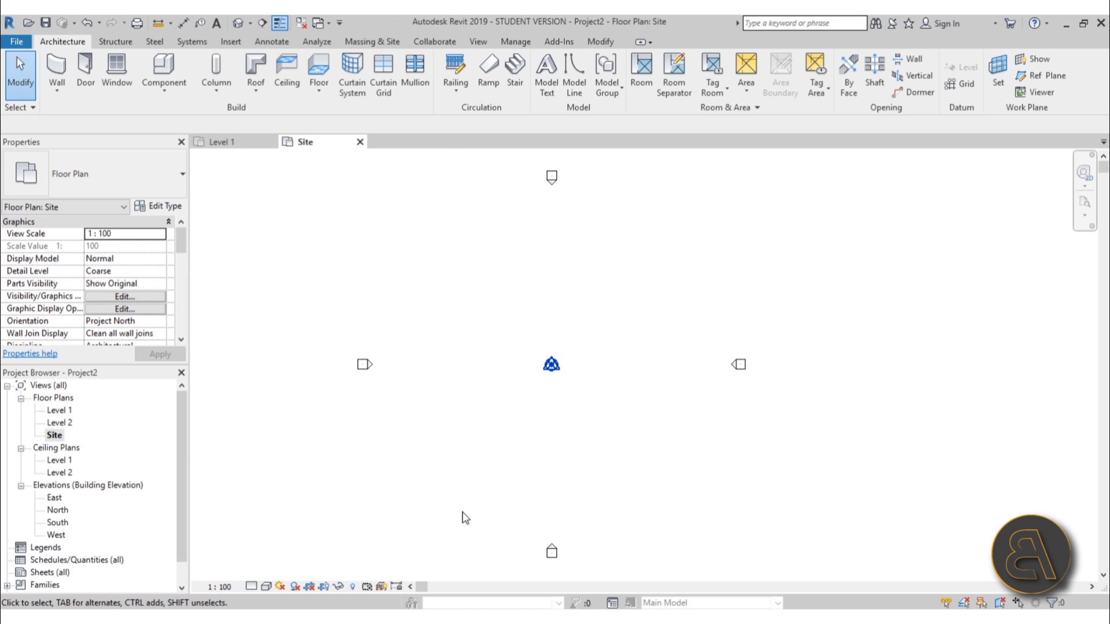
{"action": "left_click", "coordinate": [371, 41]}
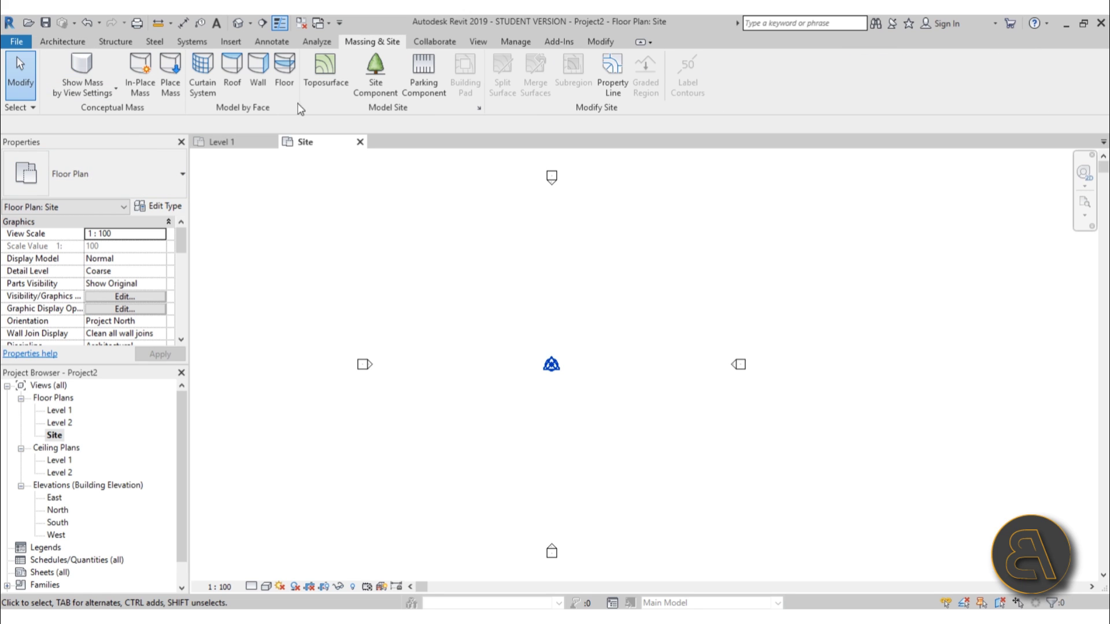
{"action": "left_click", "coordinate": [334, 94]}
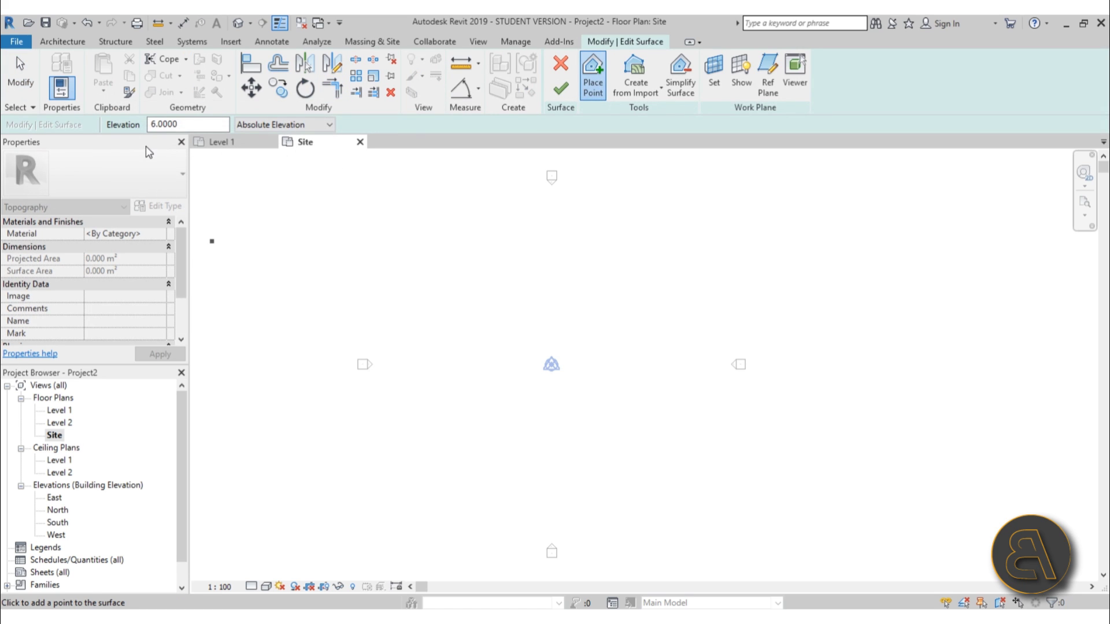
- Set point elevation to 0 and place a row of points along the bottom edge
{"action": "double_click", "coordinate": [188, 125]}
{"action": "type", "text": "0"}
{"action": "left_click", "coordinate": [381, 522]}
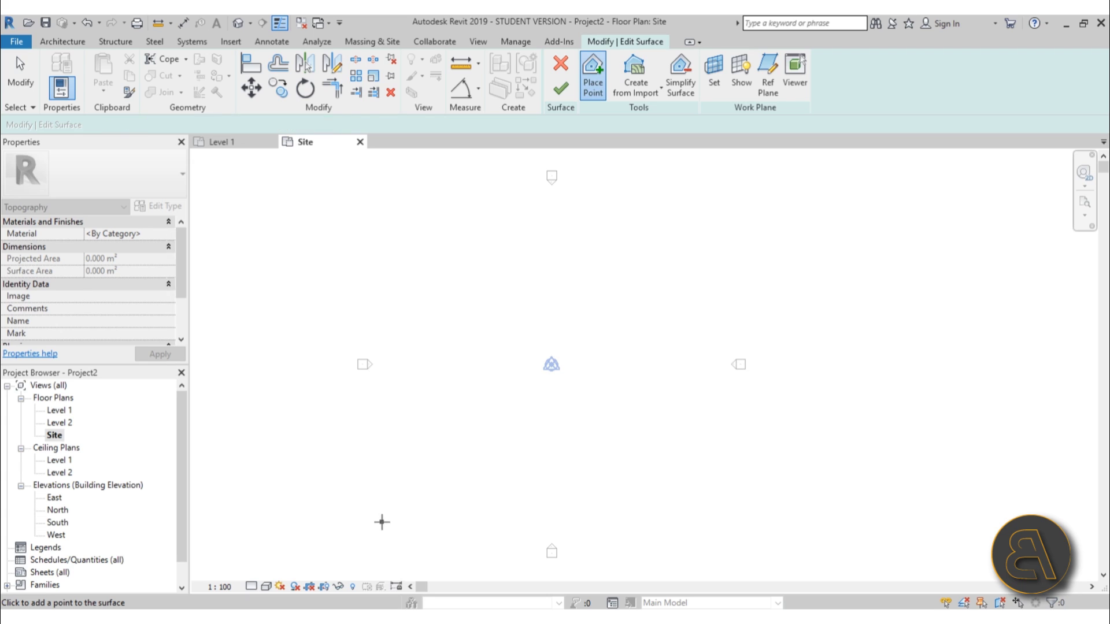
{"action": "left_click", "coordinate": [467, 523]}
{"action": "left_click", "coordinate": [535, 526]}
{"action": "left_click", "coordinate": [602, 526]}
{"action": "left_click", "coordinate": [673, 526]}
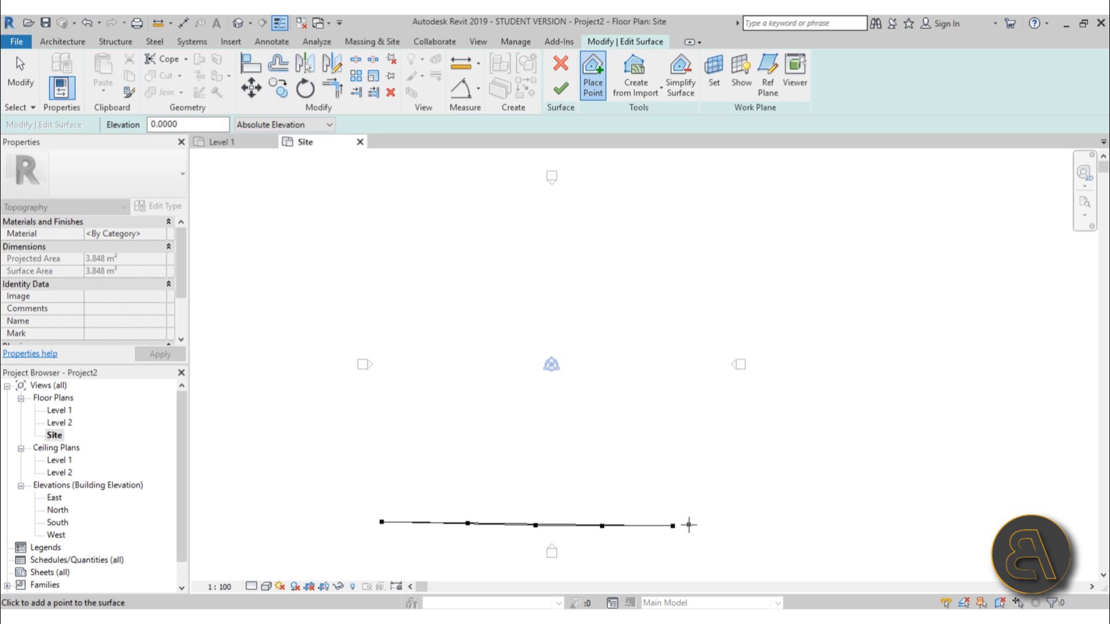
{"action": "left_click", "coordinate": [689, 525]}
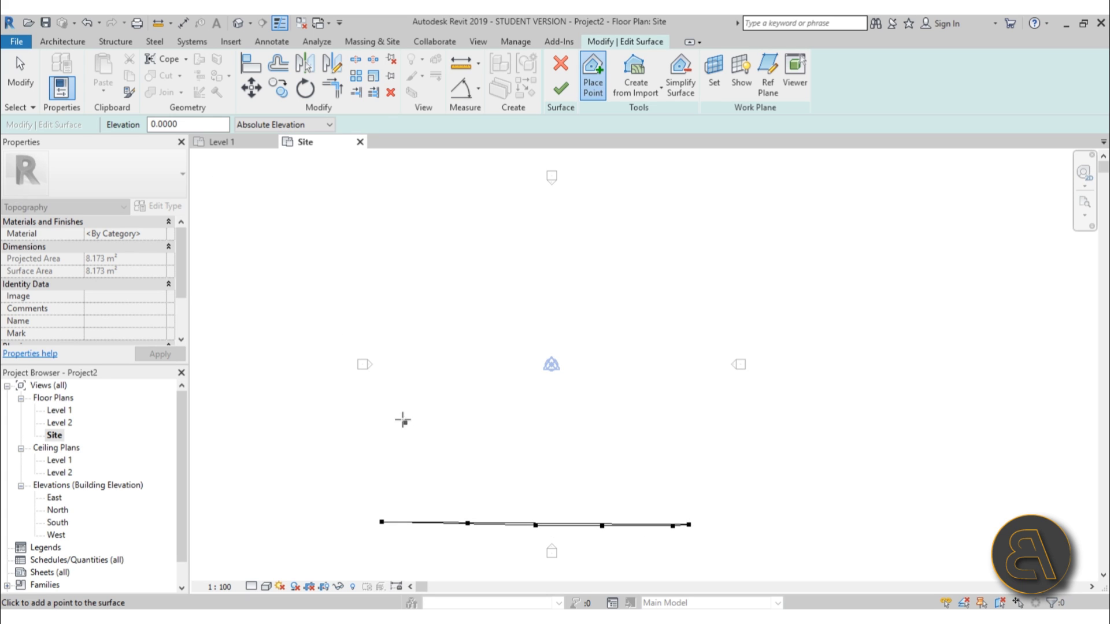
- Place a second row of elevation-0 points along the upper edge, closing the corners
{"action": "left_click", "coordinate": [383, 420]}
{"action": "left_click", "coordinate": [460, 426]}
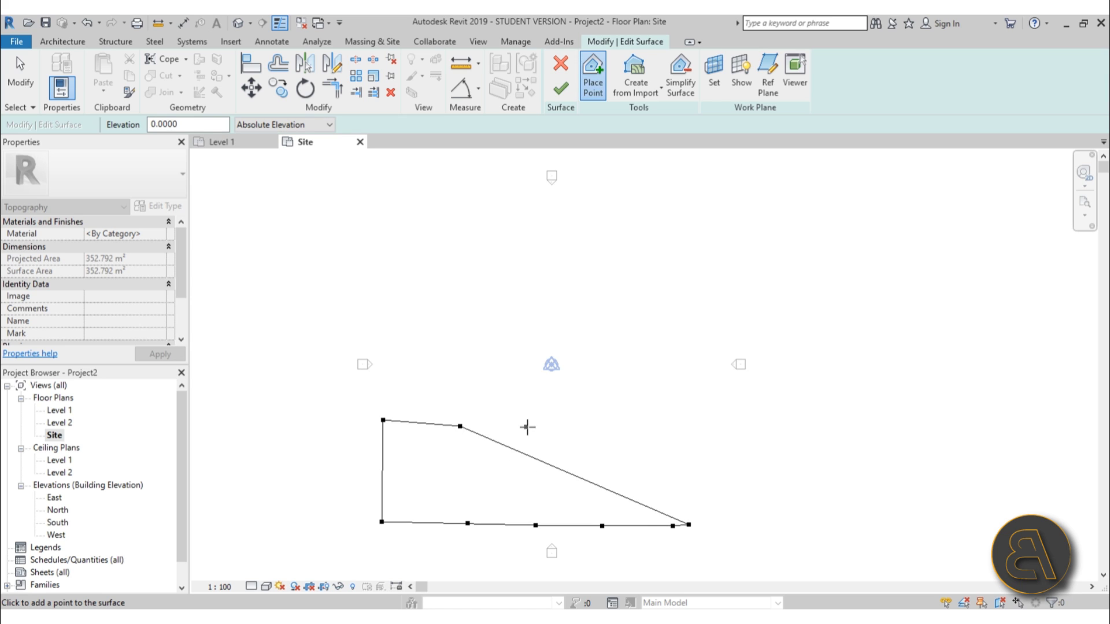
{"action": "left_click", "coordinate": [527, 427]}
{"action": "left_click", "coordinate": [595, 428]}
{"action": "left_click", "coordinate": [683, 428]}
{"action": "left_click", "coordinate": [667, 430]}
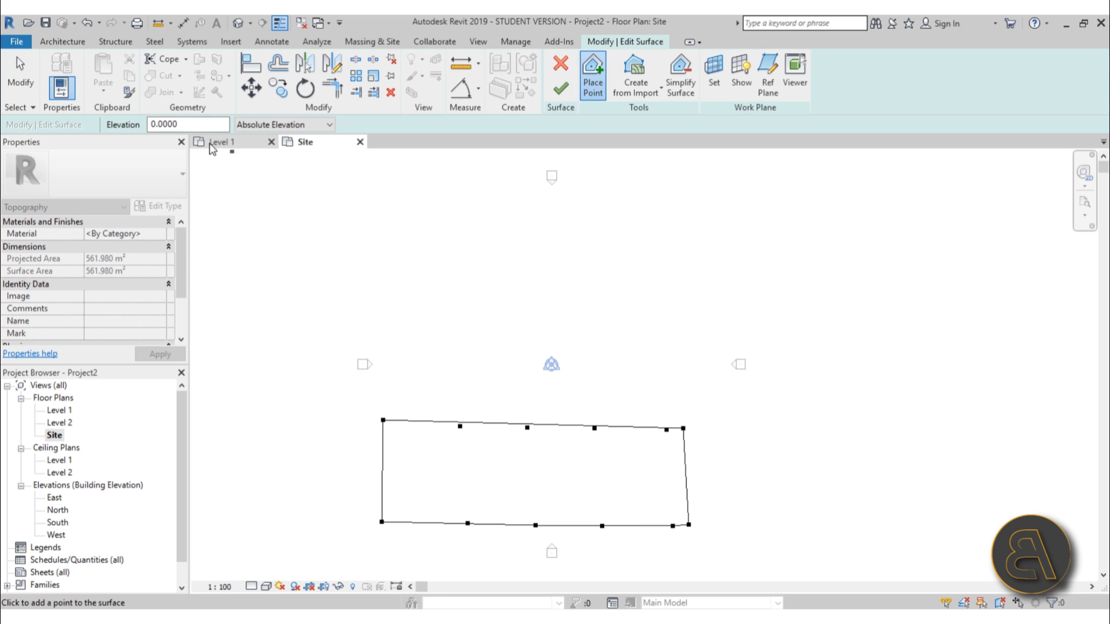
- Place a row of toposurface points at elevation 4.0000
{"action": "double_click", "coordinate": [199, 125]}
{"action": "type", "text": "4.0000"}
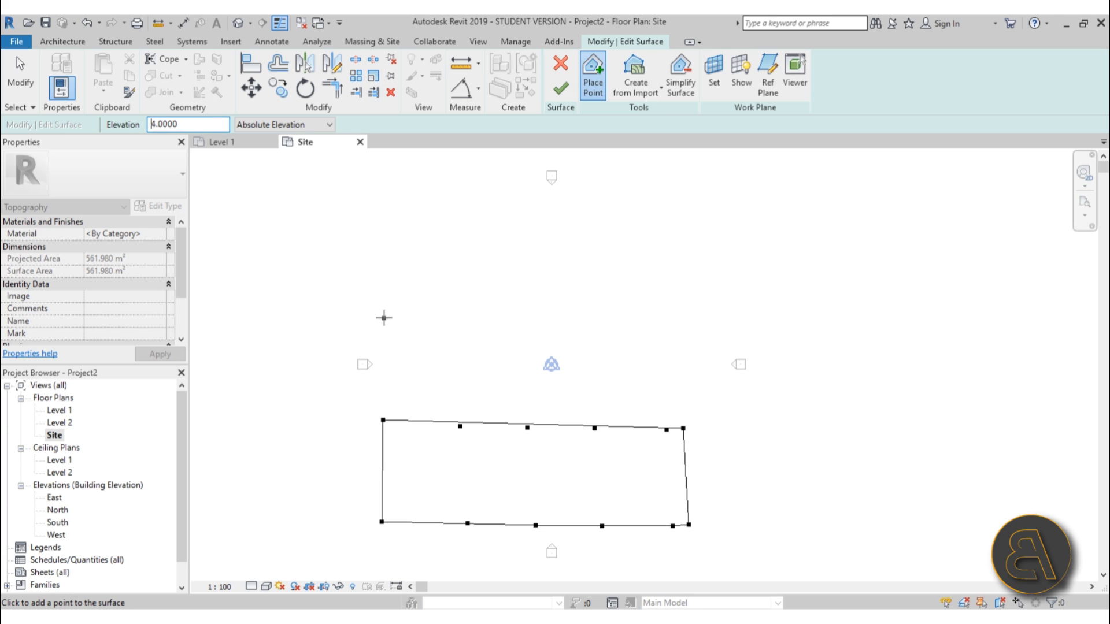
{"action": "left_click", "coordinate": [383, 316]}
{"action": "left_click", "coordinate": [471, 316]}
{"action": "left_click", "coordinate": [542, 316]}
{"action": "left_click", "coordinate": [614, 321]}
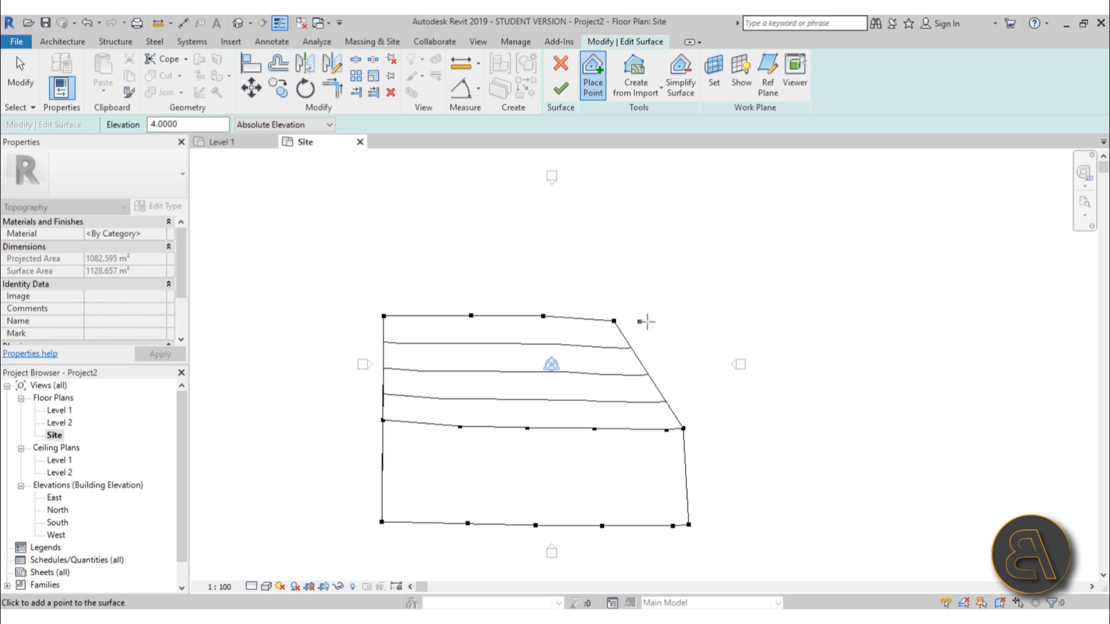
{"action": "left_click", "coordinate": [669, 322]}
- Place a row of toposurface points at elevation 6.0000 near the top
{"action": "left_click_drag", "start_coordinate": [178, 124], "coordinate": [149, 125]}
{"action": "type", "text": "6.0000"}
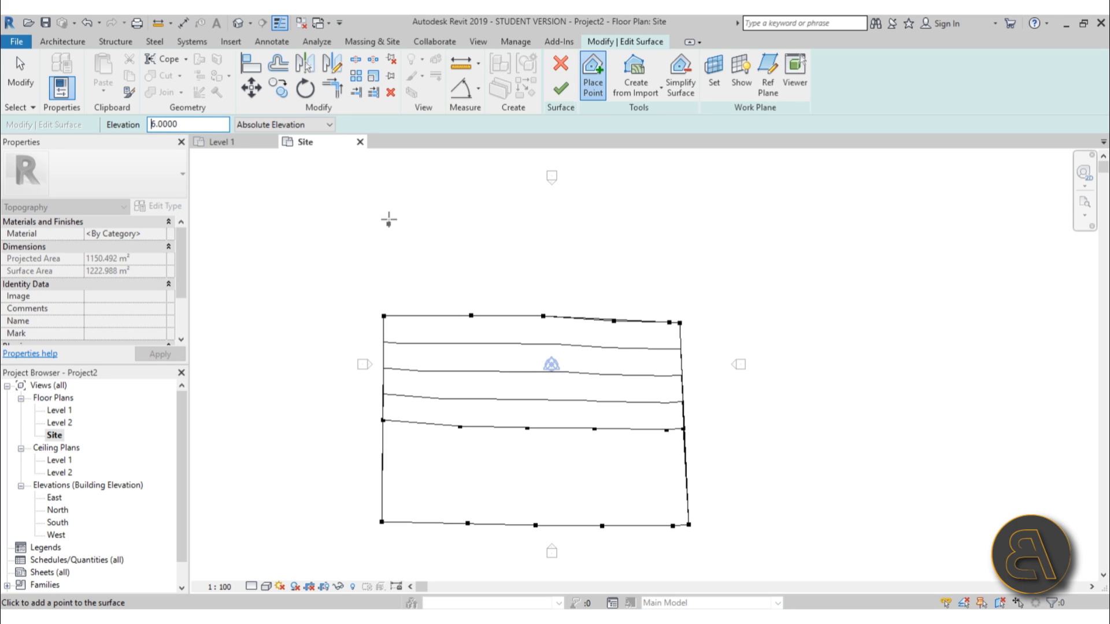
{"action": "left_click", "coordinate": [383, 184]}
{"action": "left_click", "coordinate": [468, 185]}
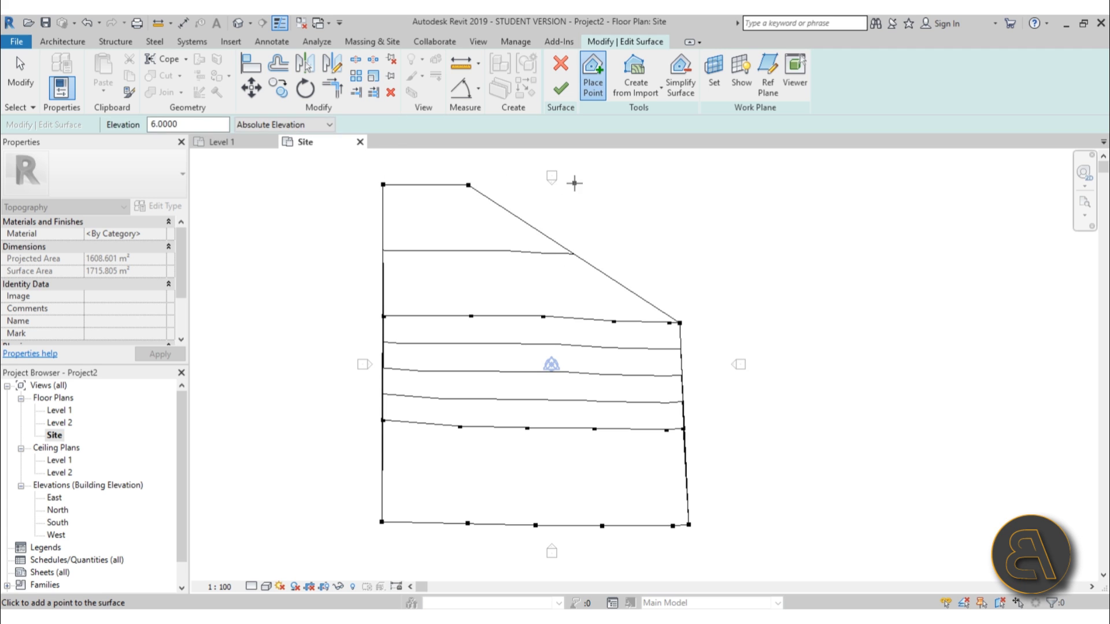
{"action": "left_click", "coordinate": [574, 183]}
{"action": "left_click", "coordinate": [654, 182]}
{"action": "left_click", "coordinate": [703, 185]}
- Drag the stray right-side points onto the toposurface's right boundary
{"action": "scroll", "coordinate": [706, 319], "scroll_direction": "up", "scroll_amount": 3}
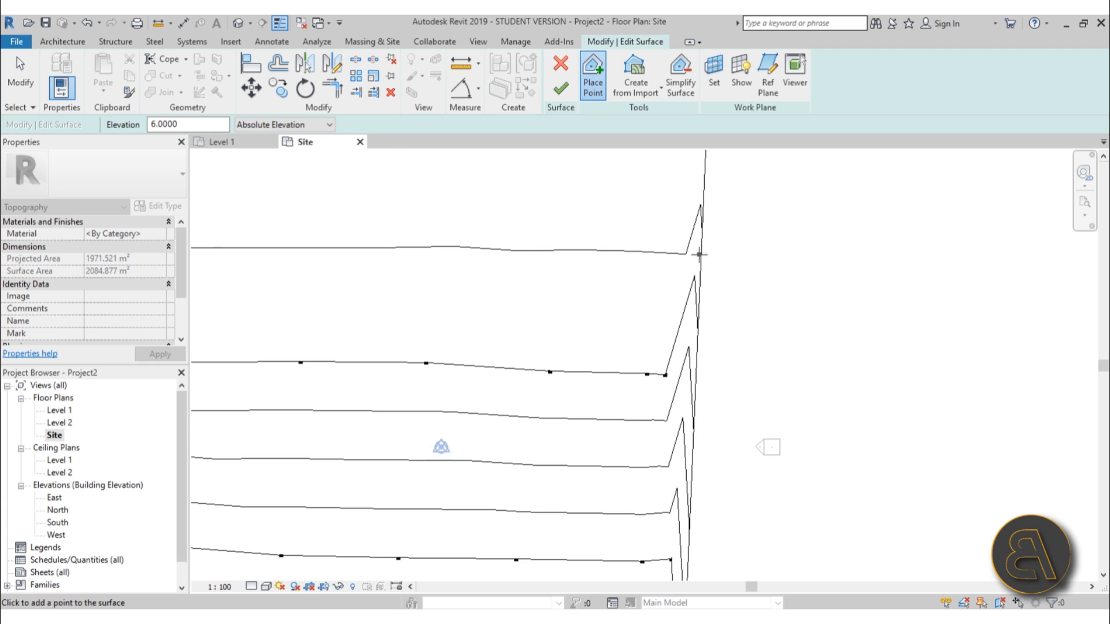
{"action": "key", "text": "Escape"}
{"action": "scroll", "coordinate": [557, 520], "scroll_direction": "down", "scroll_amount": 2}
{"action": "scroll", "coordinate": [669, 253], "scroll_direction": "up", "scroll_amount": 3}
{"action": "left_click_drag", "start_coordinate": [667, 251], "coordinate": [633, 248]}
{"action": "scroll", "coordinate": [620, 495], "scroll_direction": "up", "scroll_amount": 2}
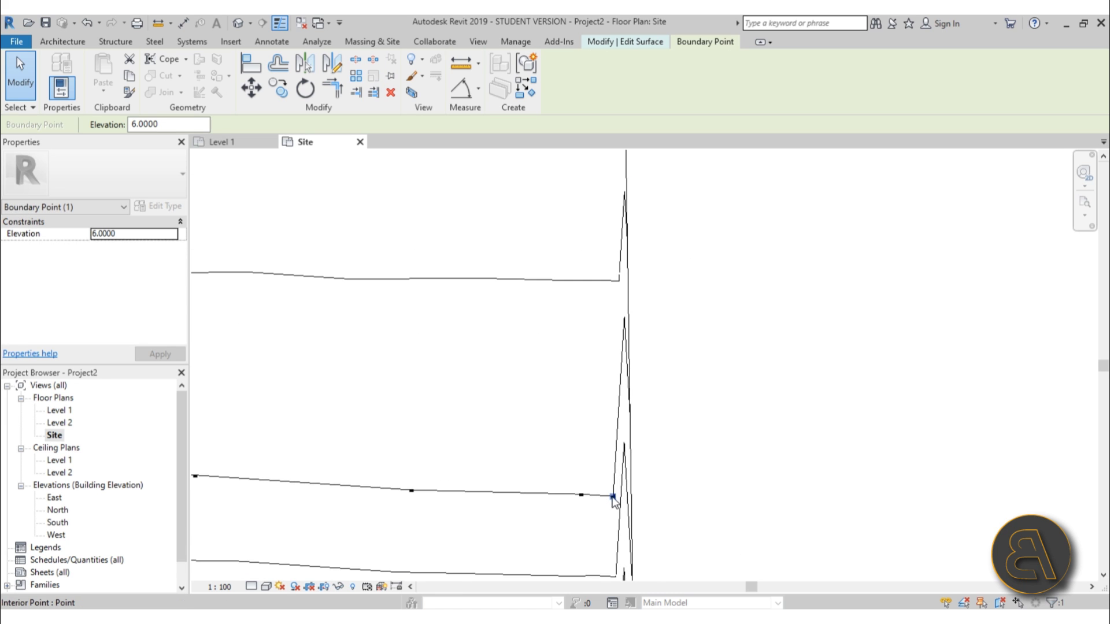
{"action": "left_click_drag", "start_coordinate": [613, 495], "coordinate": [640, 501]}
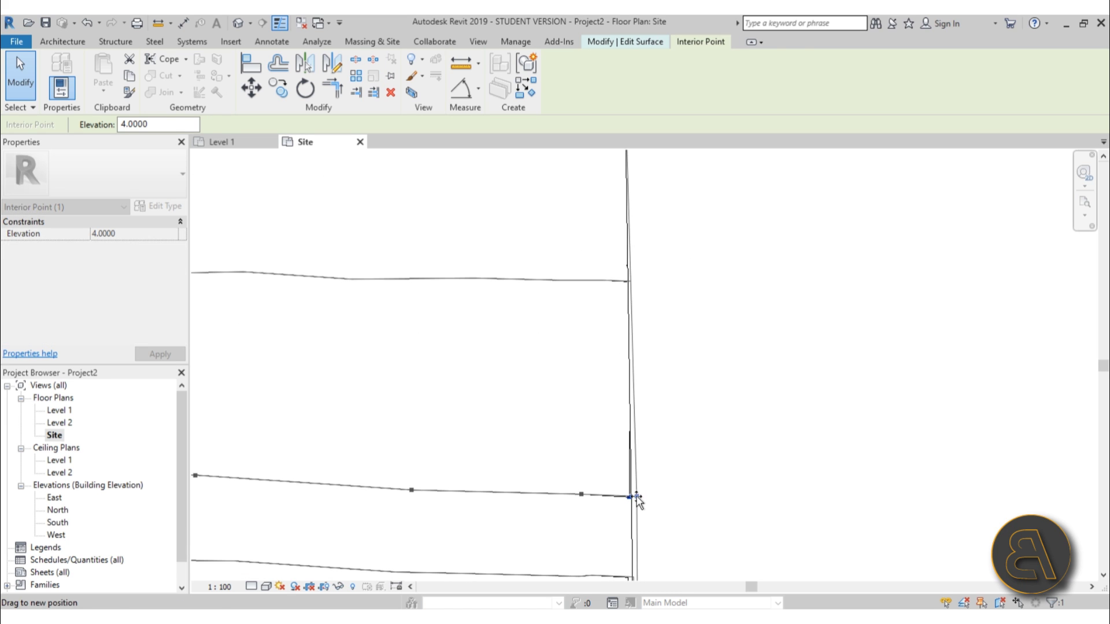
{"action": "scroll", "coordinate": [695, 496], "scroll_direction": "down", "scroll_amount": 3}
{"action": "key", "text": "Escape"}
{"action": "scroll", "coordinate": [696, 292], "scroll_direction": "up", "scroll_amount": 3}
{"action": "scroll", "coordinate": [627, 320], "scroll_direction": "up", "scroll_amount": 2}
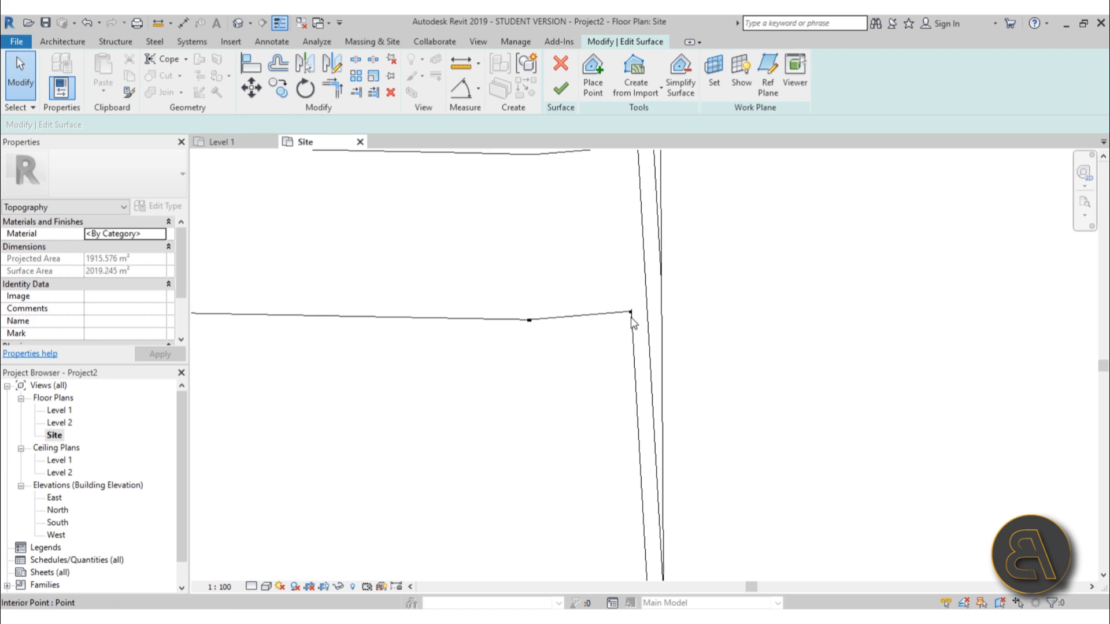
{"action": "left_click_drag", "start_coordinate": [631, 312], "coordinate": [669, 314]}
{"action": "key", "text": "Escape"}
- Move the left-edge points onto the left boundary, then view the slope in Default 3D
{"action": "scroll", "coordinate": [681, 359], "scroll_direction": "down", "scroll_amount": 4}
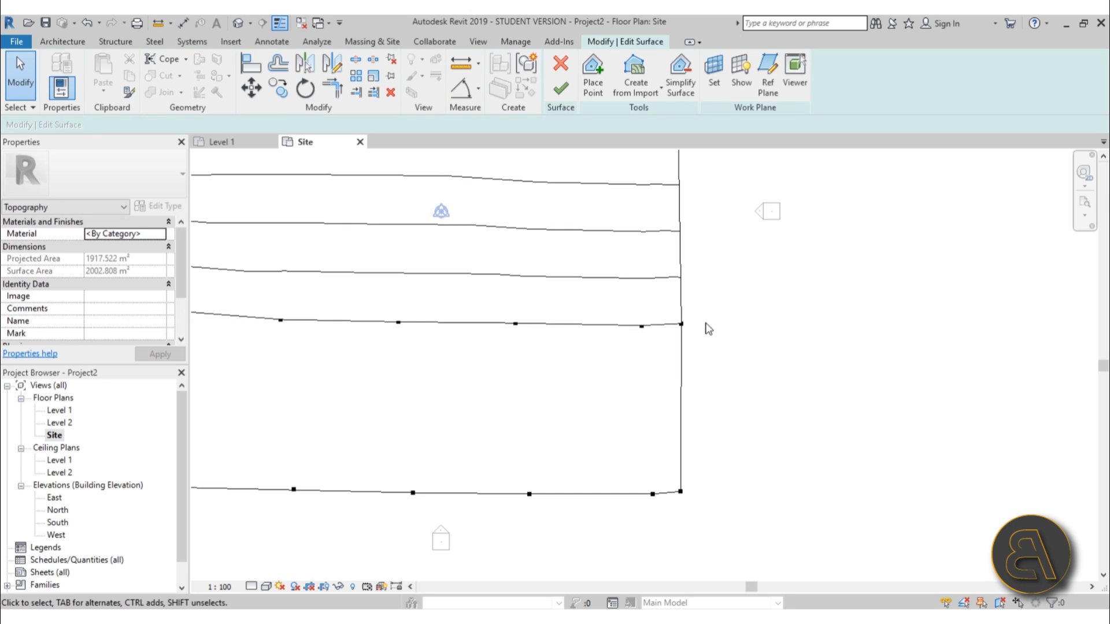
{"action": "scroll", "coordinate": [518, 329], "scroll_direction": "up", "scroll_amount": 2}
{"action": "scroll", "coordinate": [475, 357], "scroll_direction": "up", "scroll_amount": 3}
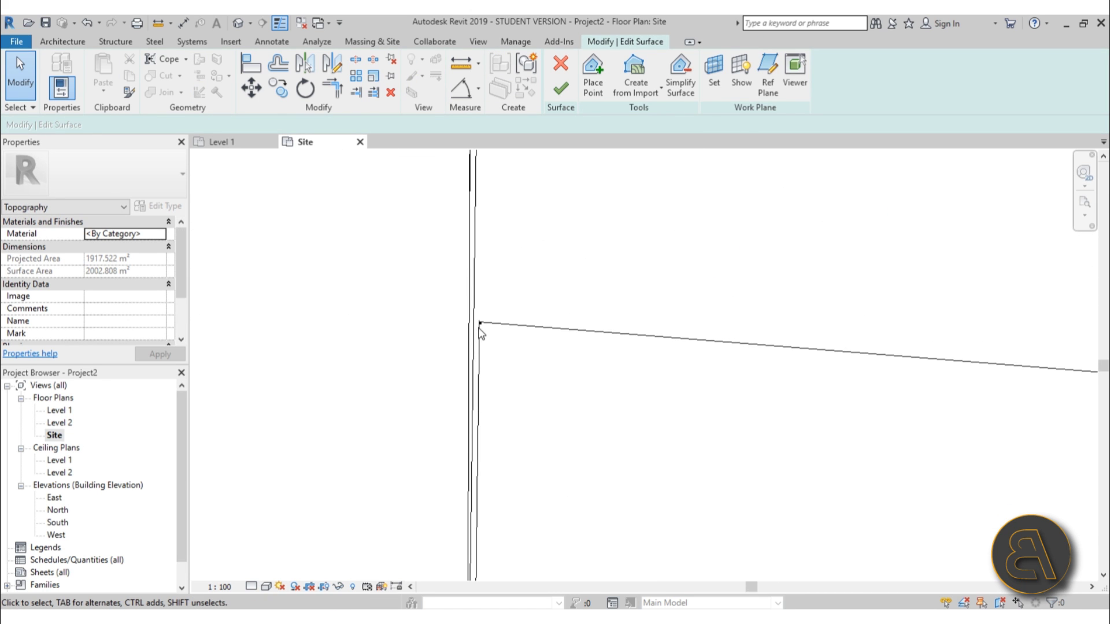
{"action": "left_click", "coordinate": [475, 338]}
{"action": "scroll", "coordinate": [542, 330], "scroll_direction": "down", "scroll_amount": 1}
{"action": "middle_click_drag", "start_coordinate": [514, 325], "coordinate": [451, 263]}
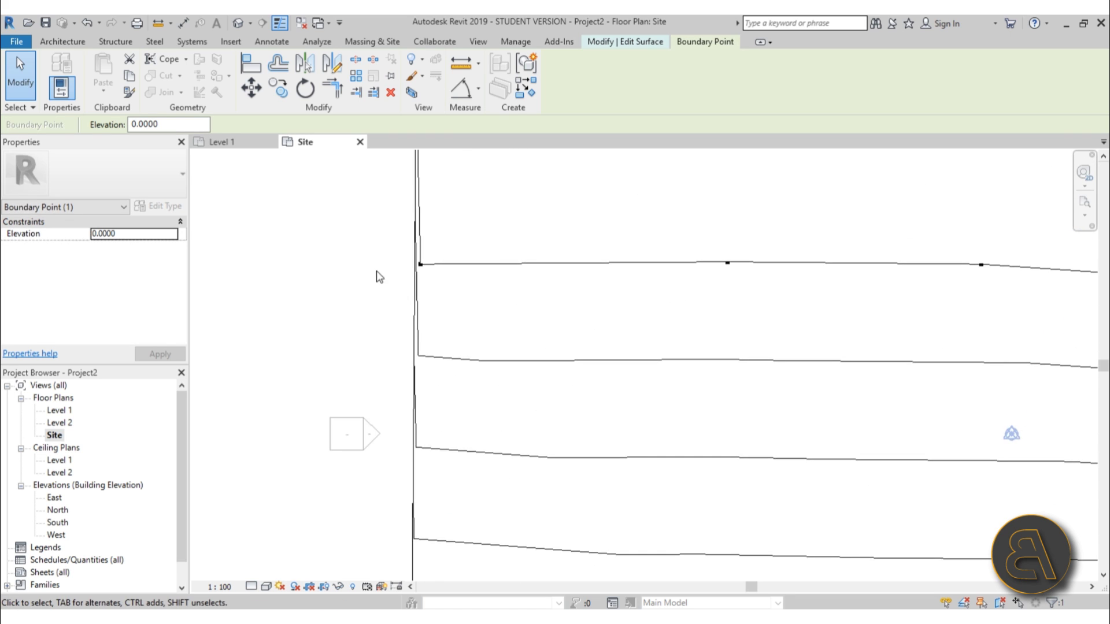
{"action": "scroll", "coordinate": [443, 260], "scroll_direction": "up", "scroll_amount": 2}
{"action": "left_click_drag", "start_coordinate": [443, 260], "coordinate": [419, 259]}
{"action": "scroll", "coordinate": [460, 329], "scroll_direction": "down", "scroll_amount": 4}
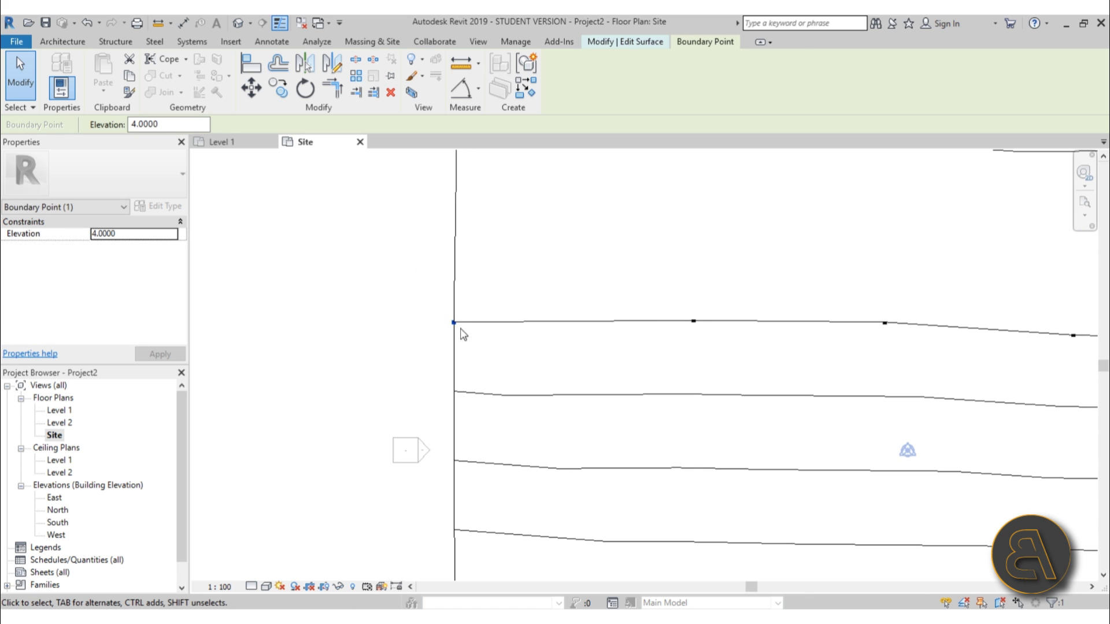
{"action": "key", "text": "Escape"}
{"action": "scroll", "coordinate": [453, 436], "scroll_direction": "up", "scroll_amount": 5}
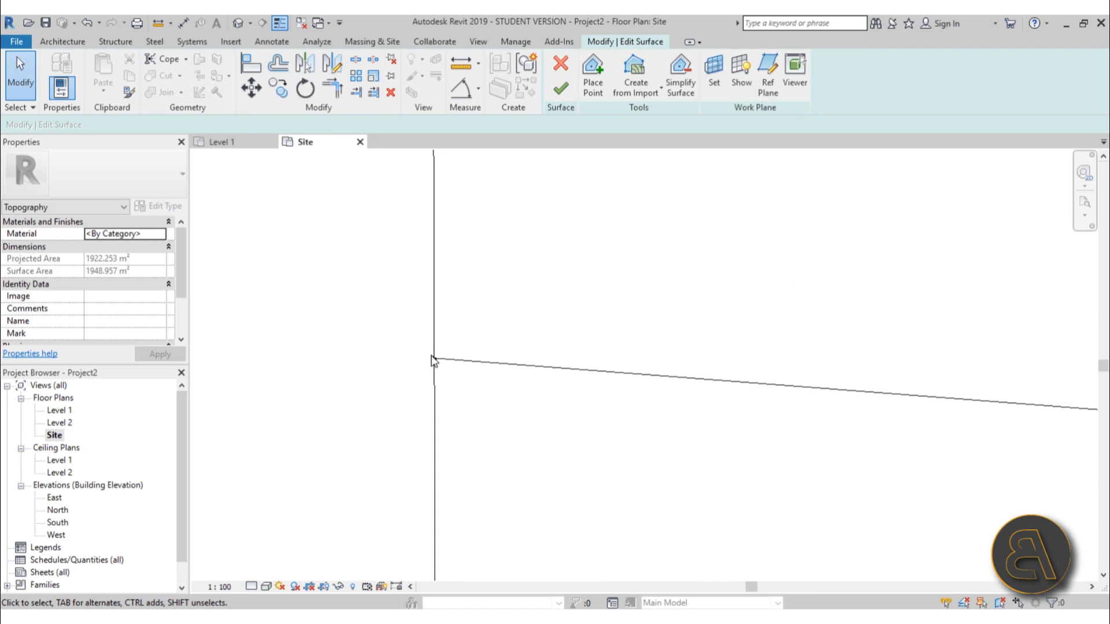
{"action": "left_click_drag", "start_coordinate": [434, 362], "coordinate": [554, 361]}
{"action": "key", "text": "Escape"}
{"action": "scroll", "coordinate": [311, 431], "scroll_direction": "down", "scroll_amount": 5}
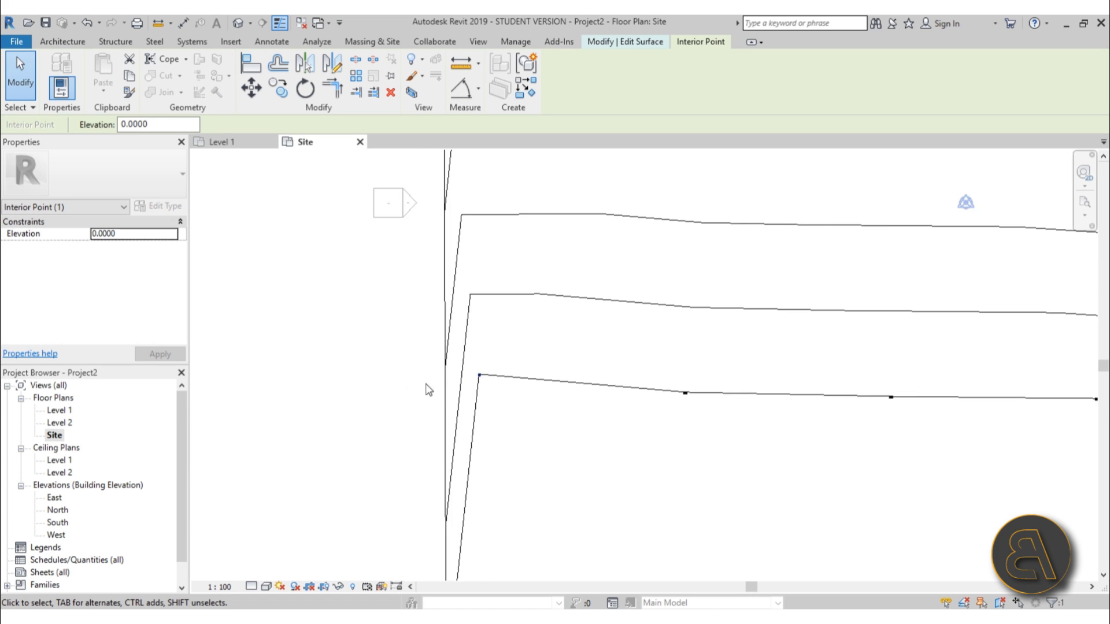
{"action": "left_click", "coordinate": [238, 23]}
{"action": "middle_click_drag", "start_coordinate": [484, 365], "coordinate": [331, 551], "text": "shift"}
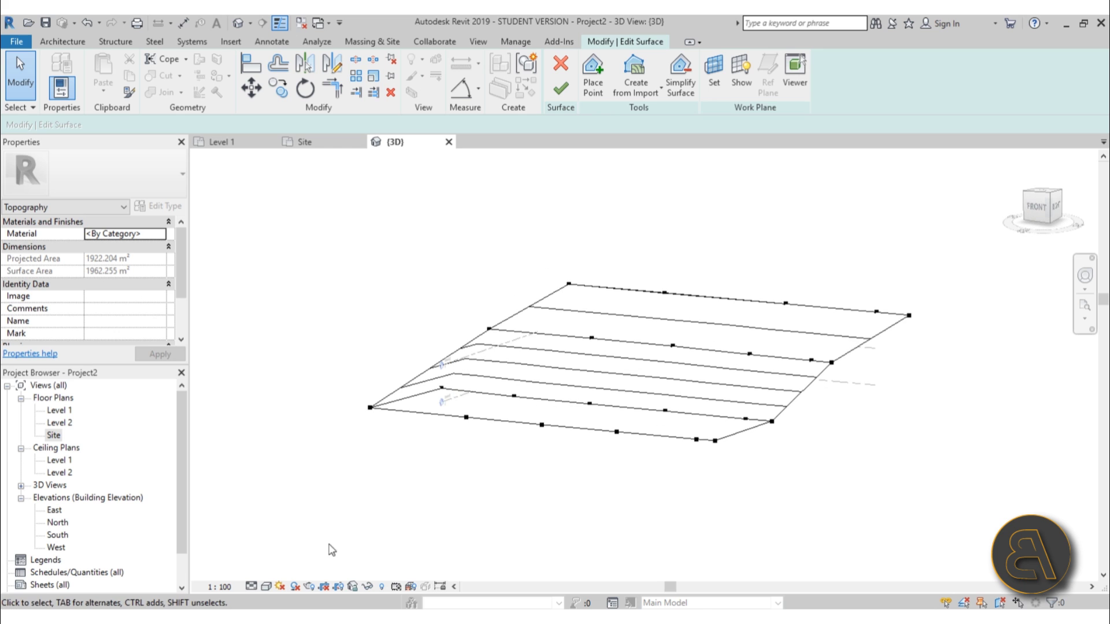
- Turn on Cast Shadows and Show Ambient Shadows in Graphic Display Options
{"action": "mouse_move", "coordinate": [483, 478]}
{"action": "middle_mouse_down", "text": "shift"}
{"action": "mouse_move", "coordinate": [602, 463]}
{"action": "mouse_move", "coordinate": [466, 479]}
{"action": "middle_mouse_up", "text": "shift"}
{"action": "left_click", "coordinate": [266, 586]}
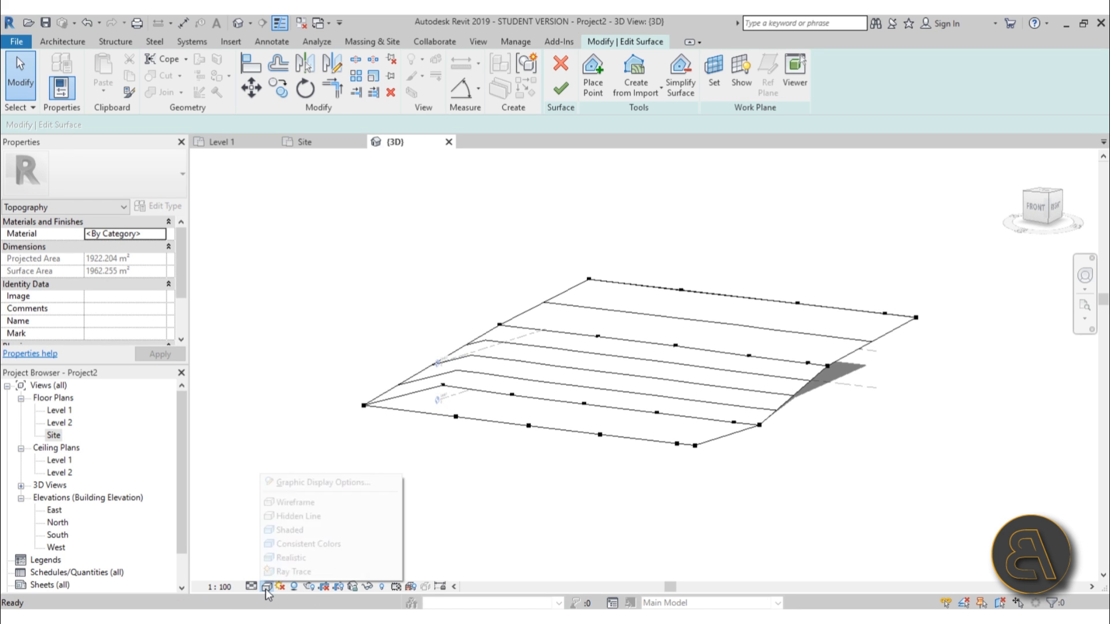
{"action": "left_click", "coordinate": [296, 482]}
{"action": "left_click", "coordinate": [65, 208]}
{"action": "left_click", "coordinate": [134, 234]}
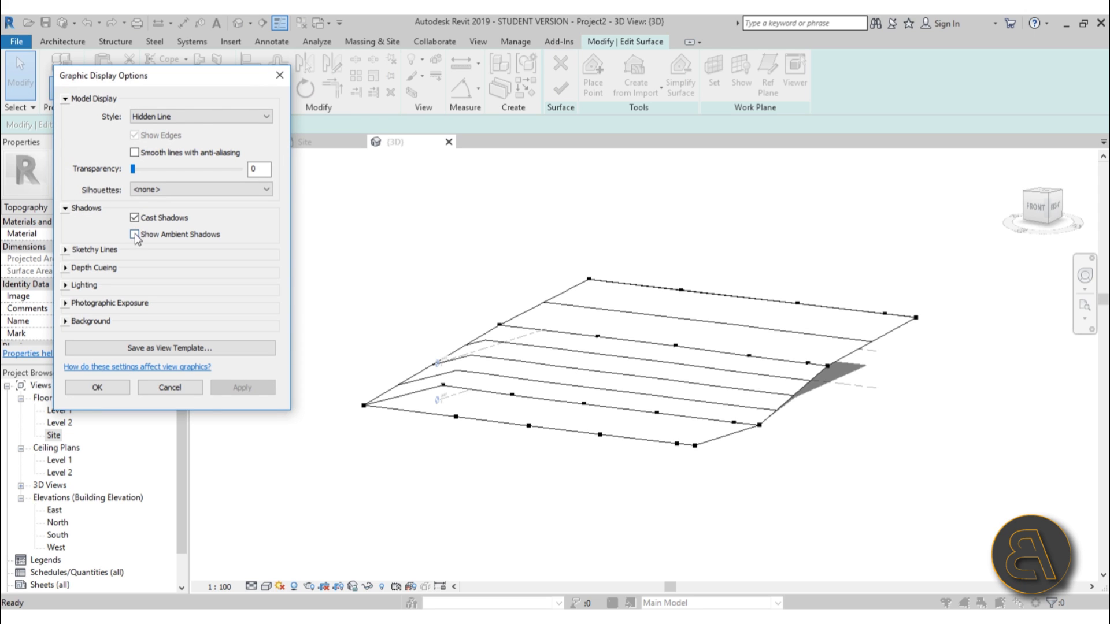
{"action": "left_click", "coordinate": [243, 387]}
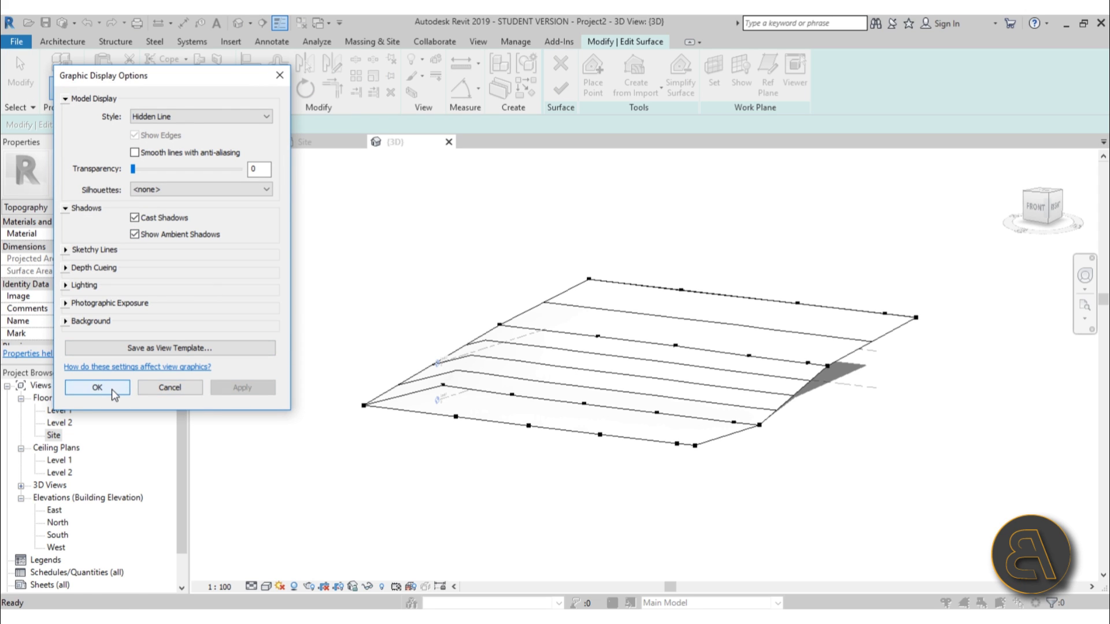
{"action": "left_click", "coordinate": [113, 389]}
- Switch the 3D view to the Shaded visual style and orbit around the slope
{"action": "left_click", "coordinate": [266, 586]}
{"action": "left_click", "coordinate": [286, 532]}
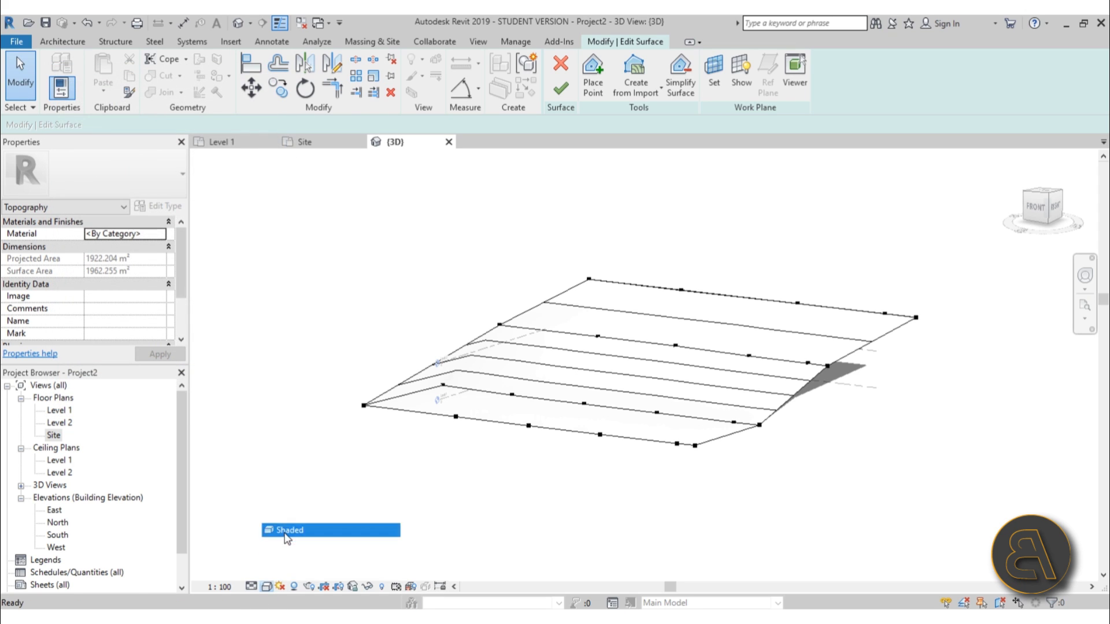
{"action": "mouse_move", "coordinate": [320, 485]}
{"action": "middle_mouse_down", "text": "shift"}
{"action": "mouse_move", "coordinate": [389, 429]}
{"action": "mouse_move", "coordinate": [401, 456]}
{"action": "mouse_move", "coordinate": [363, 477]}
{"action": "mouse_move", "coordinate": [445, 422]}
{"action": "mouse_move", "coordinate": [618, 370]}
{"action": "mouse_move", "coordinate": [500, 421]}
{"action": "mouse_move", "coordinate": [402, 428]}
{"action": "middle_mouse_up", "text": "shift"}
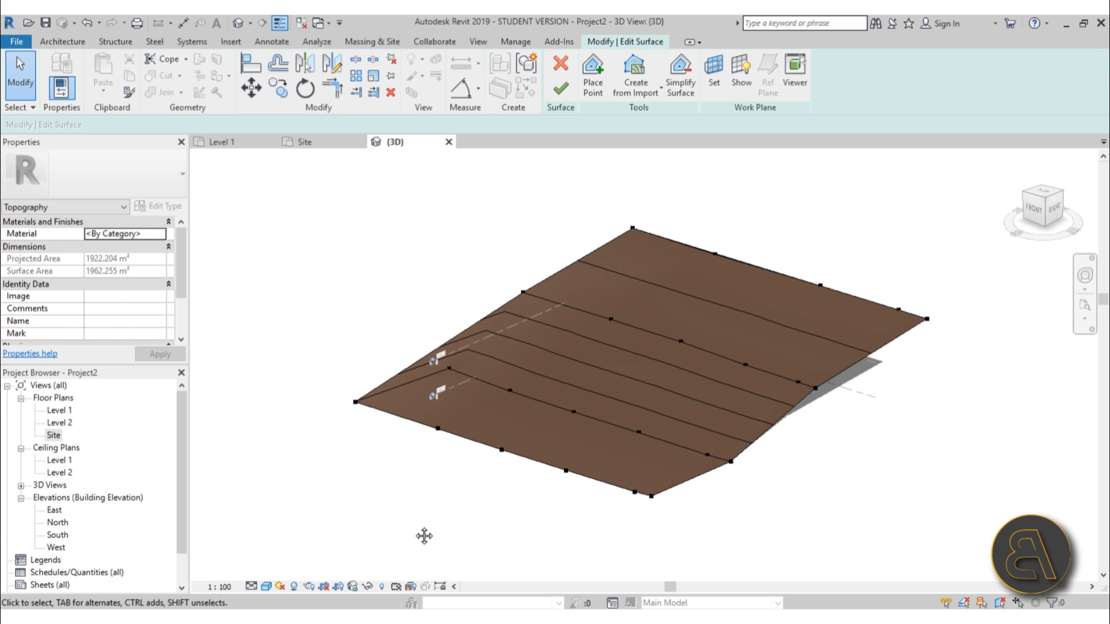
{"action": "middle_click_drag", "start_coordinate": [424, 535], "coordinate": [743, 397], "text": "shift"}
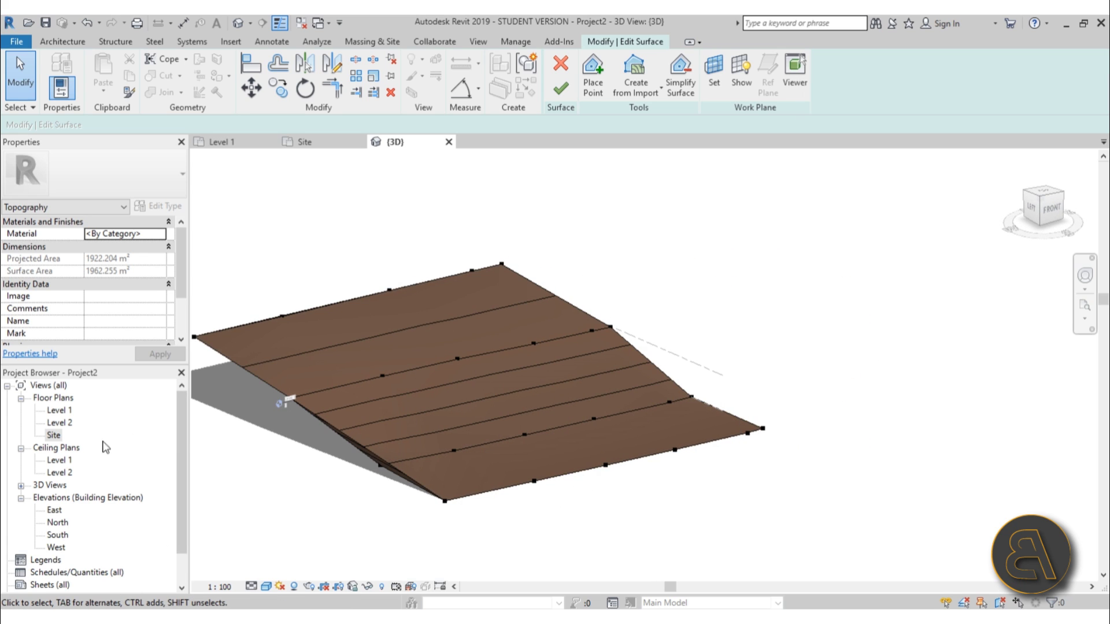
- In the Site plan, snap interior points onto the left and top boundaries, then finish the surface
{"action": "double_click", "coordinate": [53, 434]}
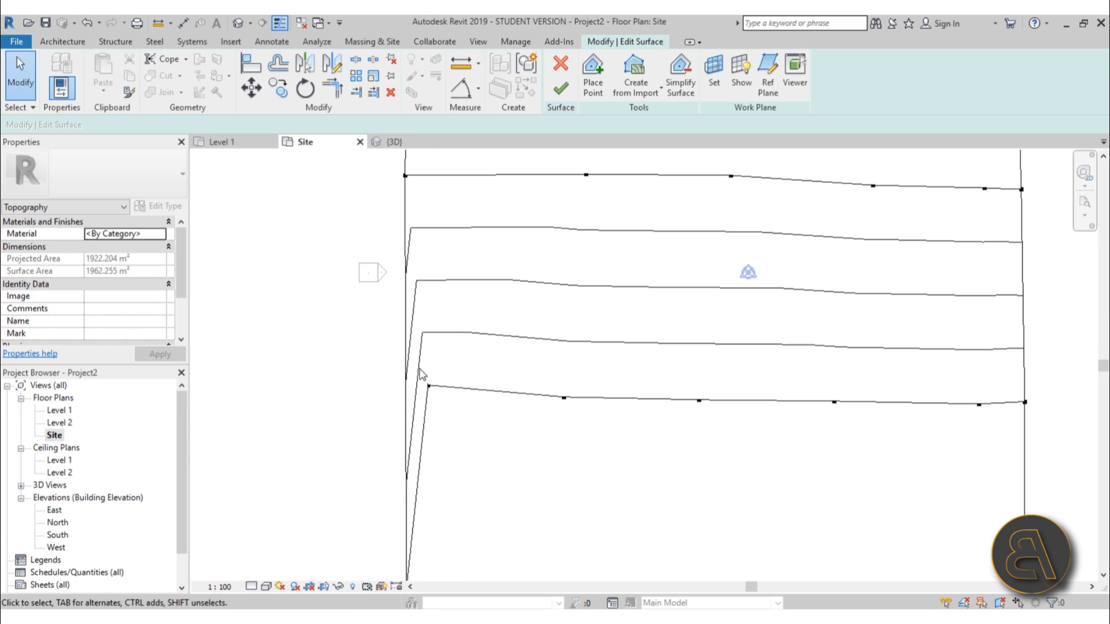
{"action": "left_click_drag", "start_coordinate": [429, 386], "coordinate": [401, 387]}
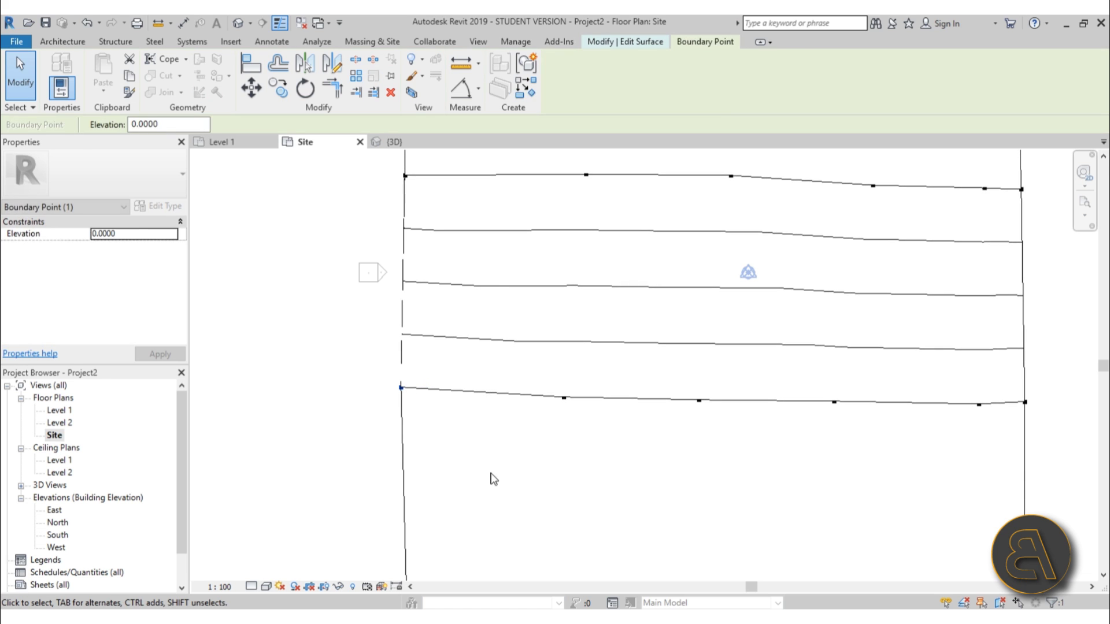
{"action": "scroll", "coordinate": [332, 539], "scroll_direction": "down", "scroll_amount": 1}
{"action": "scroll", "coordinate": [342, 512], "scroll_direction": "down", "scroll_amount": 3}
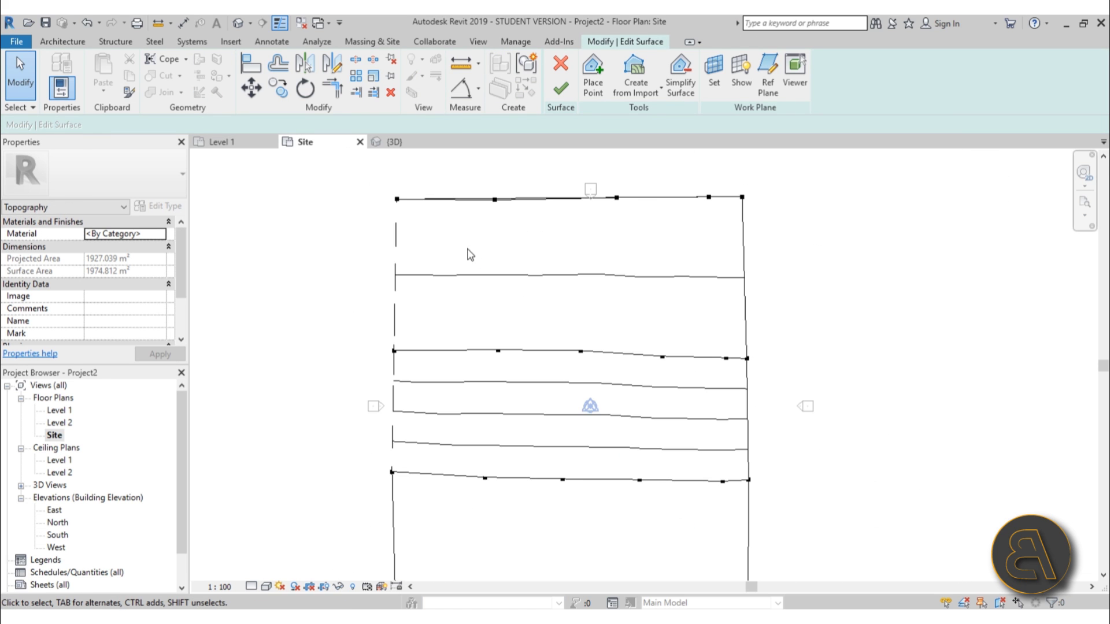
{"action": "scroll", "coordinate": [498, 183], "scroll_direction": "up", "scroll_amount": 5}
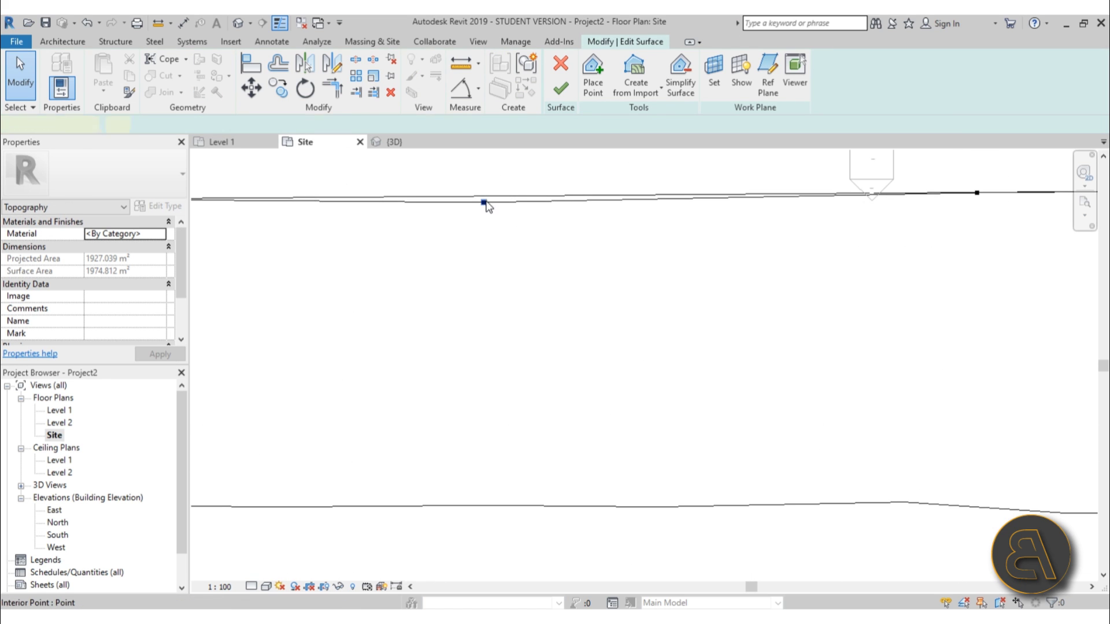
{"action": "left_click", "coordinate": [485, 202]}
{"action": "left_click_drag", "start_coordinate": [485, 202], "coordinate": [483, 195]}
{"action": "scroll", "coordinate": [484, 188], "scroll_direction": "down", "scroll_amount": 4}
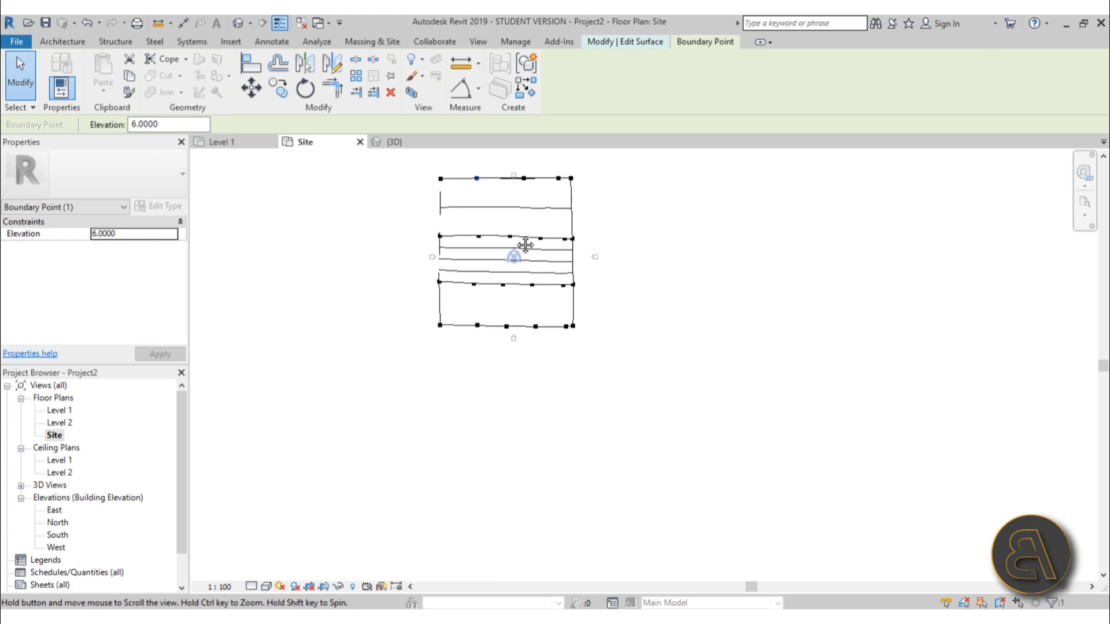
{"action": "scroll", "coordinate": [490, 193], "scroll_direction": "up", "scroll_amount": 2}
{"action": "left_click", "coordinate": [642, 44]}
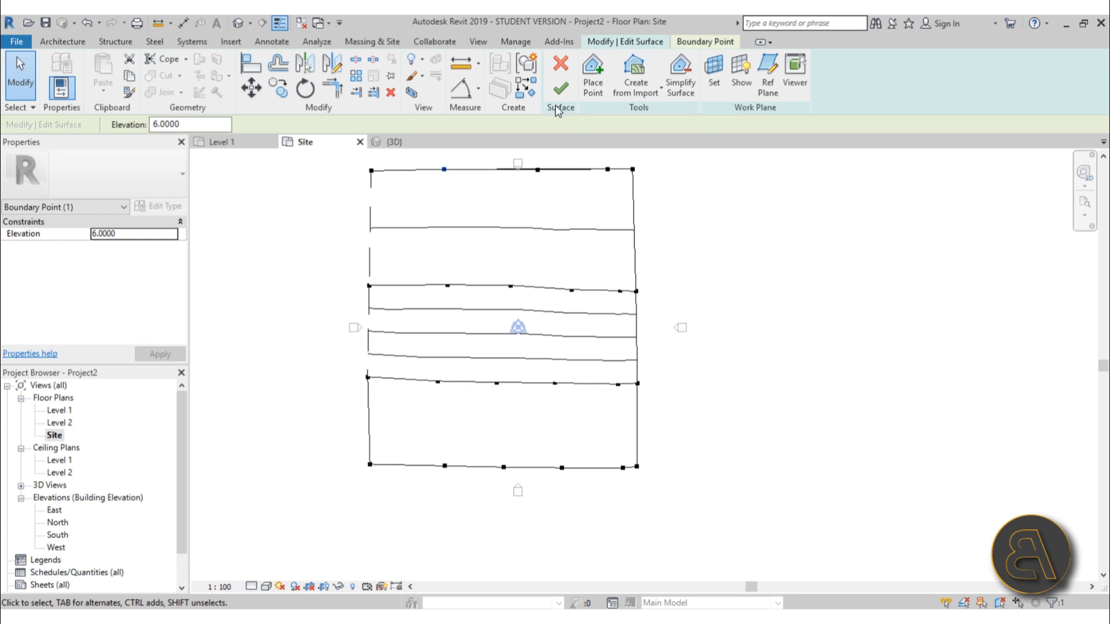
{"action": "left_click", "coordinate": [562, 91]}
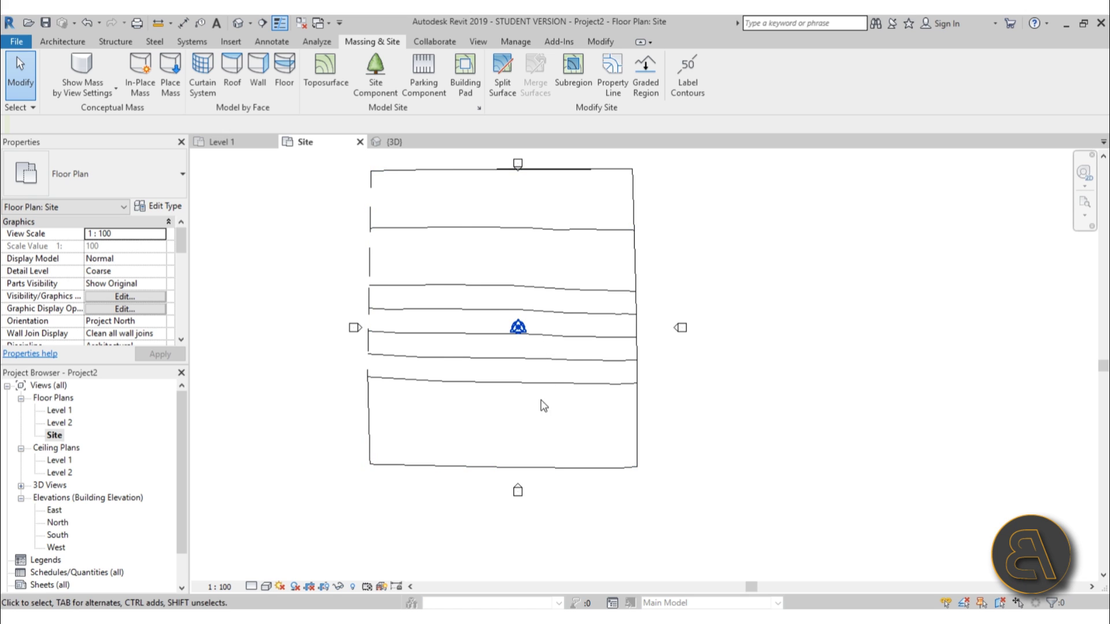
- Draw left vertical, top horizontal and right vertical detail lines forming an upside-down U
{"action": "middle_click_drag", "start_coordinate": [543, 406], "coordinate": [528, 399]}
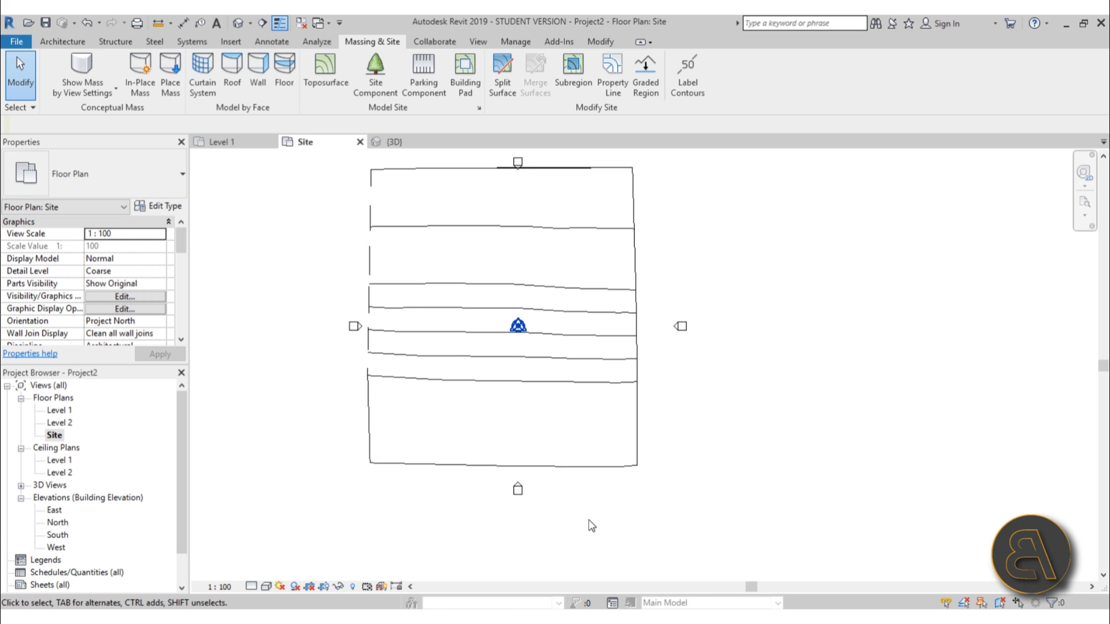
{"action": "scroll", "coordinate": [300, 267], "scroll_direction": "up", "scroll_amount": 2}
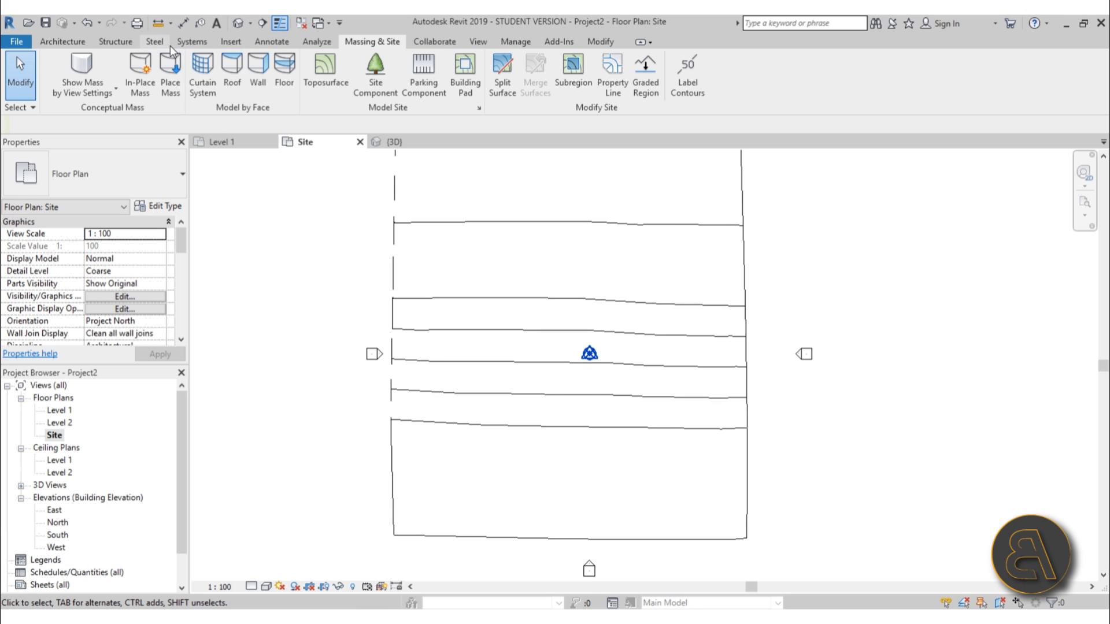
{"action": "left_click", "coordinate": [267, 50]}
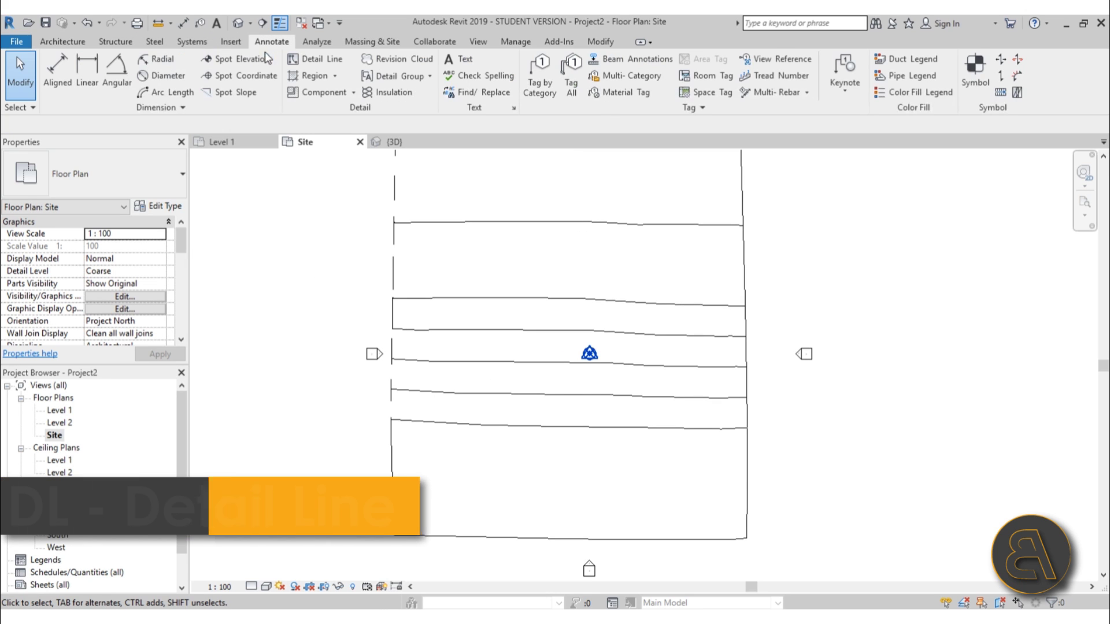
{"action": "left_click", "coordinate": [312, 60]}
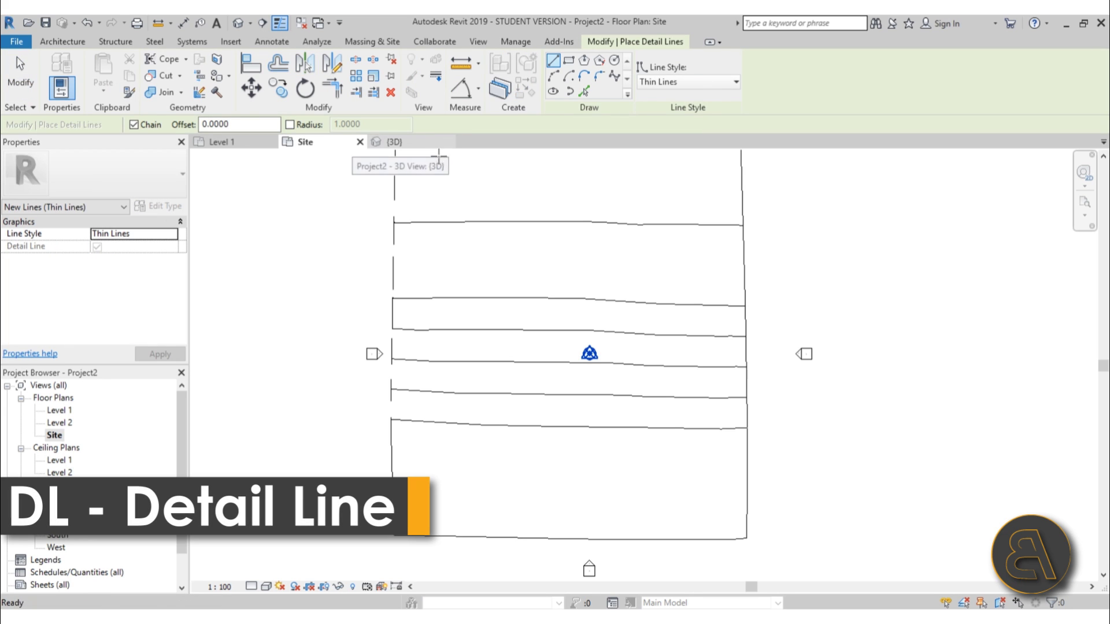
{"action": "scroll", "coordinate": [456, 287], "scroll_direction": "down", "scroll_amount": 2}
{"action": "left_click", "coordinate": [377, 458]}
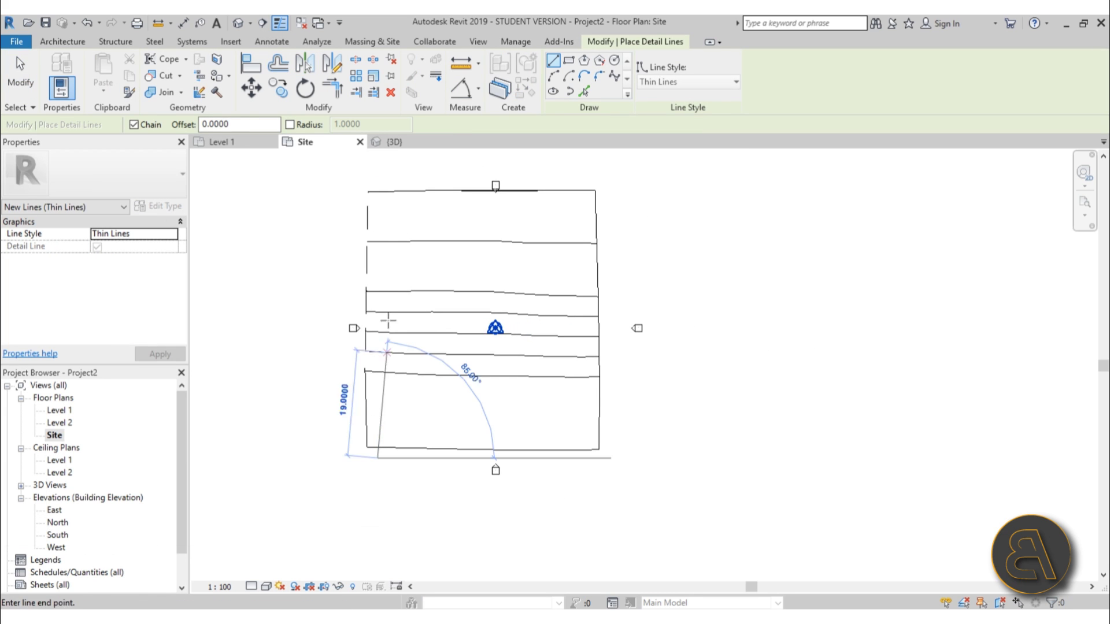
{"action": "key", "text": "Escape"}
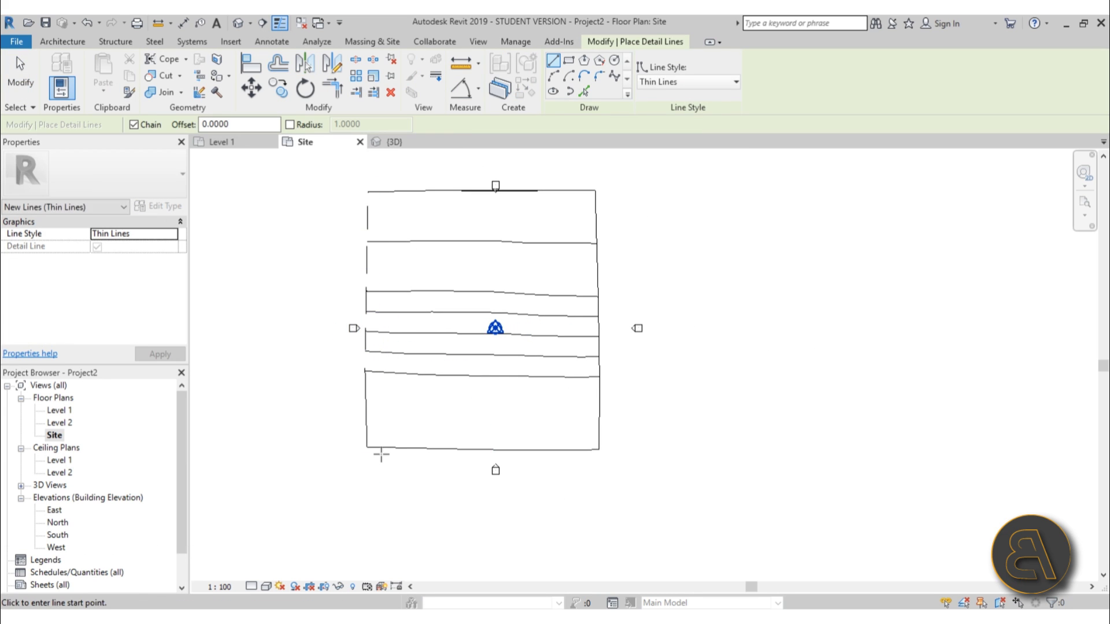
{"action": "left_click", "coordinate": [377, 456]}
{"action": "left_click", "coordinate": [377, 223]}
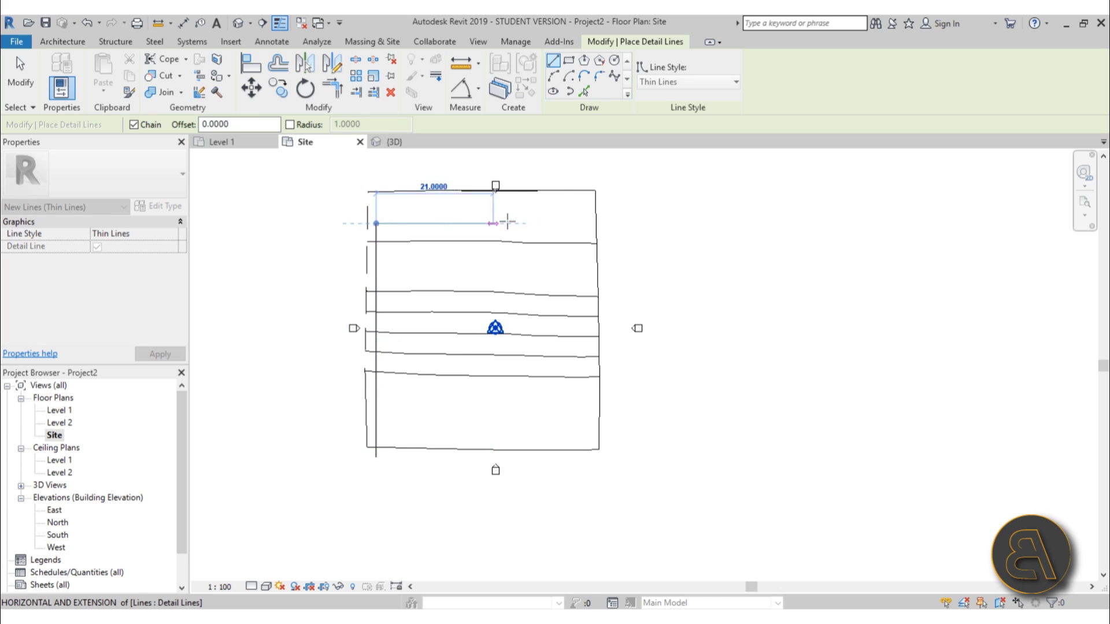
{"action": "left_click", "coordinate": [582, 223]}
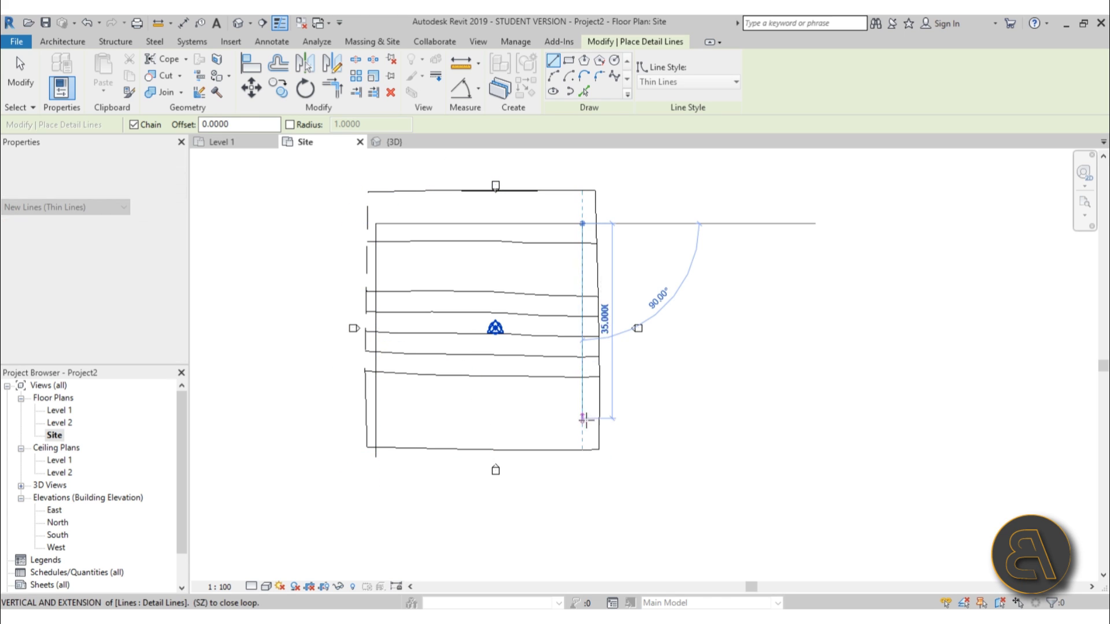
{"action": "left_click", "coordinate": [582, 456]}
{"action": "key", "text": "Escape"}
{"action": "key", "text": "Escape"}
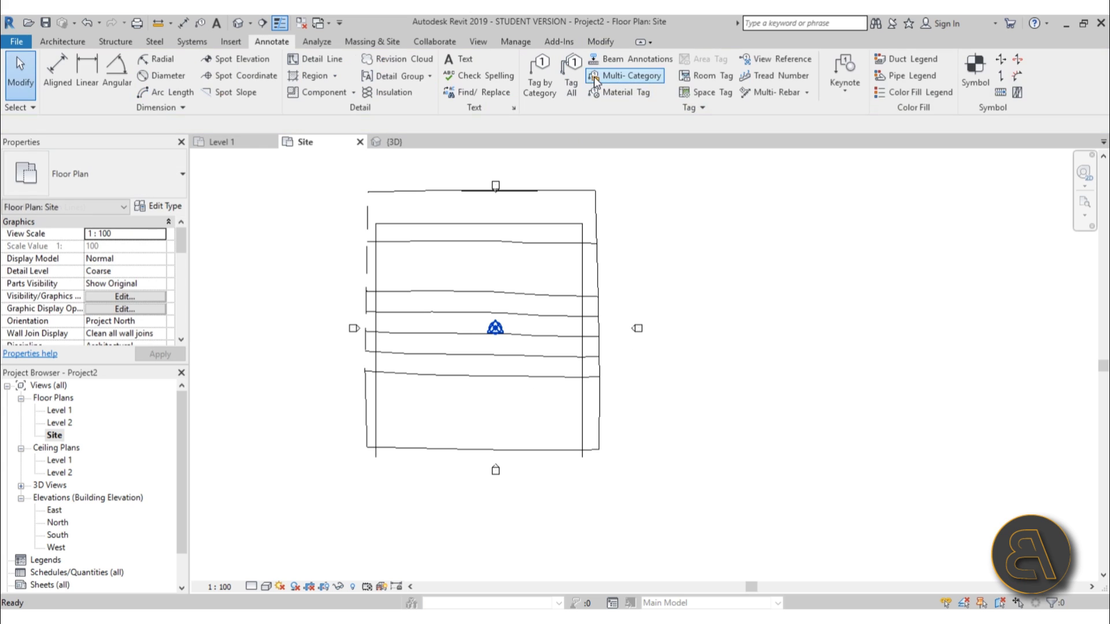
{"action": "left_click", "coordinate": [315, 59]}
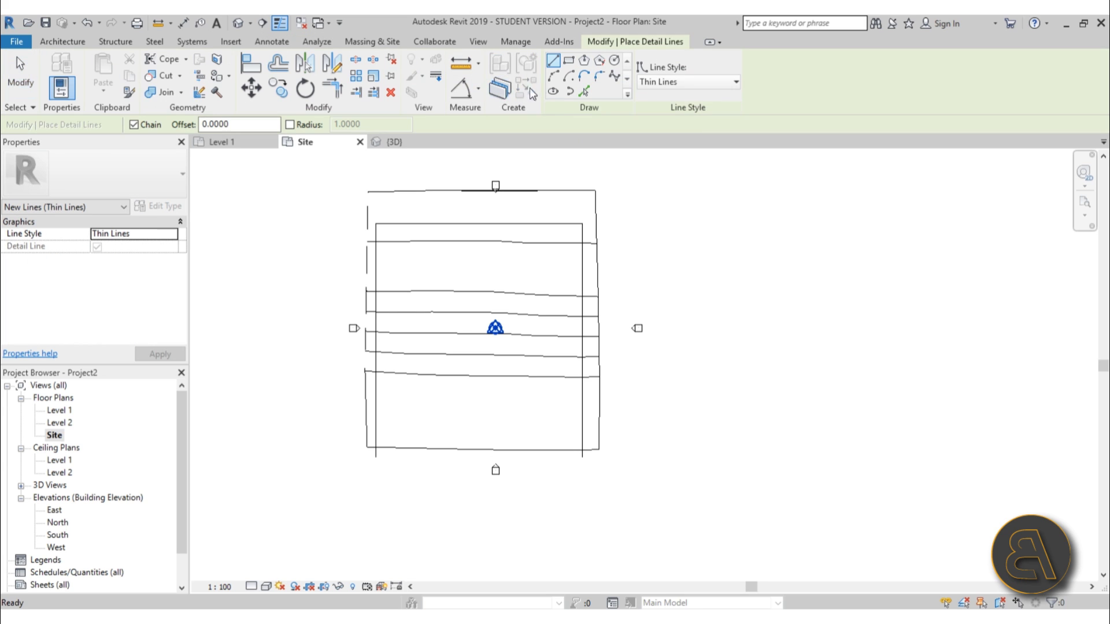
- Fillet the top-left corner of the outline with a radius 8 arc
{"action": "left_click", "coordinate": [598, 75]}
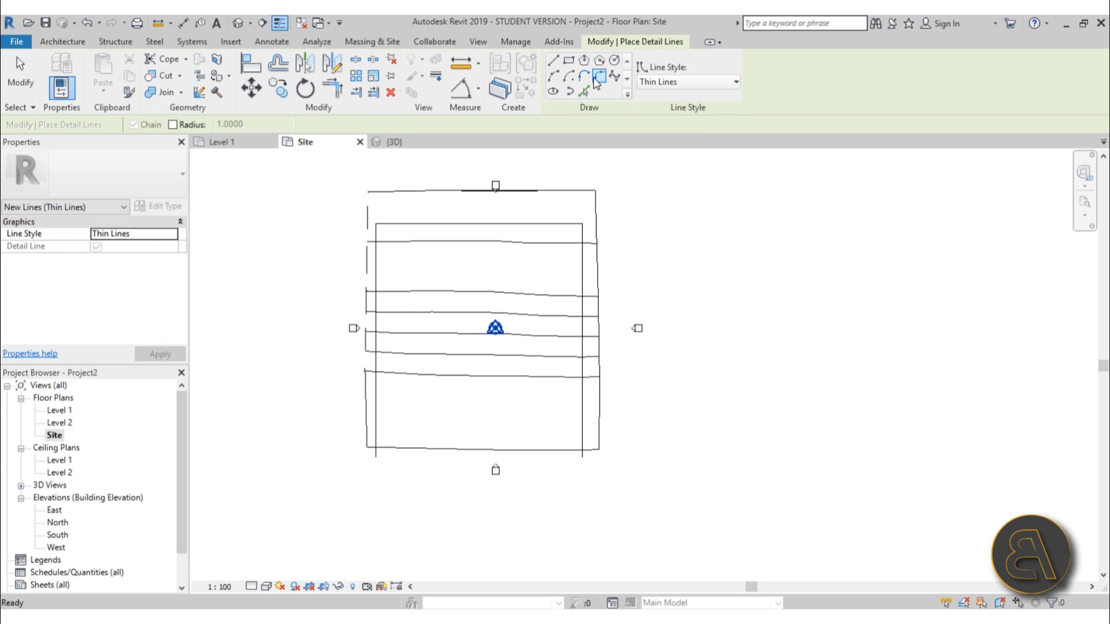
{"action": "left_click", "coordinate": [194, 125]}
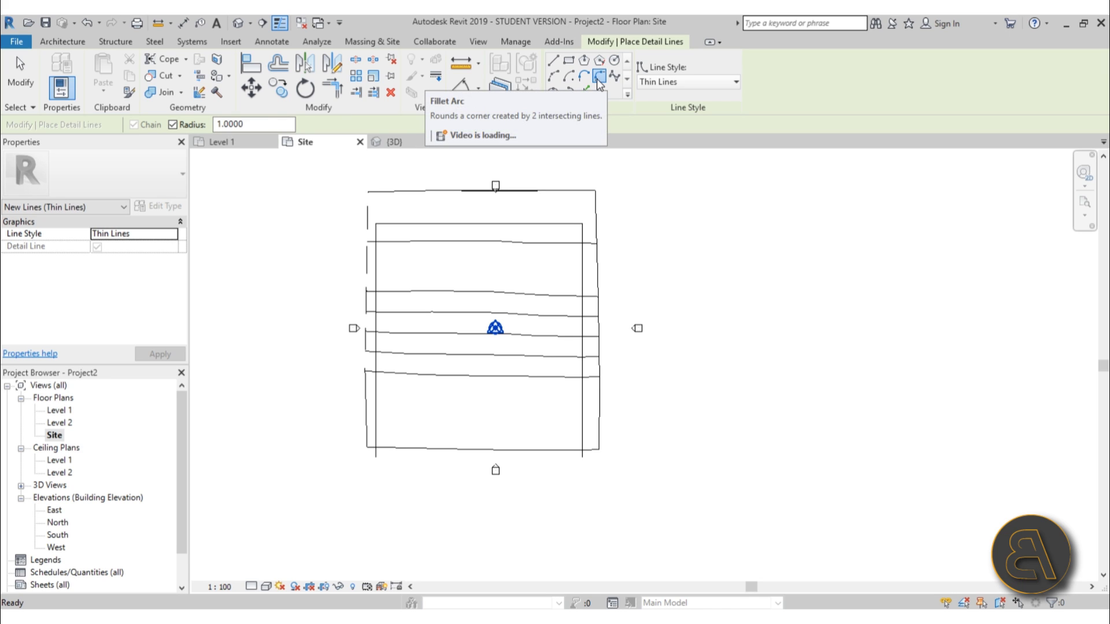
{"action": "left_click_drag", "start_coordinate": [246, 124], "coordinate": [79, 124]}
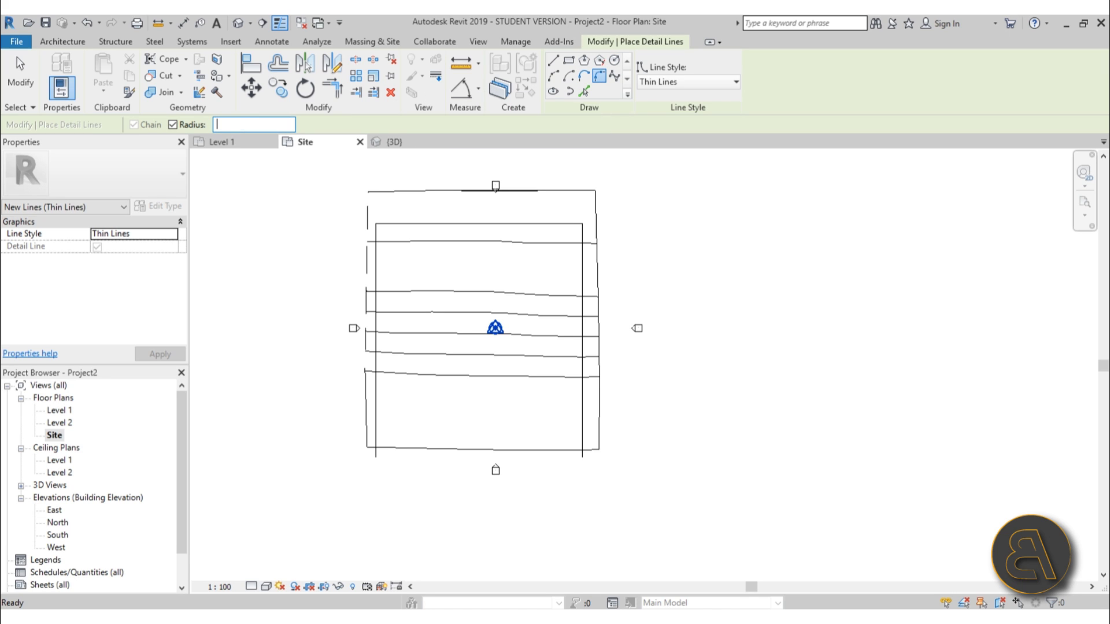
{"action": "left_click", "coordinate": [397, 223]}
{"action": "left_click", "coordinate": [377, 243]}
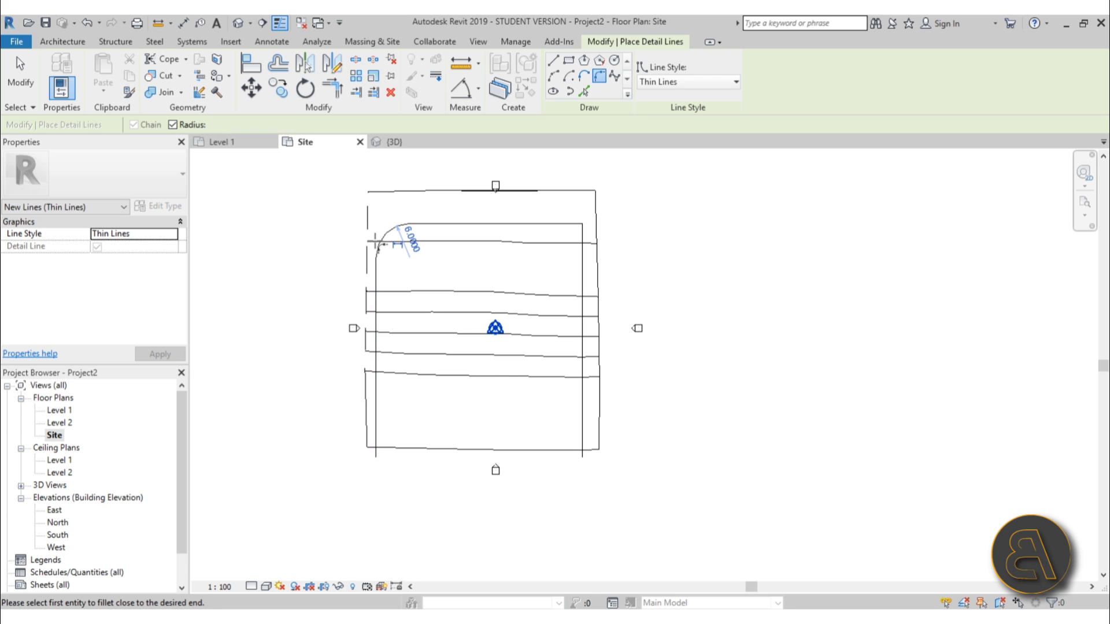
{"action": "type", "text": "8"}
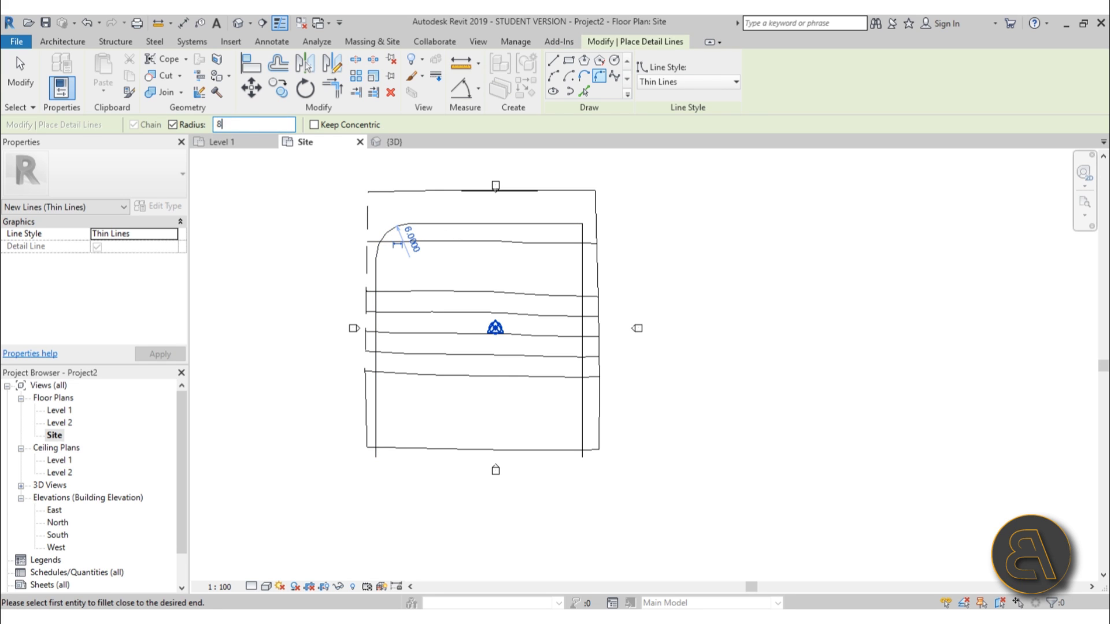
{"action": "left_click", "coordinate": [428, 224]}
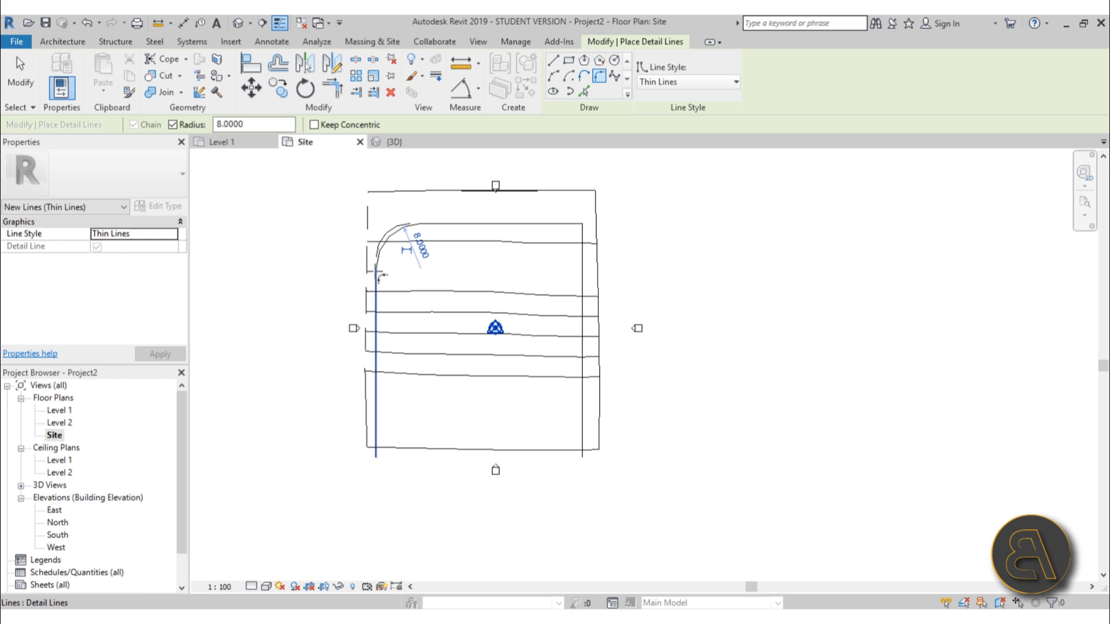
{"action": "scroll", "coordinate": [395, 230], "scroll_direction": "up", "scroll_amount": 4}
{"action": "left_click", "coordinate": [343, 289]}
{"action": "key", "text": "Escape"}
{"action": "key", "text": "Escape"}
{"action": "left_click", "coordinate": [405, 228]}
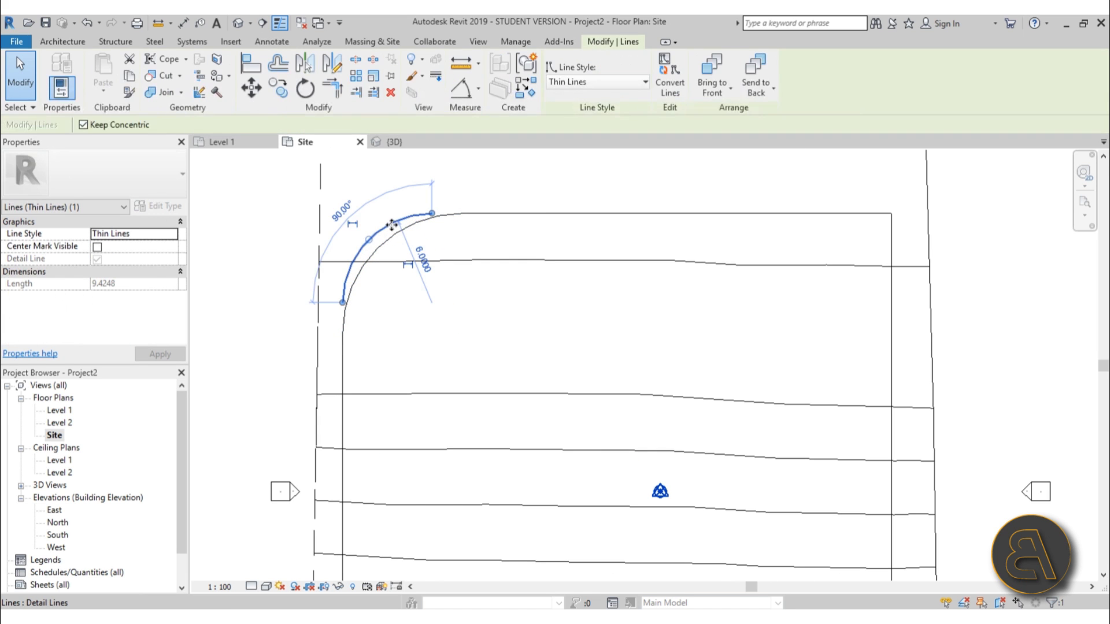
{"action": "left_click", "coordinate": [411, 241]}
{"action": "left_click", "coordinate": [486, 214]}
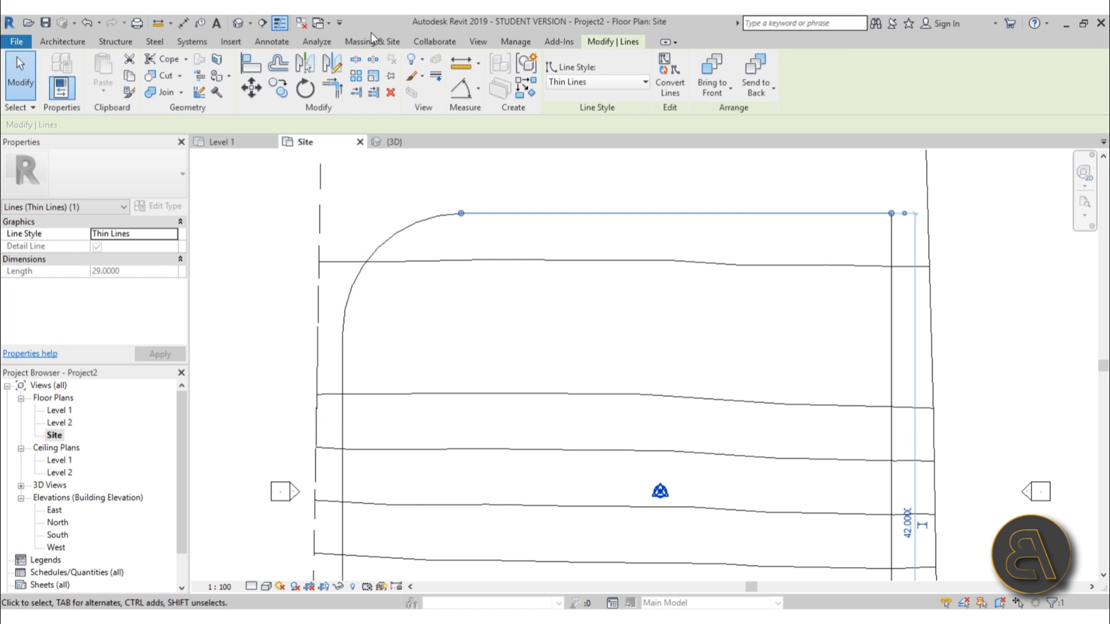
{"action": "key", "text": "Escape"}
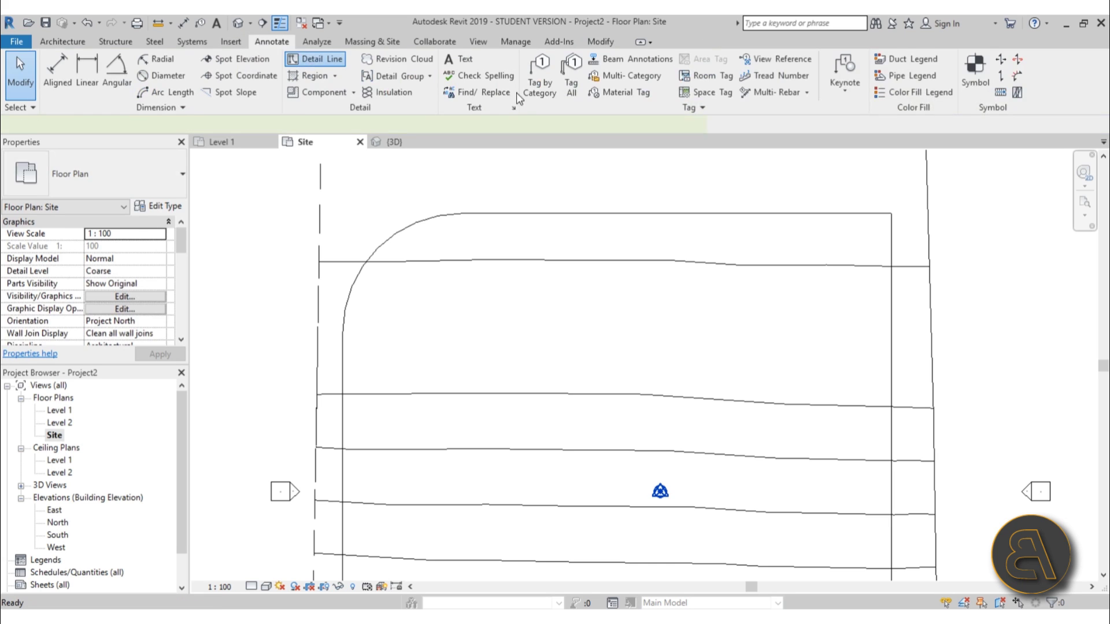
- Fillet the top-right corner between the top and right lines with radius 8
{"action": "left_click", "coordinate": [312, 59]}
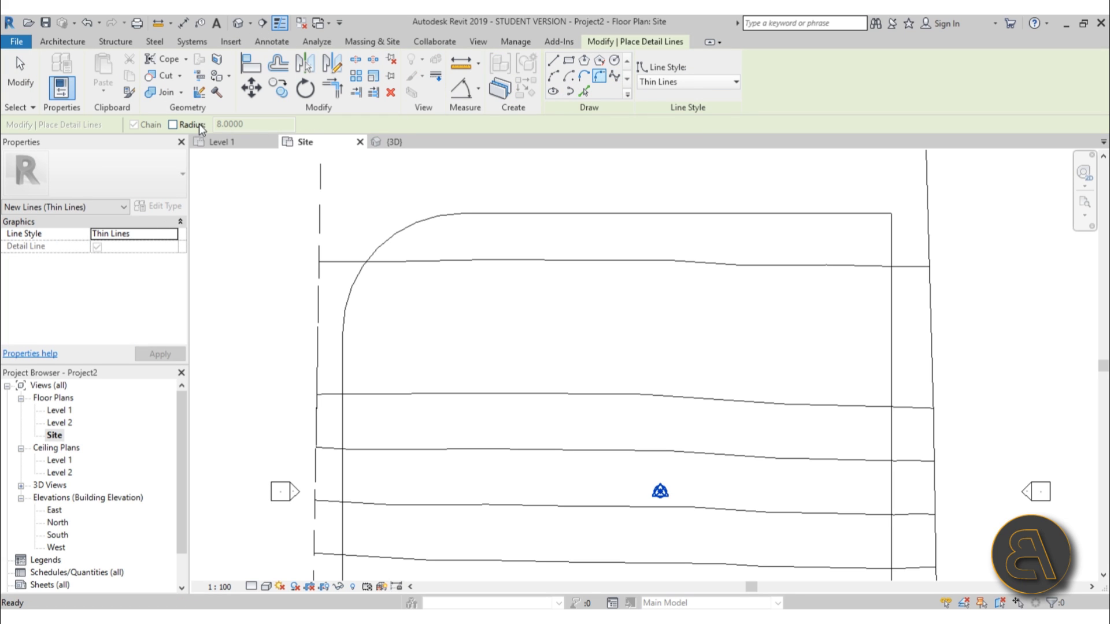
{"action": "left_click", "coordinate": [173, 125]}
{"action": "left_click", "coordinate": [844, 214]}
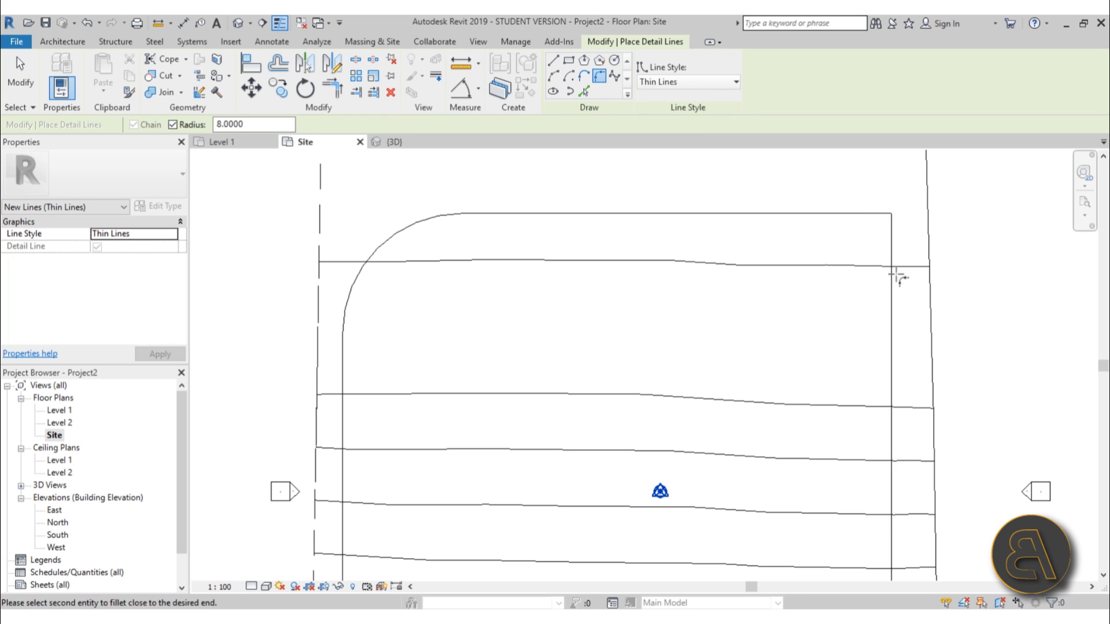
{"action": "left_click", "coordinate": [892, 269]}
{"action": "scroll", "coordinate": [593, 256], "scroll_direction": "down", "scroll_amount": 4}
{"action": "scroll", "coordinate": [594, 256], "scroll_direction": "up", "scroll_amount": 4}
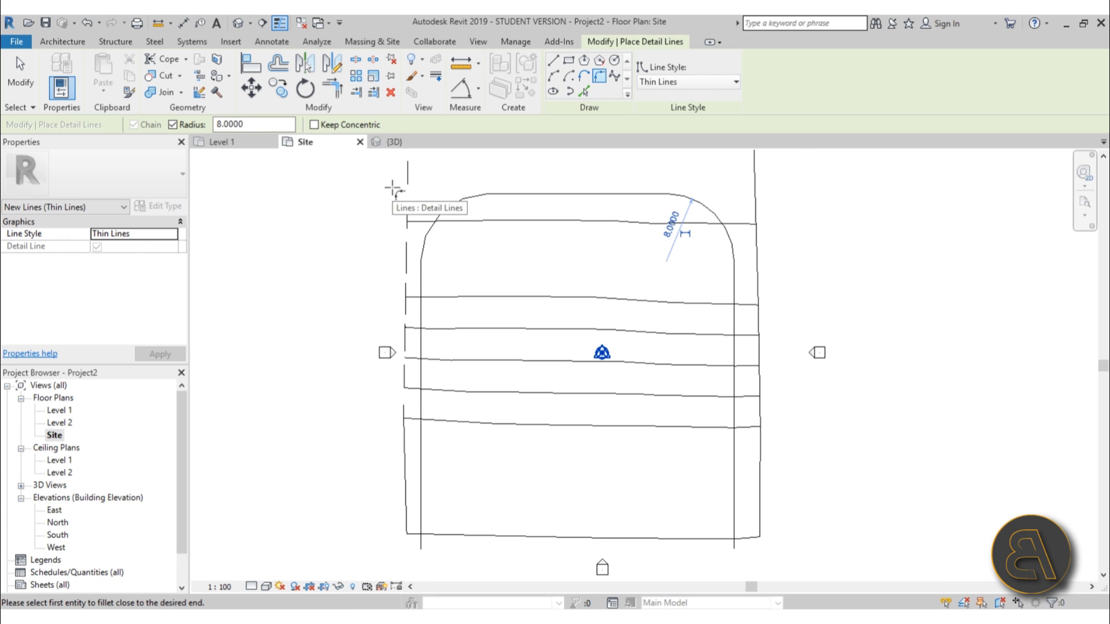
{"action": "key", "text": "Escape"}
{"action": "key", "text": "Escape"}
{"action": "left_click", "coordinate": [520, 194]}
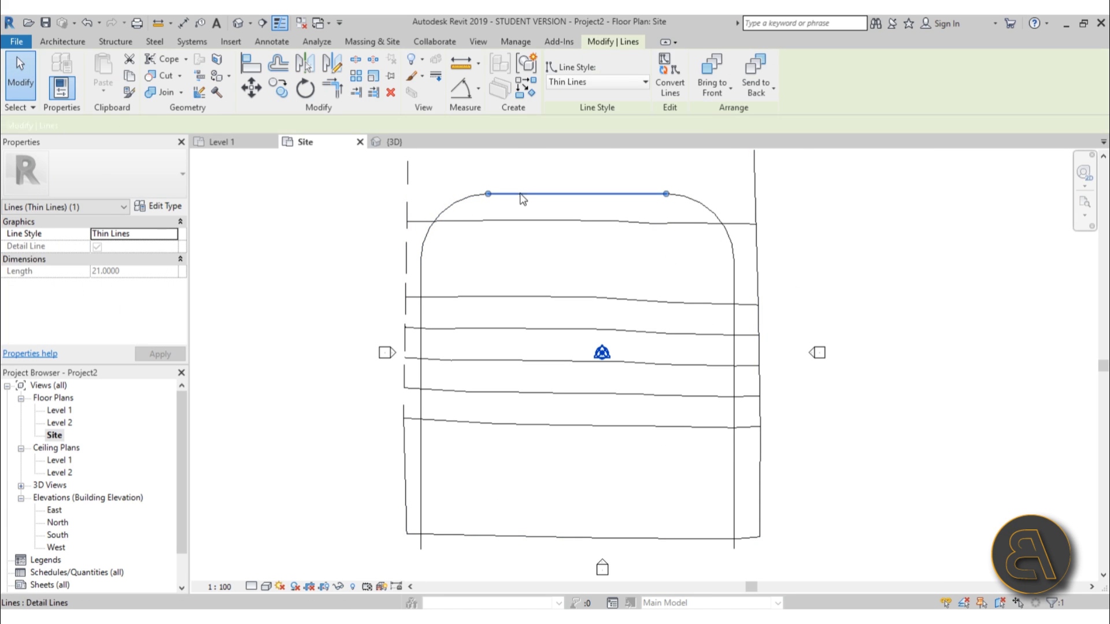
- Copy the outer outline 4 units inward with Pick Lines to create the inner path edge
{"action": "key", "text": "c"}
{"action": "key", "text": "s"}
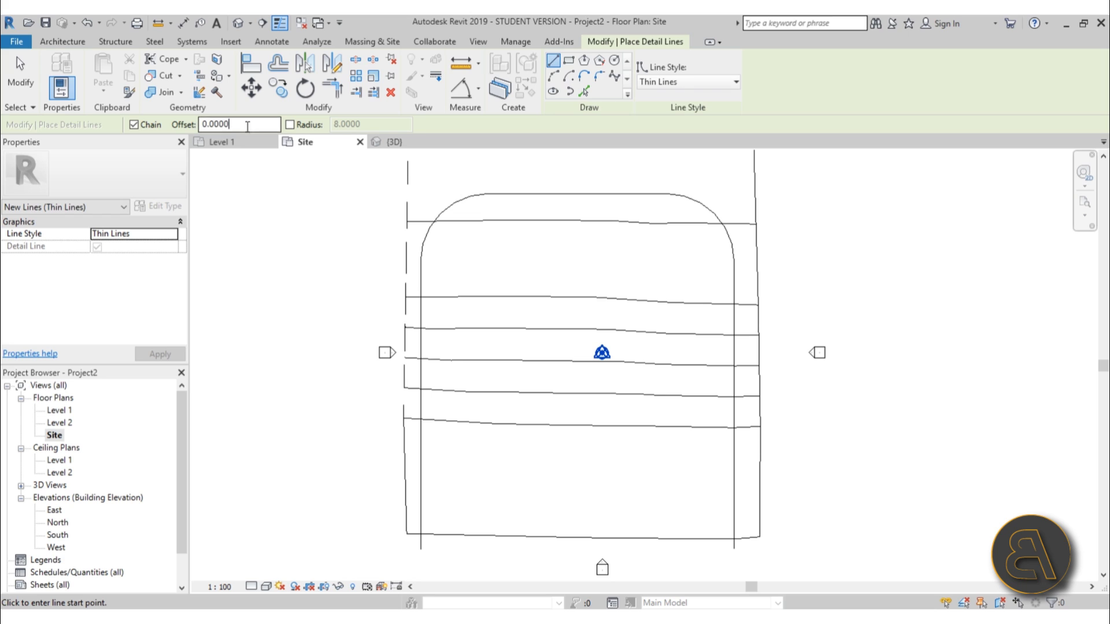
{"action": "type", "text": "4"}
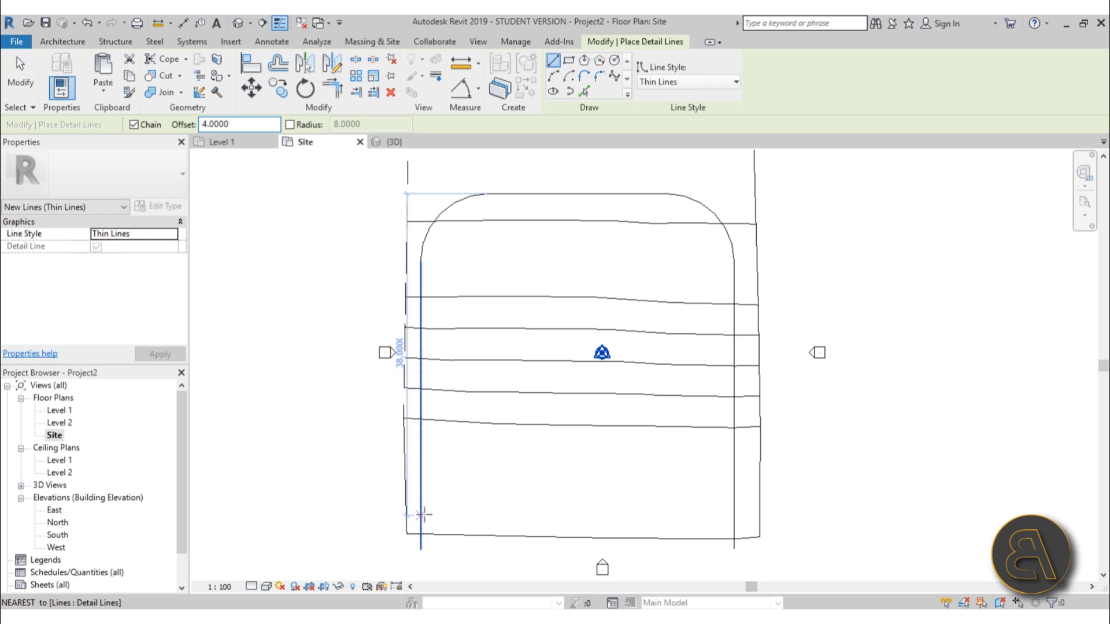
{"action": "left_click", "coordinate": [583, 92]}
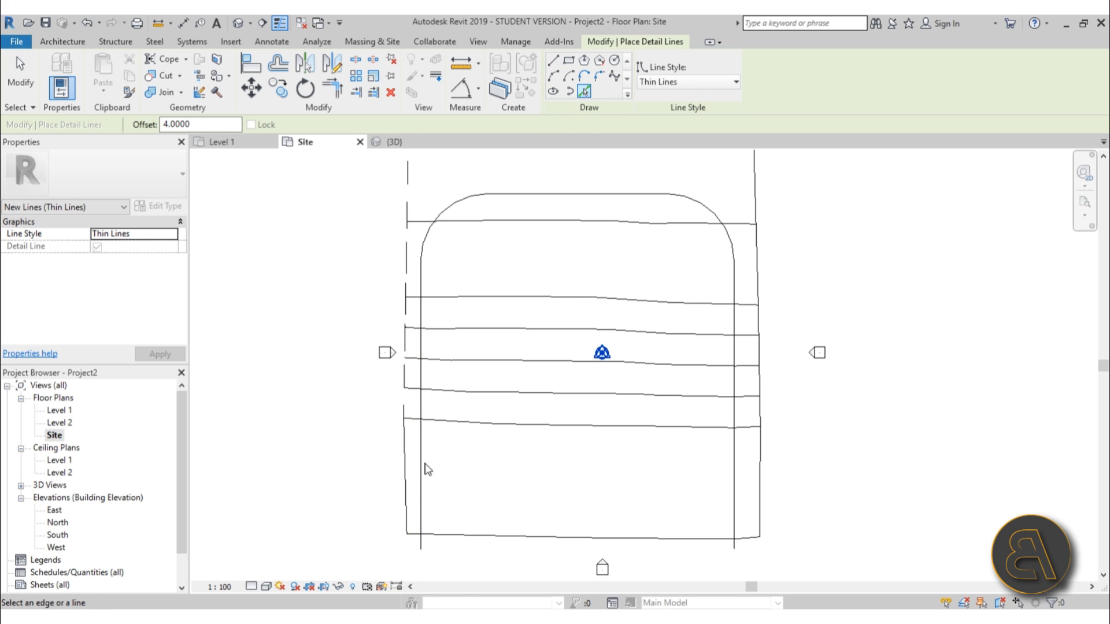
{"action": "left_click", "coordinate": [425, 468]}
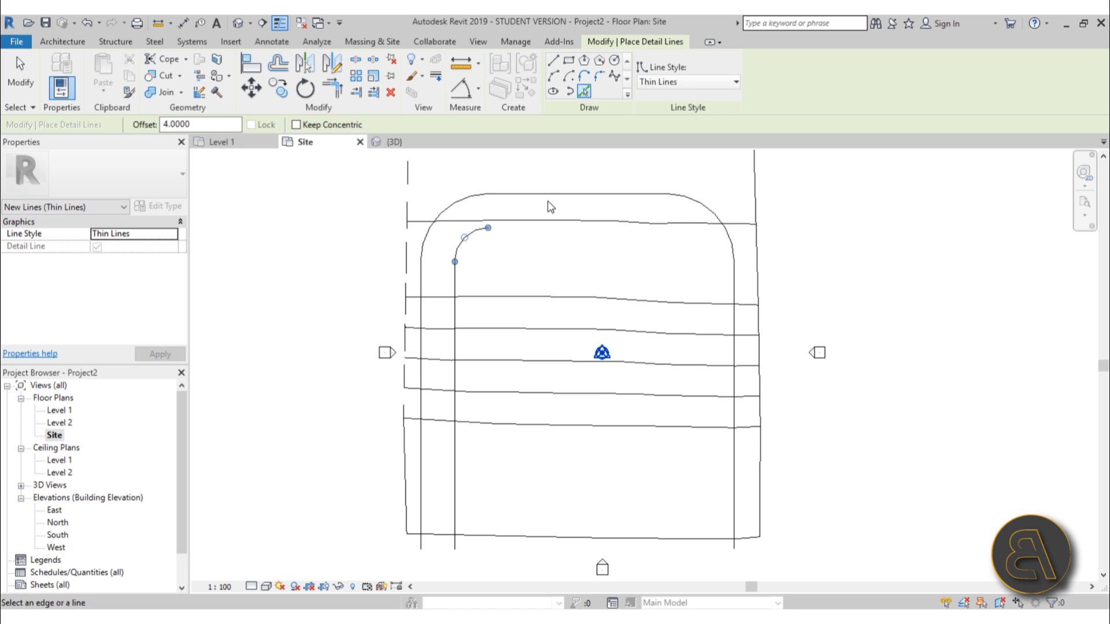
{"action": "left_click", "coordinate": [715, 217]}
{"action": "key", "text": "Escape"}
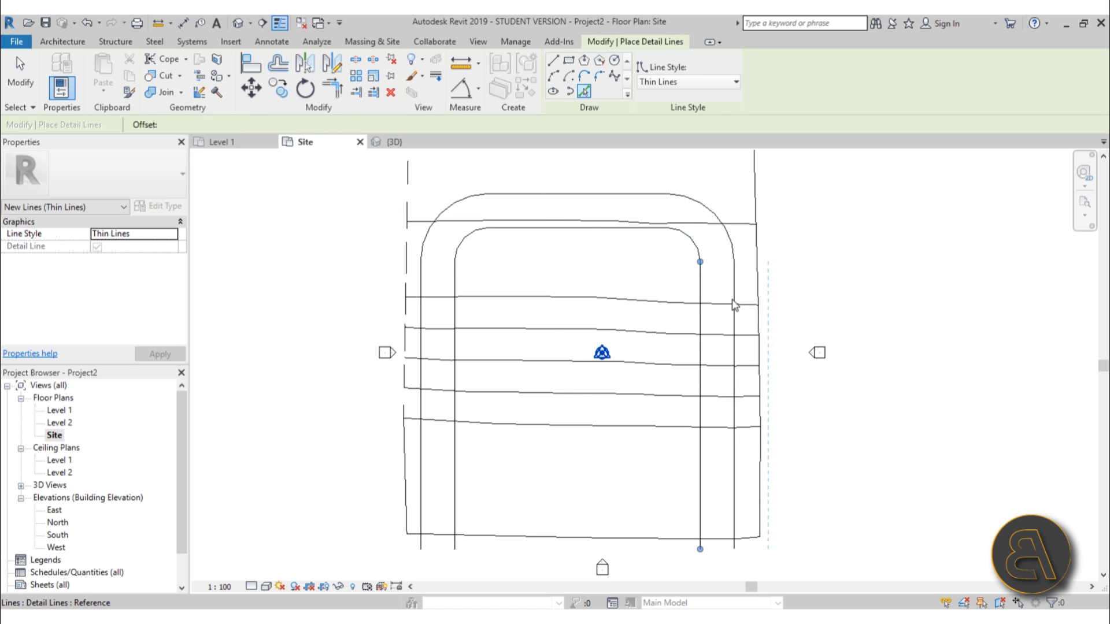
{"action": "scroll", "coordinate": [731, 289], "scroll_direction": "down", "scroll_amount": 3}
{"action": "key", "text": "Escape"}
{"action": "left_click_drag", "start_coordinate": [601, 410], "coordinate": [614, 521]}
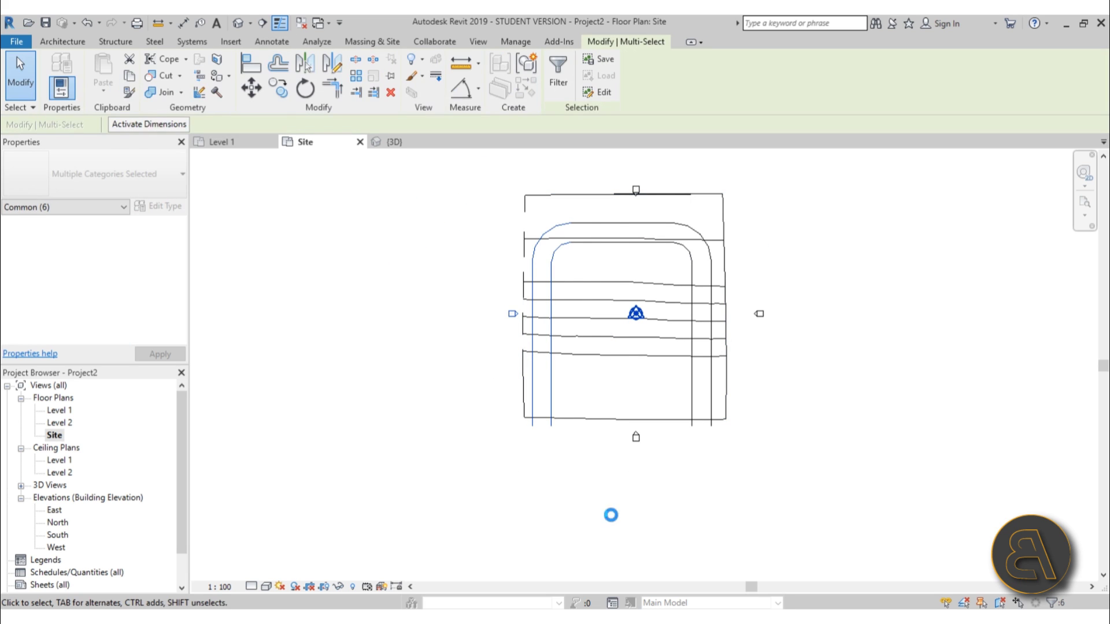
- Nudge the path outlines right, then shift the right-hand arcs and vertical lines back left
{"action": "key", "text": "Right"}
{"action": "key", "text": "Right"}
{"action": "key", "text": "Right"}
{"action": "key", "text": "Right"}
{"action": "key", "text": "Escape"}
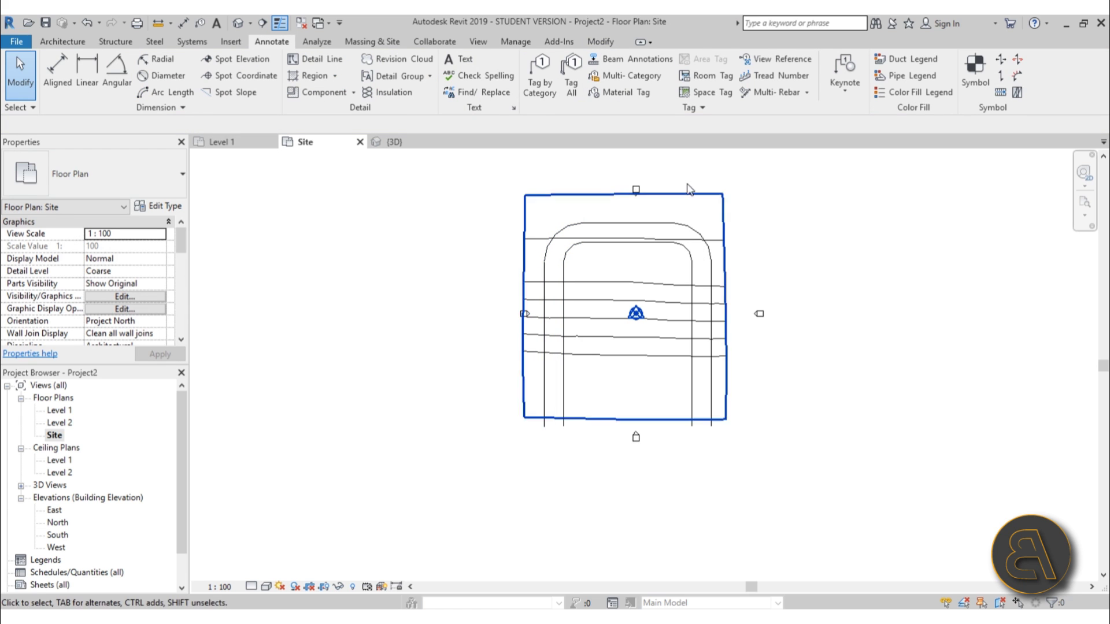
{"action": "left_click_drag", "start_coordinate": [651, 210], "coordinate": [742, 483]}
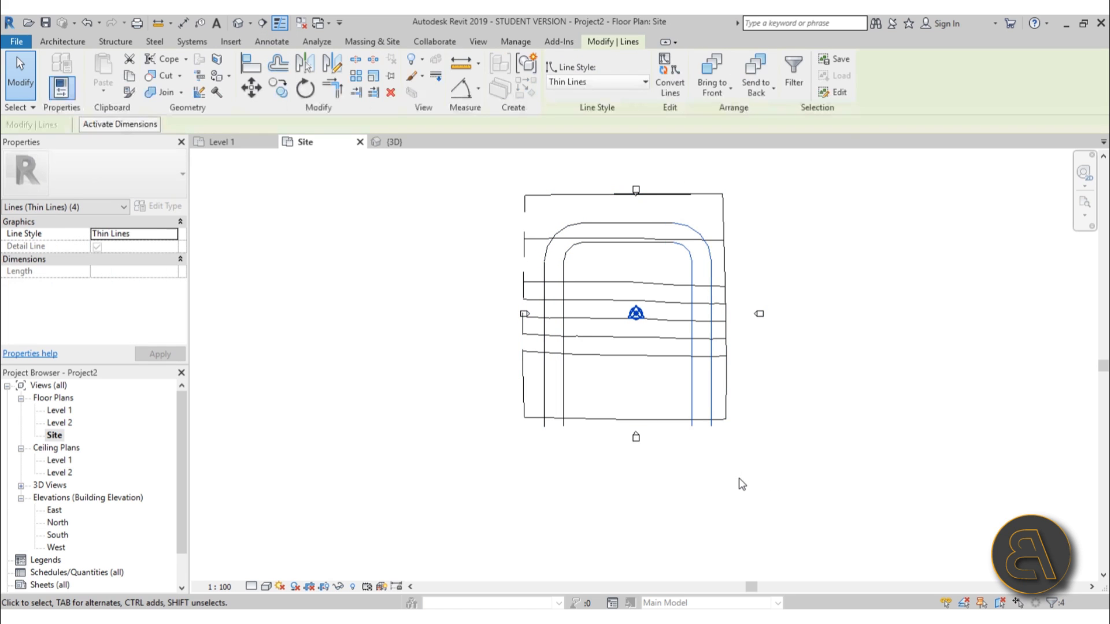
{"action": "key", "text": "Left"}
{"action": "key", "text": "Left"}
{"action": "key", "text": "Escape"}
{"action": "scroll", "coordinate": [627, 290], "scroll_direction": "up", "scroll_amount": 3}
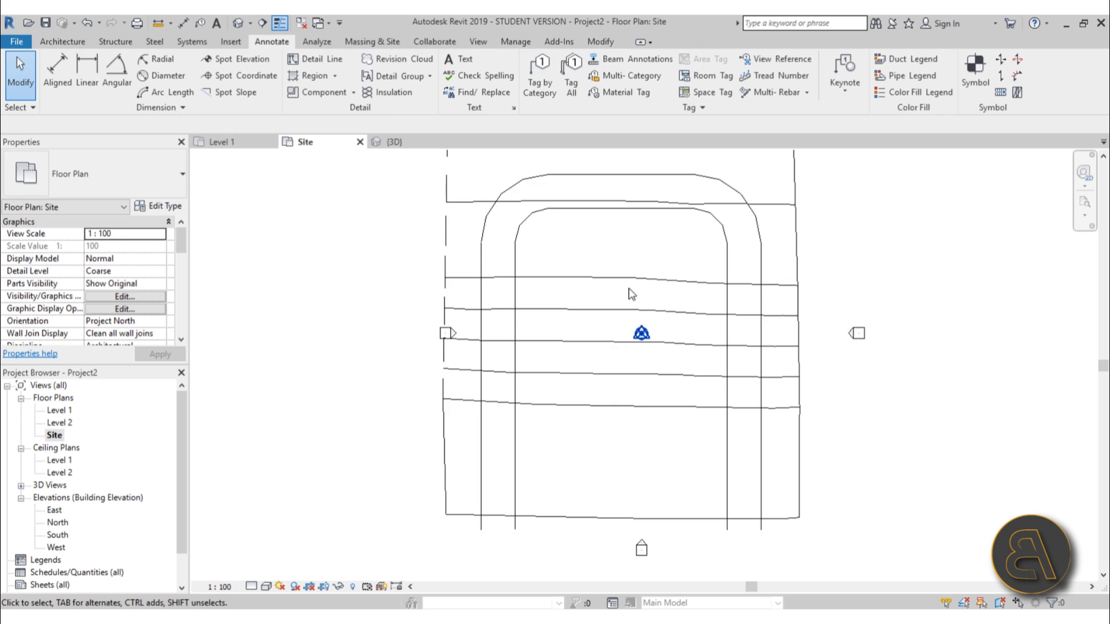
{"action": "middle_click_drag", "start_coordinate": [631, 295], "coordinate": [543, 335]}
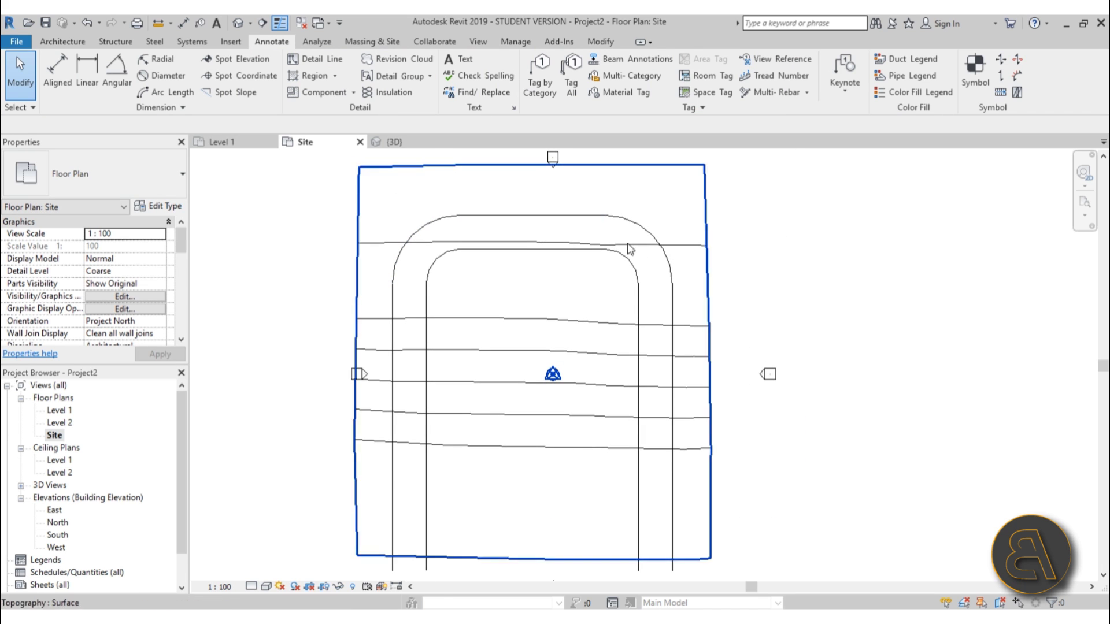
{"action": "middle_click_drag", "start_coordinate": [495, 528], "coordinate": [500, 517]}
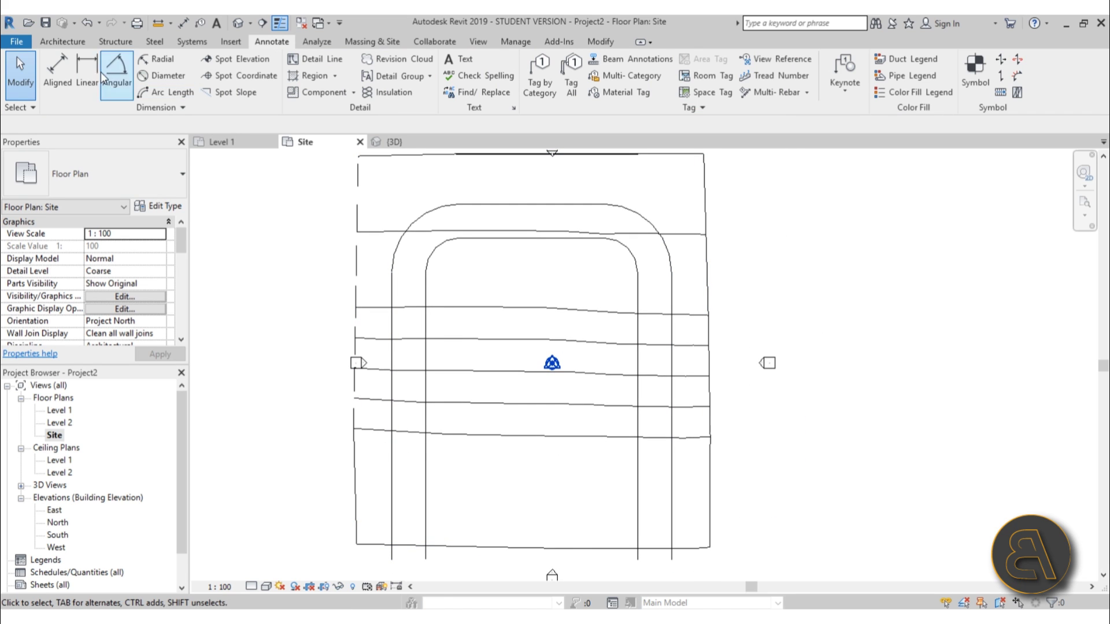
{"action": "scroll", "coordinate": [103, 77], "scroll_direction": "up", "scroll_amount": 5}
{"action": "middle_click_drag", "start_coordinate": [523, 478], "coordinate": [537, 475]}
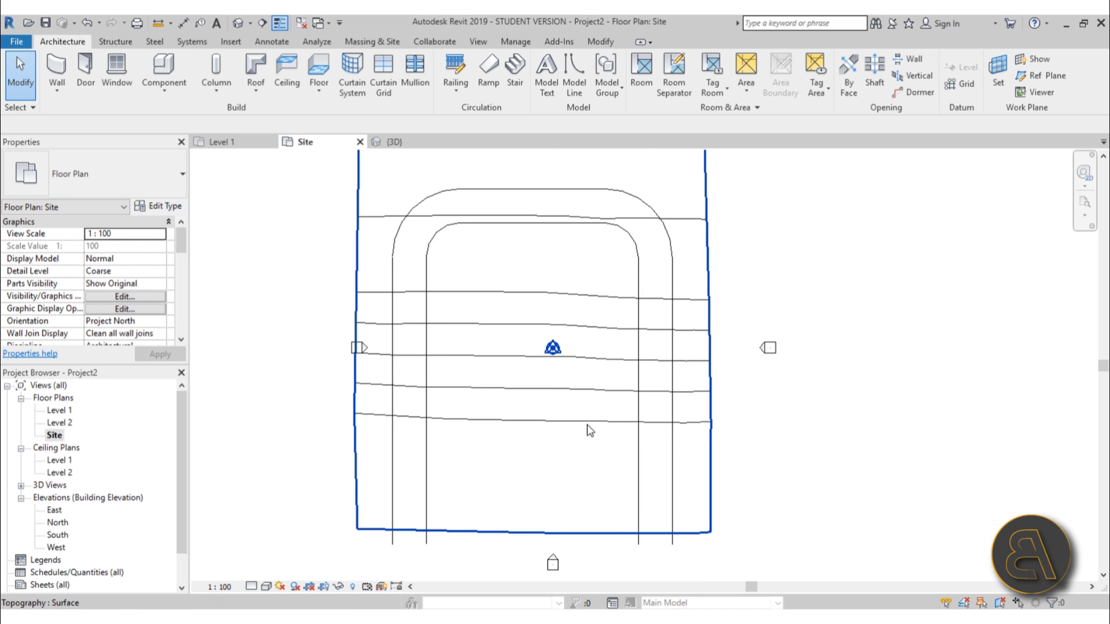
{"action": "scroll", "coordinate": [404, 425], "scroll_direction": "up", "scroll_amount": 2}
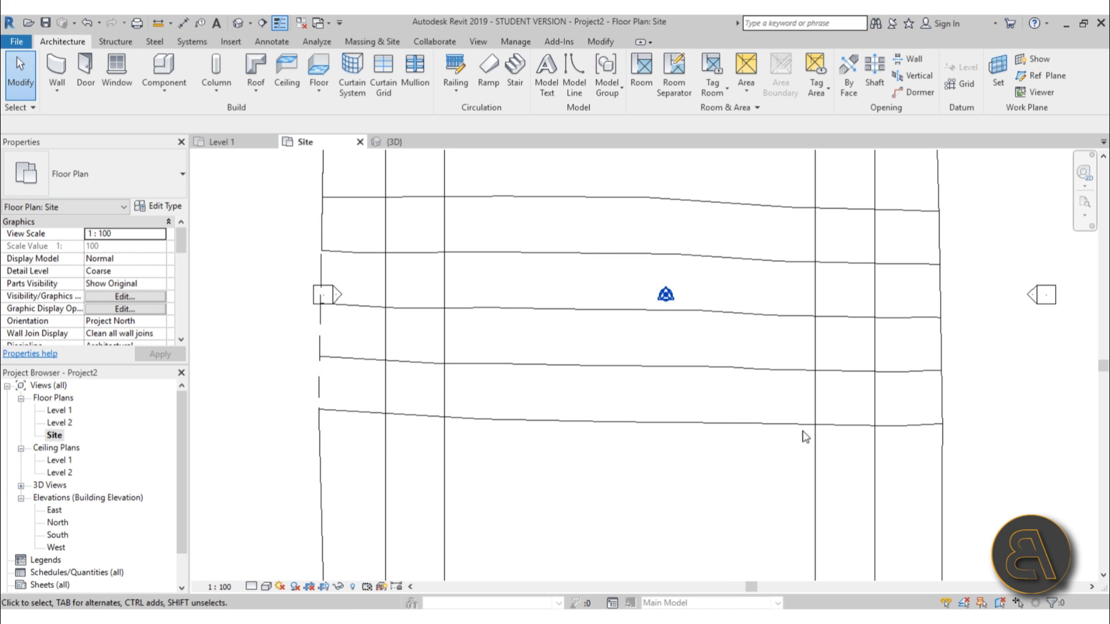
{"action": "scroll", "coordinate": [428, 438], "scroll_direction": "down", "scroll_amount": 1}
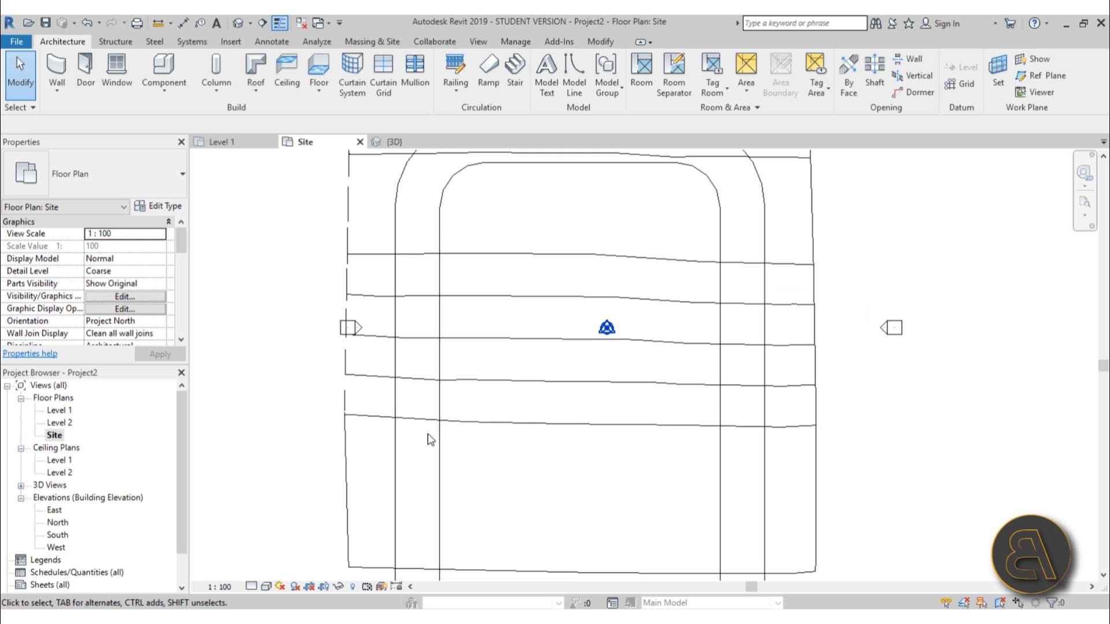
{"action": "left_click", "coordinate": [240, 25]}
{"action": "middle_click_drag", "start_coordinate": [578, 359], "coordinate": [637, 383], "text": "shift"}
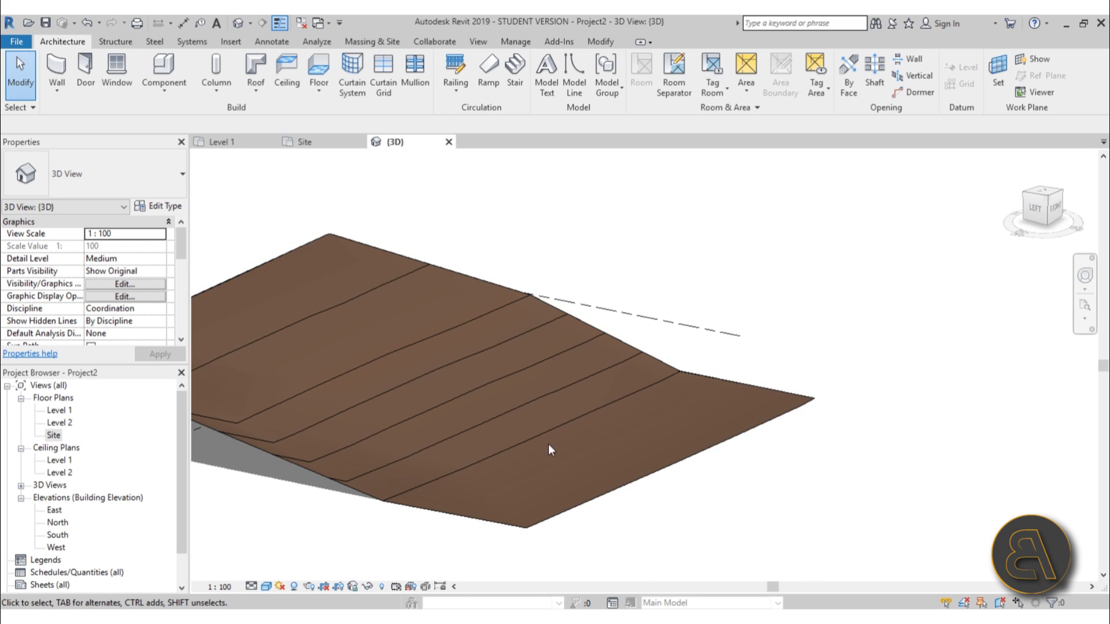
{"action": "middle_click_drag", "start_coordinate": [414, 421], "coordinate": [370, 451], "text": "shift"}
{"action": "left_click", "coordinate": [56, 411]}
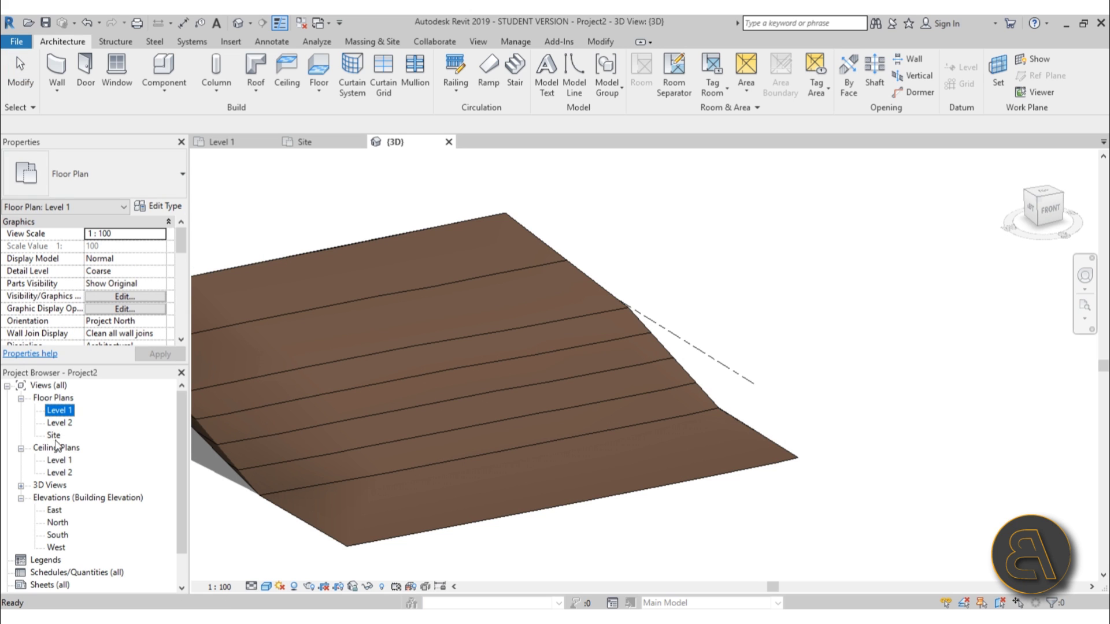
{"action": "double_click", "coordinate": [54, 435]}
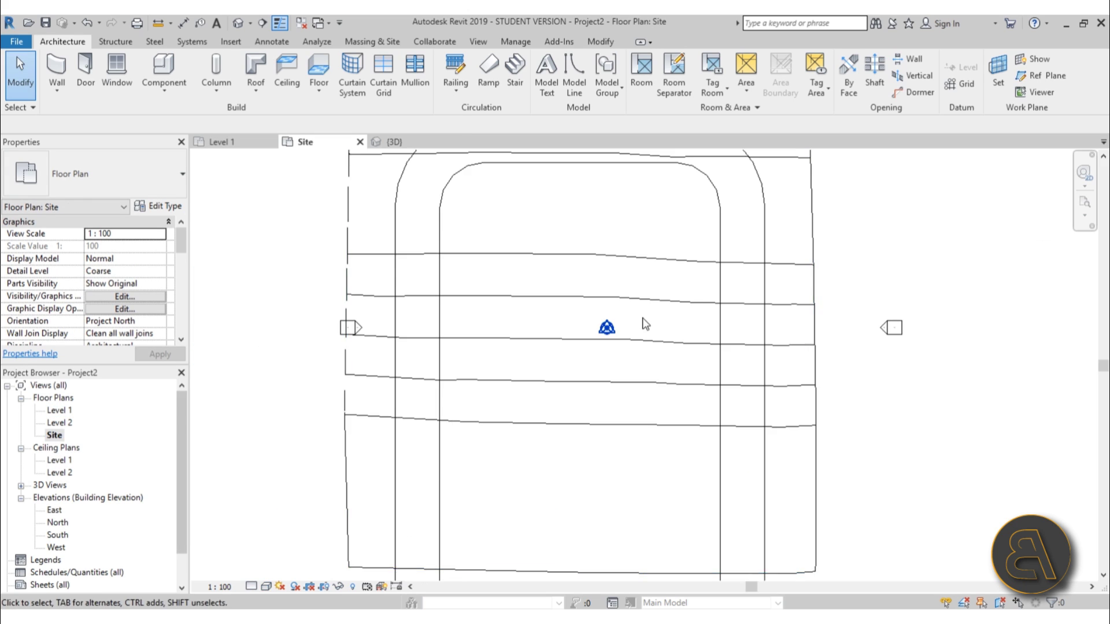
{"action": "scroll", "coordinate": [515, 349], "scroll_direction": "down", "scroll_amount": 2}
{"action": "middle_click_drag", "start_coordinate": [515, 349], "coordinate": [508, 353]}
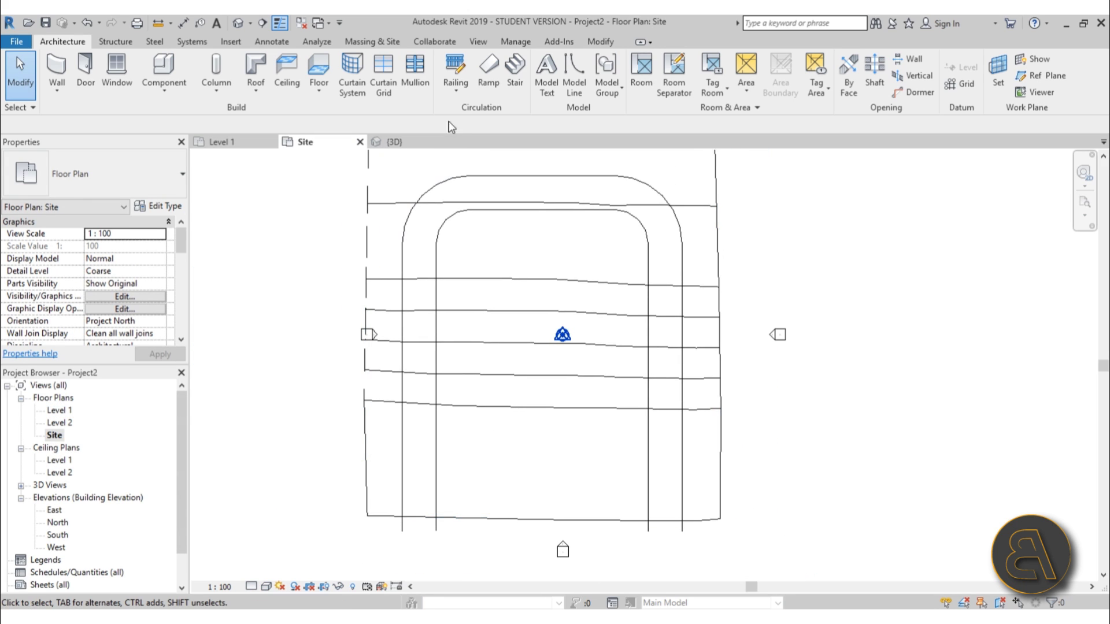
- Start a Split Surface on the sloped toposurface from the Massing & Site tools
{"action": "left_click", "coordinate": [372, 43]}
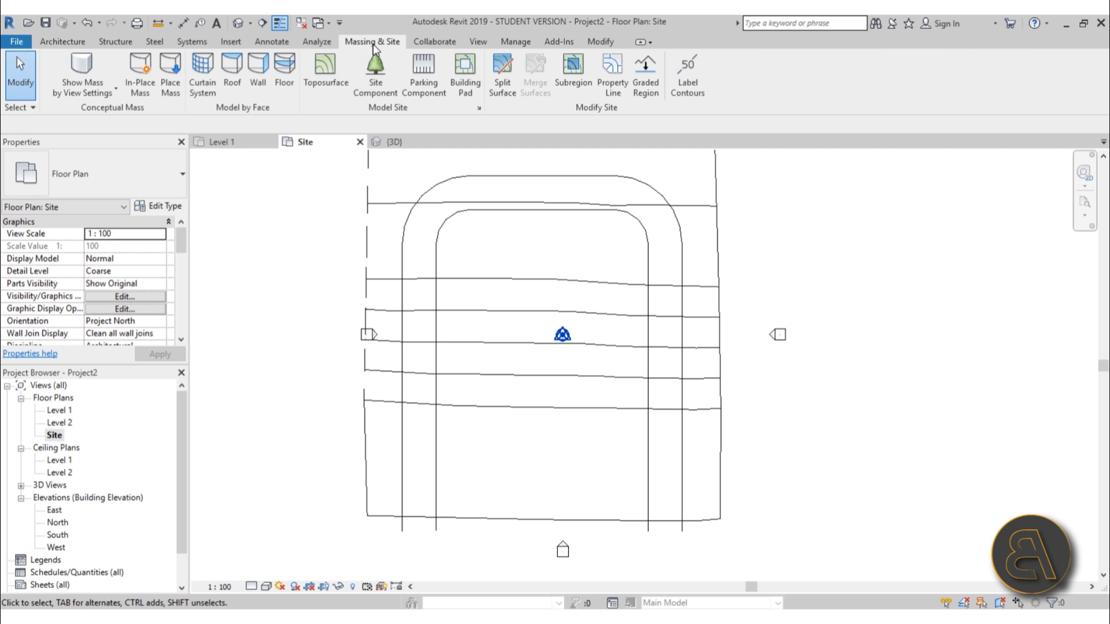
{"action": "left_click", "coordinate": [502, 92]}
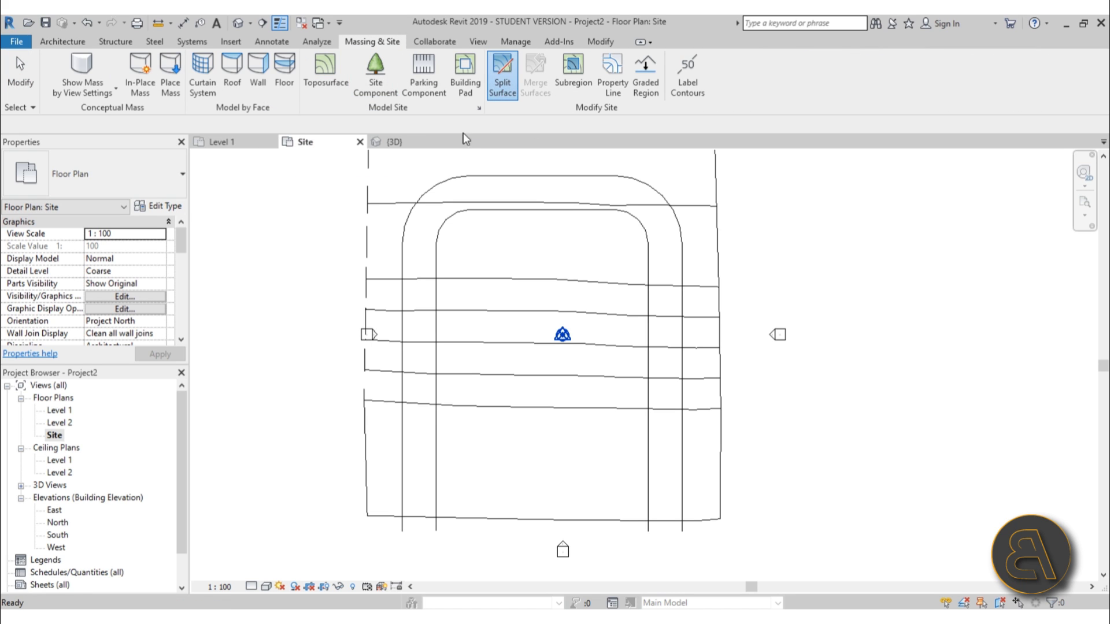
{"action": "left_click", "coordinate": [370, 188]}
{"action": "scroll", "coordinate": [428, 295], "scroll_direction": "down", "scroll_amount": 2}
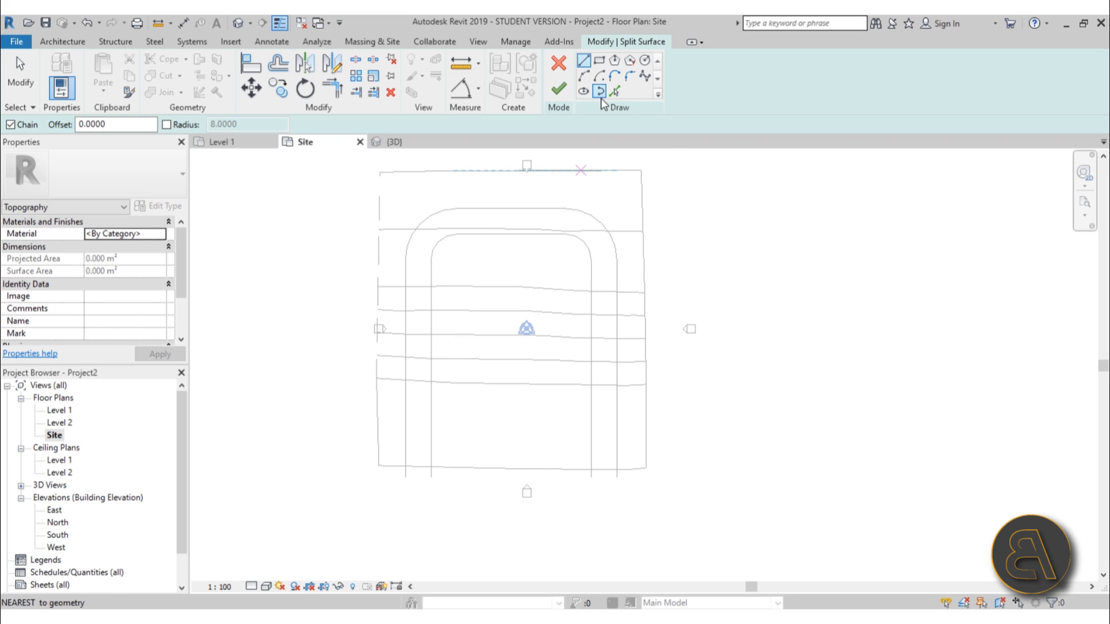
- Pick the whole outer and inner U-shaped line chains as the split boundary
{"action": "left_click", "coordinate": [615, 91]}
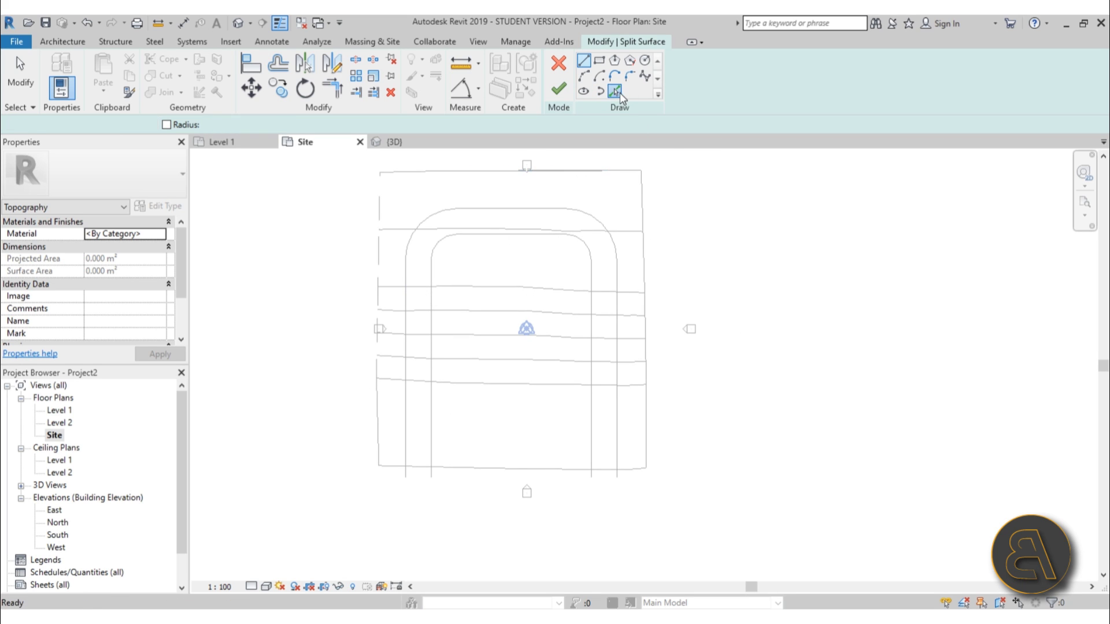
{"action": "key", "text": "Tab"}
{"action": "left_click", "coordinate": [496, 218]}
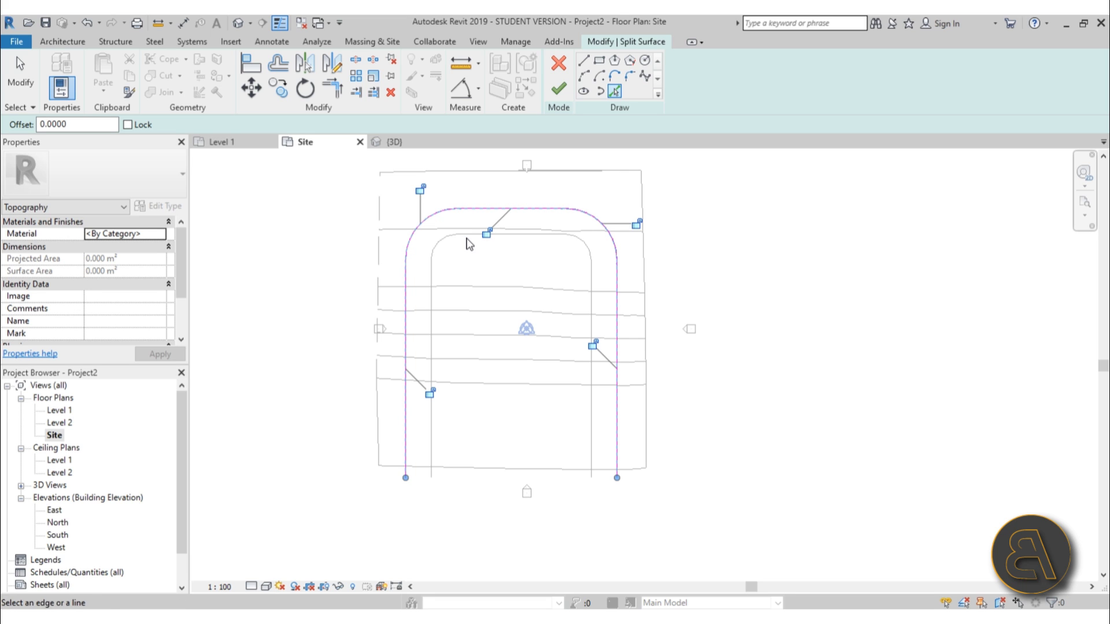
{"action": "key", "text": "Tab"}
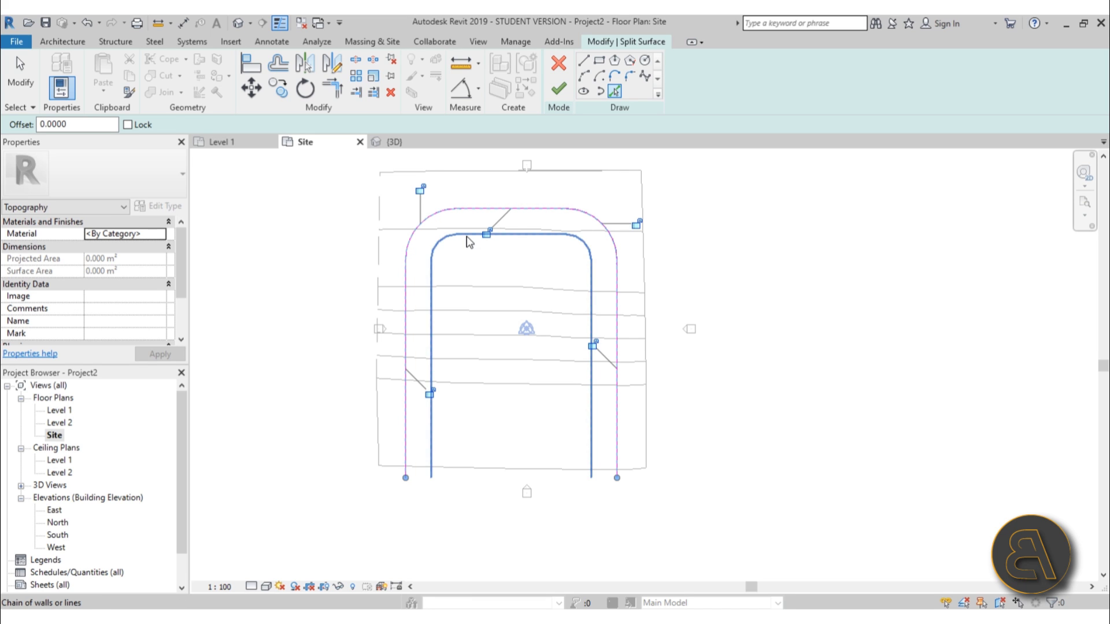
{"action": "left_click", "coordinate": [469, 242]}
{"action": "scroll", "coordinate": [439, 309], "scroll_direction": "up", "scroll_amount": 1}
{"action": "key", "text": "Escape"}
{"action": "scroll", "coordinate": [421, 325], "scroll_direction": "up", "scroll_amount": 3}
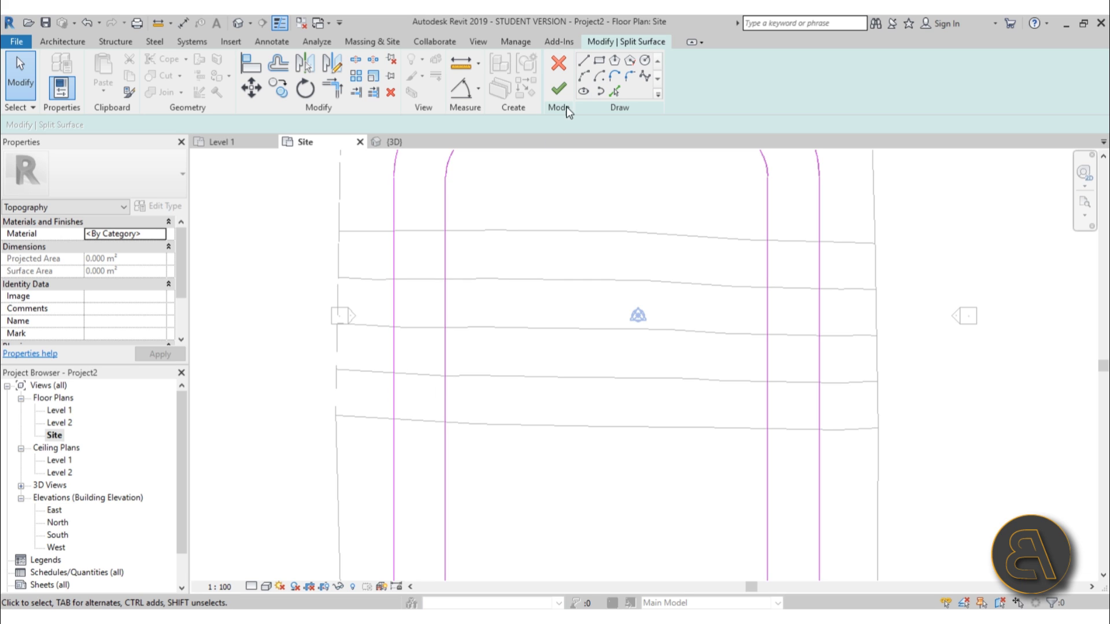
- Draw a 4.0000-long horizontal sketch line joining the left leg's two boundary lines
{"action": "left_click", "coordinate": [582, 62]}
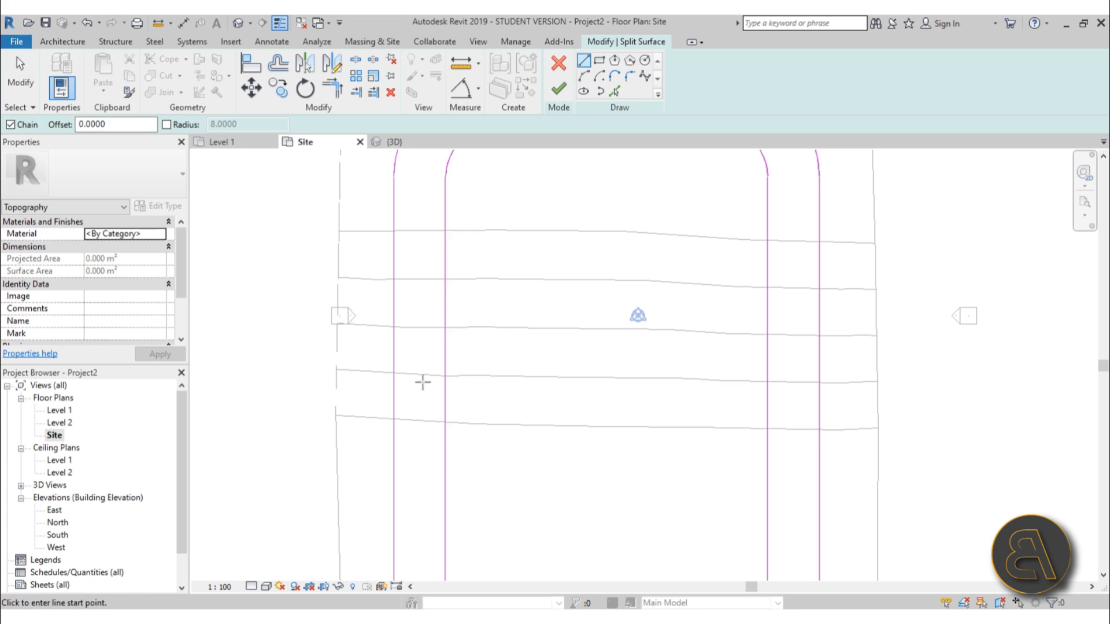
{"action": "scroll", "coordinate": [423, 382], "scroll_direction": "up", "scroll_amount": 2}
{"action": "left_click", "coordinate": [384, 430]}
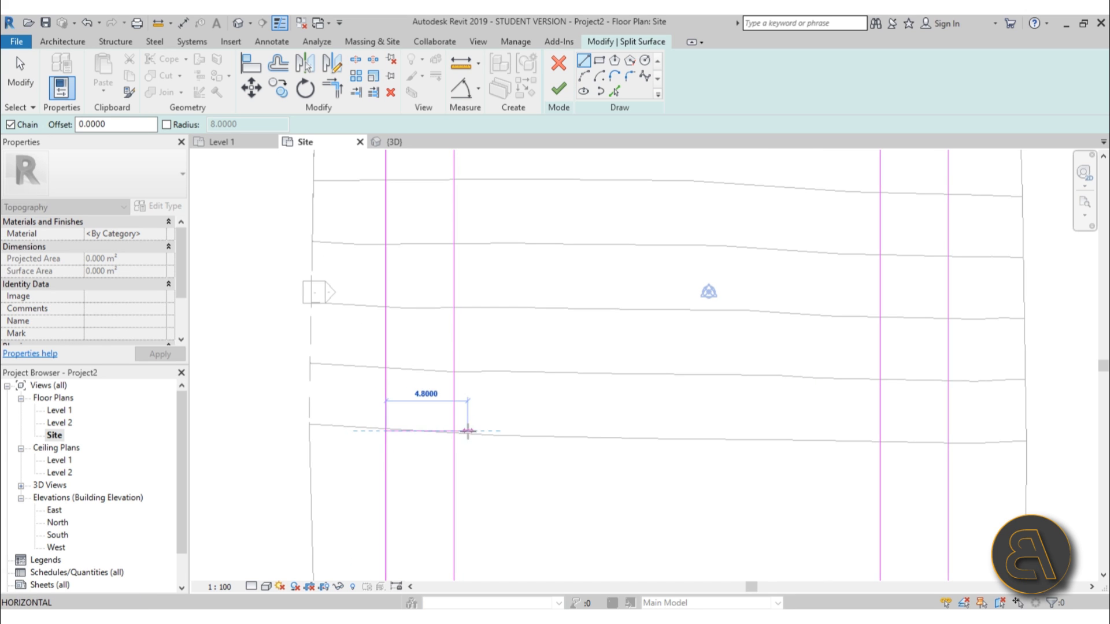
{"action": "left_click", "coordinate": [454, 431]}
{"action": "key", "text": "Escape"}
{"action": "scroll", "coordinate": [447, 433], "scroll_direction": "up", "scroll_amount": 2}
{"action": "key", "text": "Escape"}
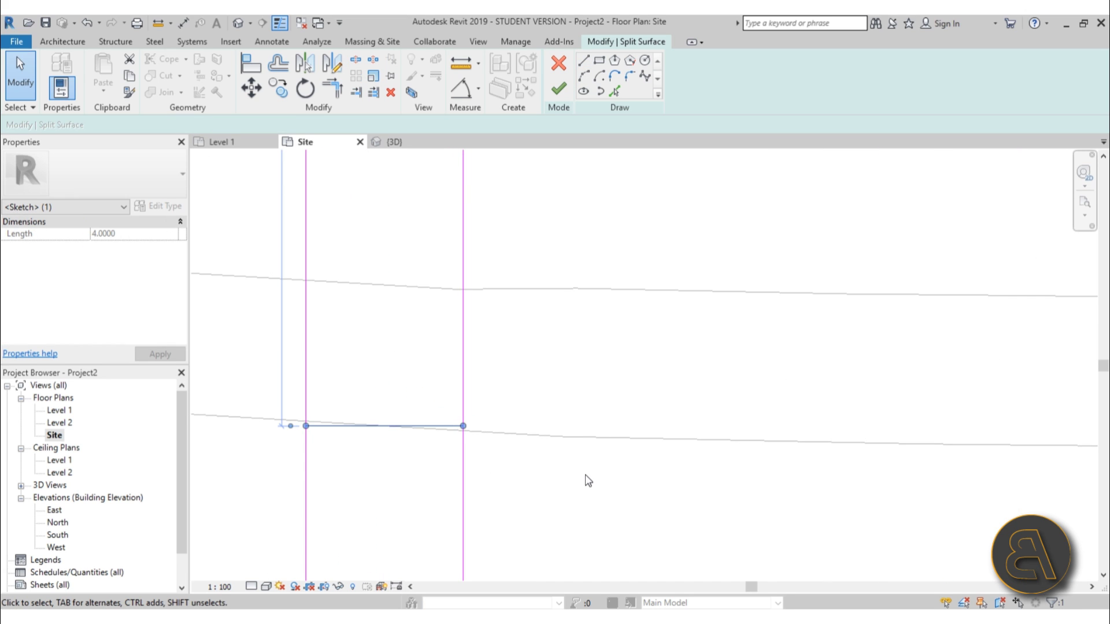
{"action": "key", "text": "Escape"}
{"action": "scroll", "coordinate": [443, 425], "scroll_direction": "up", "scroll_amount": 2}
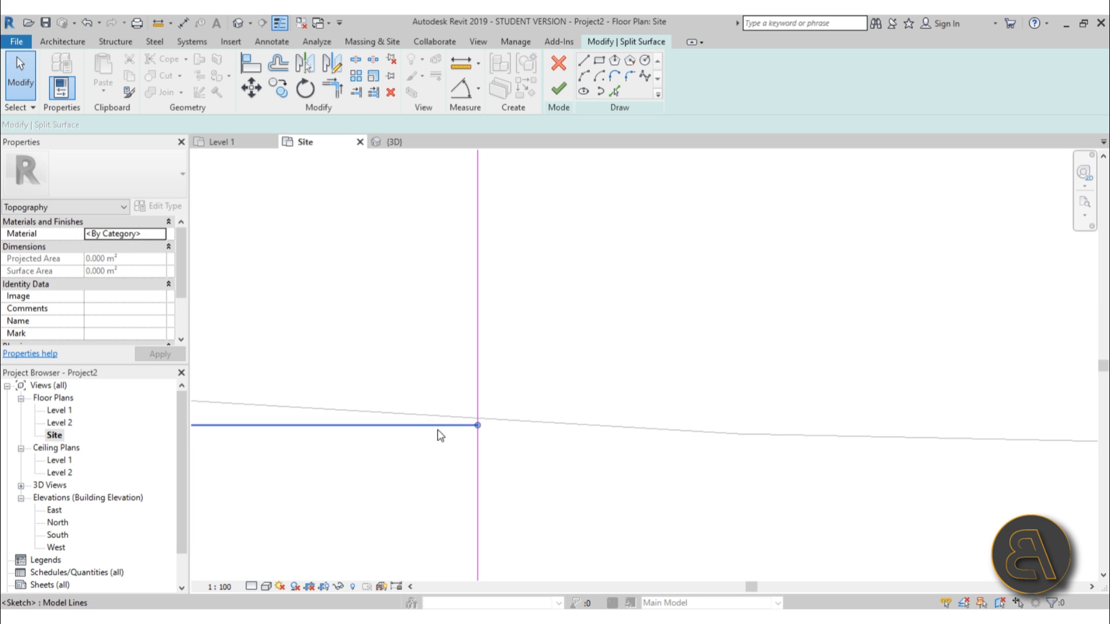
{"action": "left_click", "coordinate": [439, 426]}
{"action": "key", "text": "Escape"}
{"action": "scroll", "coordinate": [614, 318], "scroll_direction": "down", "scroll_amount": 2}
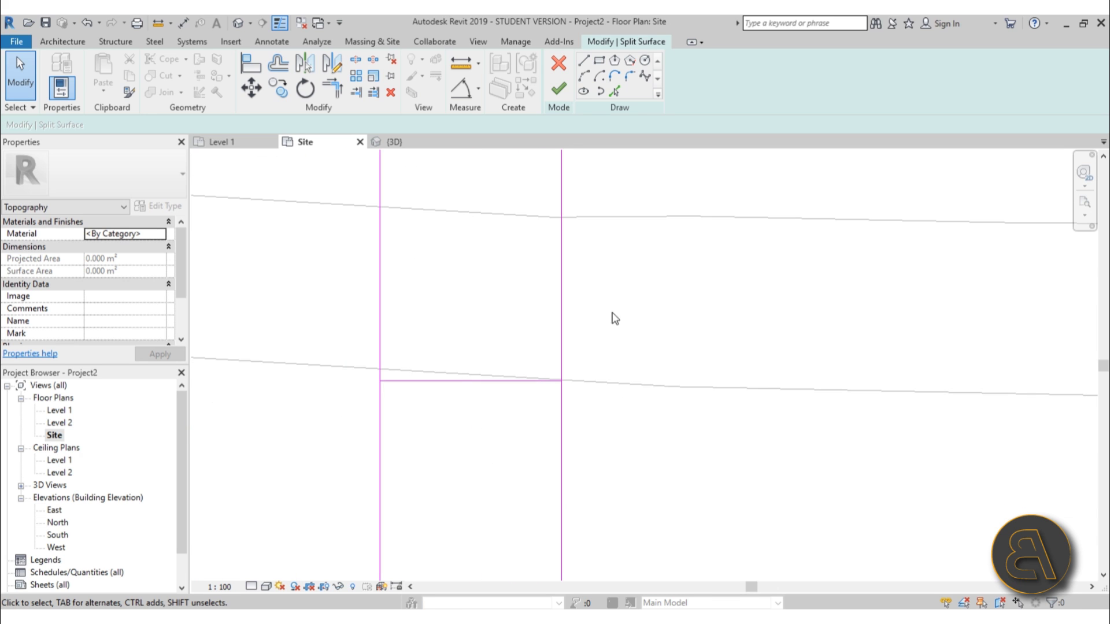
- Draw an ellipse centred on the closing line's midpoint, spanning the left leg's width
{"action": "left_click", "coordinate": [584, 93]}
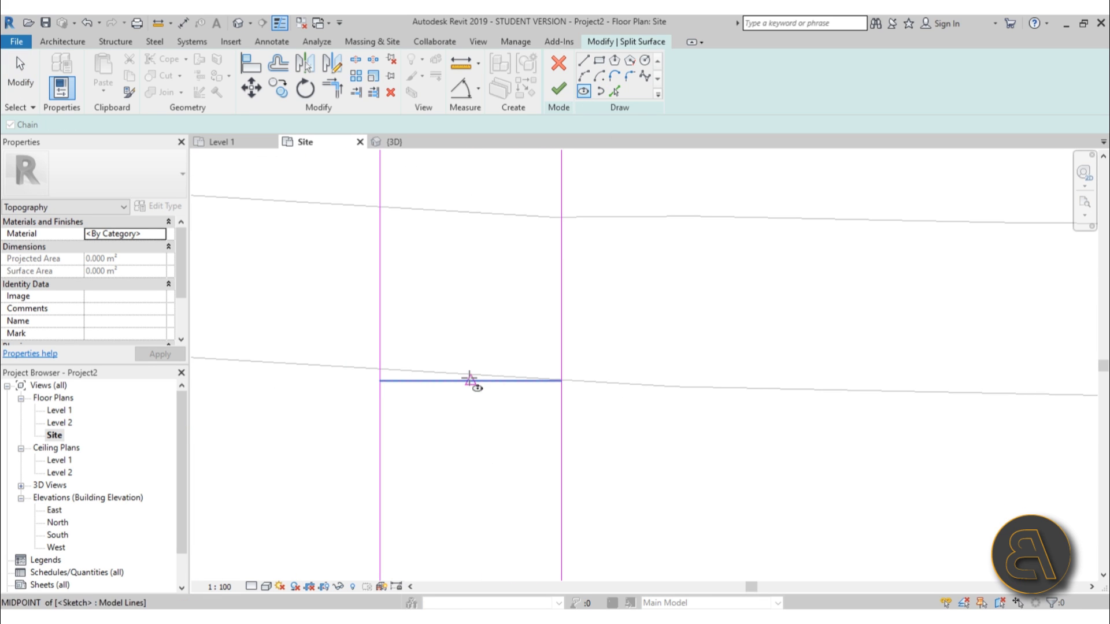
{"action": "left_click", "coordinate": [471, 381]}
{"action": "scroll", "coordinate": [473, 385], "scroll_direction": "down", "scroll_amount": 3}
{"action": "scroll", "coordinate": [465, 347], "scroll_direction": "up", "scroll_amount": 3}
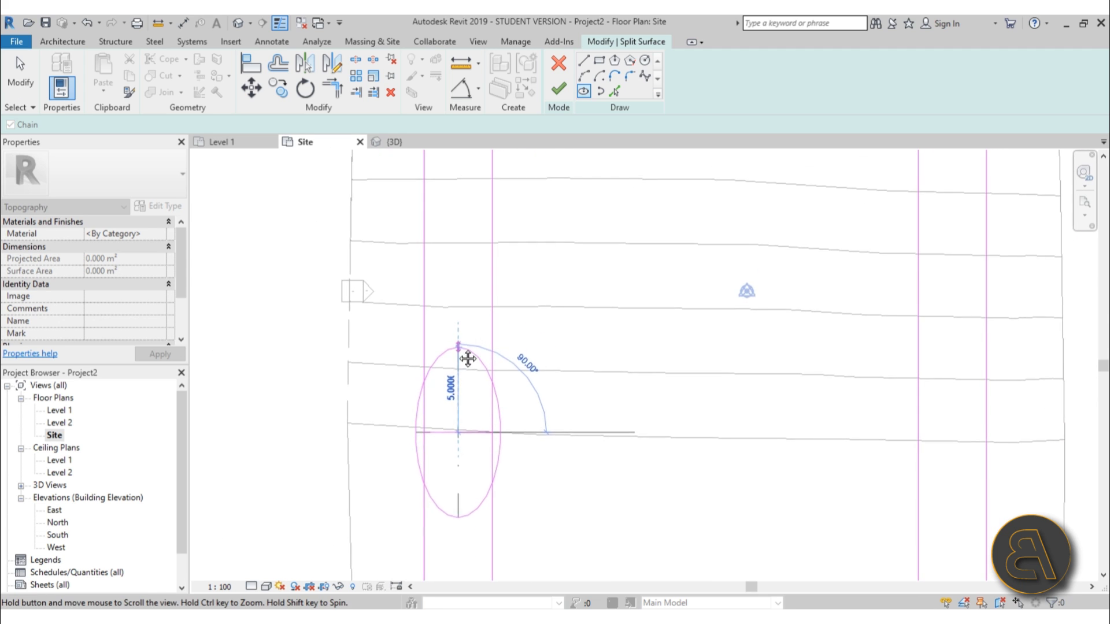
{"action": "left_click", "coordinate": [454, 266]}
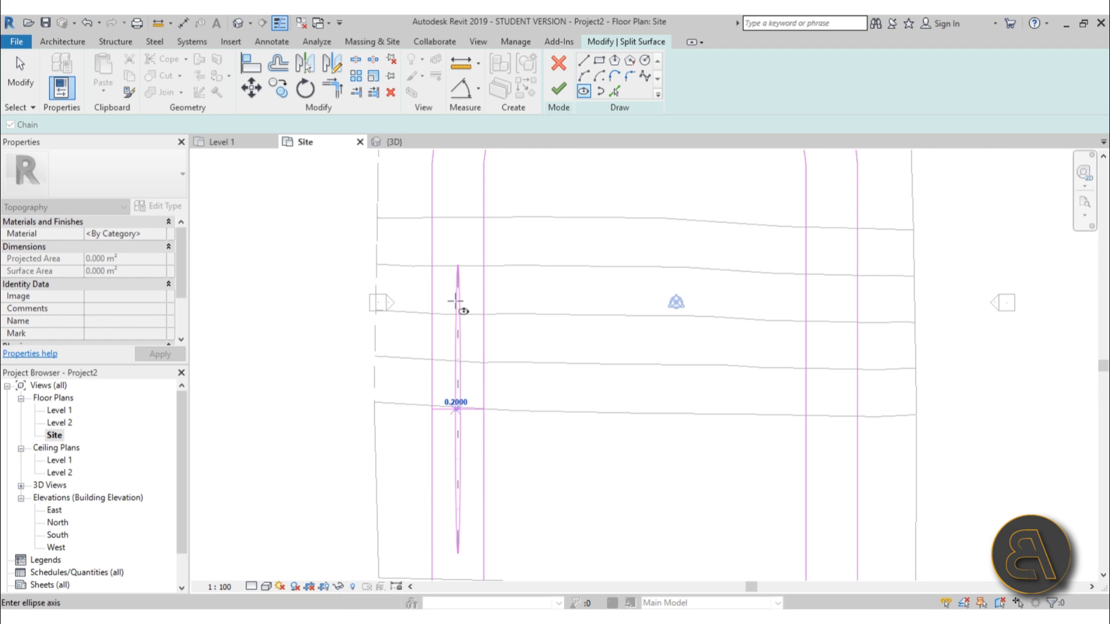
{"action": "scroll", "coordinate": [462, 405], "scroll_direction": "up", "scroll_amount": 2}
{"action": "left_click", "coordinate": [501, 419]}
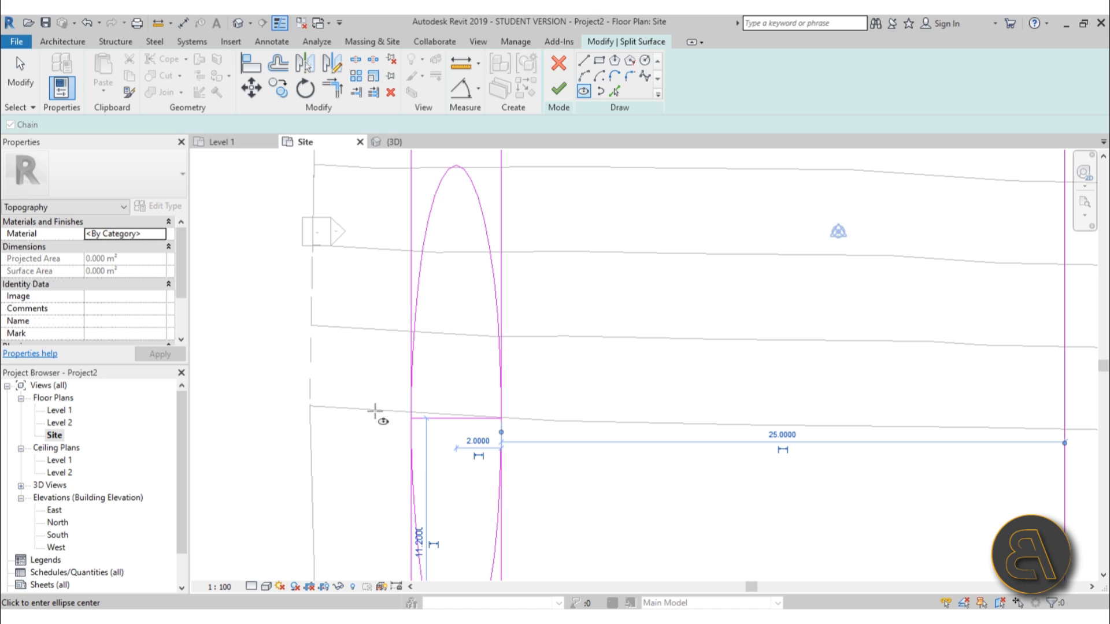
{"action": "key", "text": "Escape"}
{"action": "scroll", "coordinate": [431, 405], "scroll_direction": "down", "scroll_amount": 2}
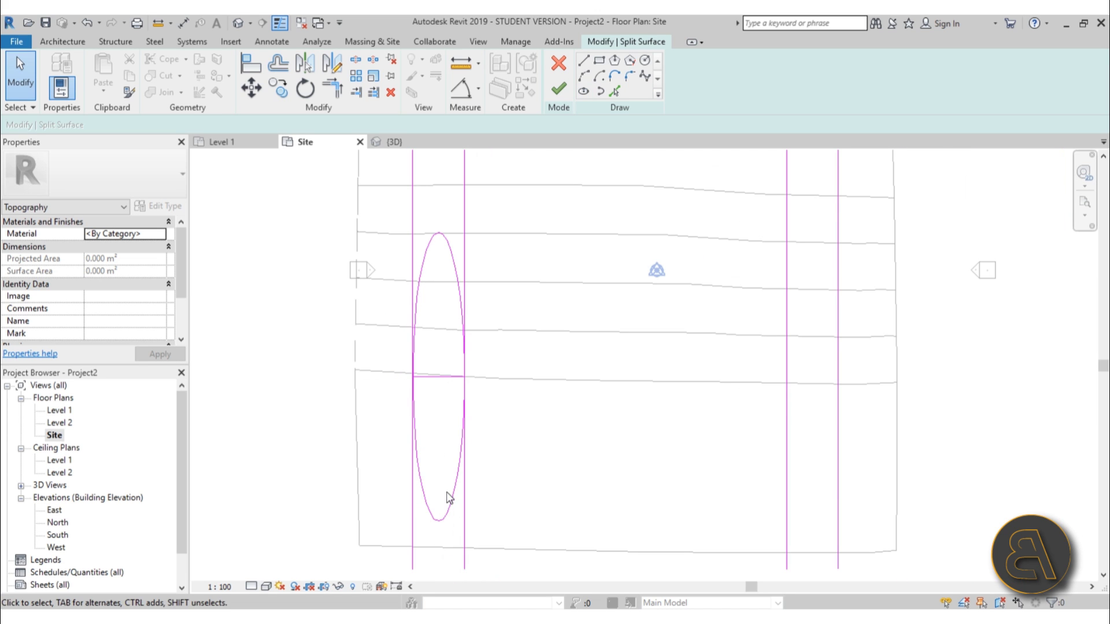
{"action": "scroll", "coordinate": [450, 498], "scroll_direction": "down", "scroll_amount": 2}
{"action": "scroll", "coordinate": [441, 414], "scroll_direction": "up", "scroll_amount": 2}
{"action": "left_click", "coordinate": [439, 305]}
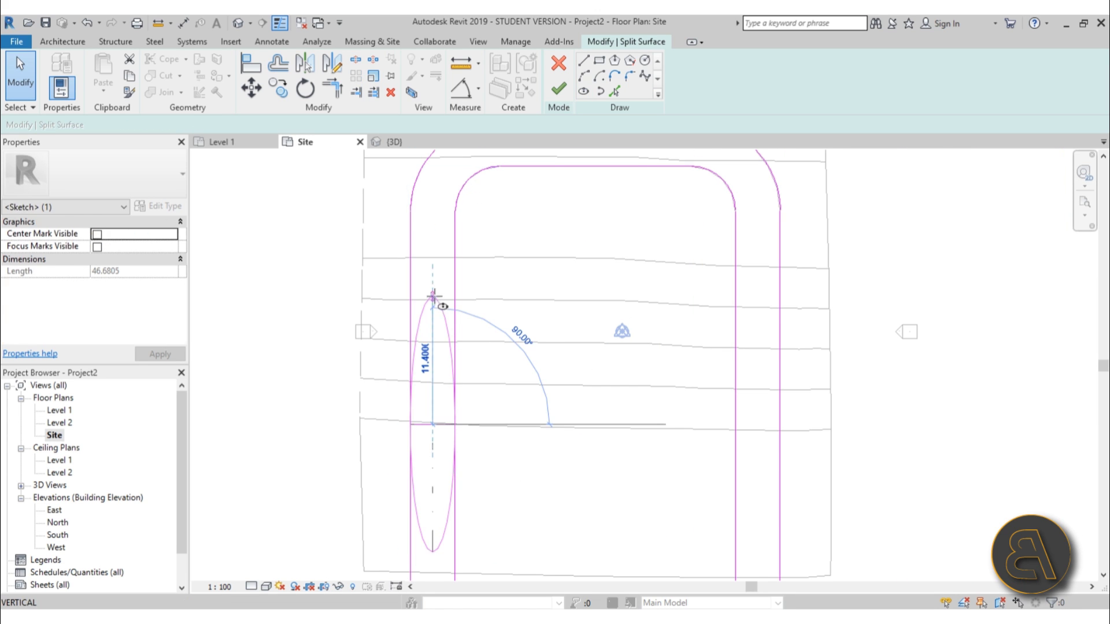
{"action": "key", "text": "Escape"}
{"action": "scroll", "coordinate": [428, 427], "scroll_direction": "up", "scroll_amount": 3}
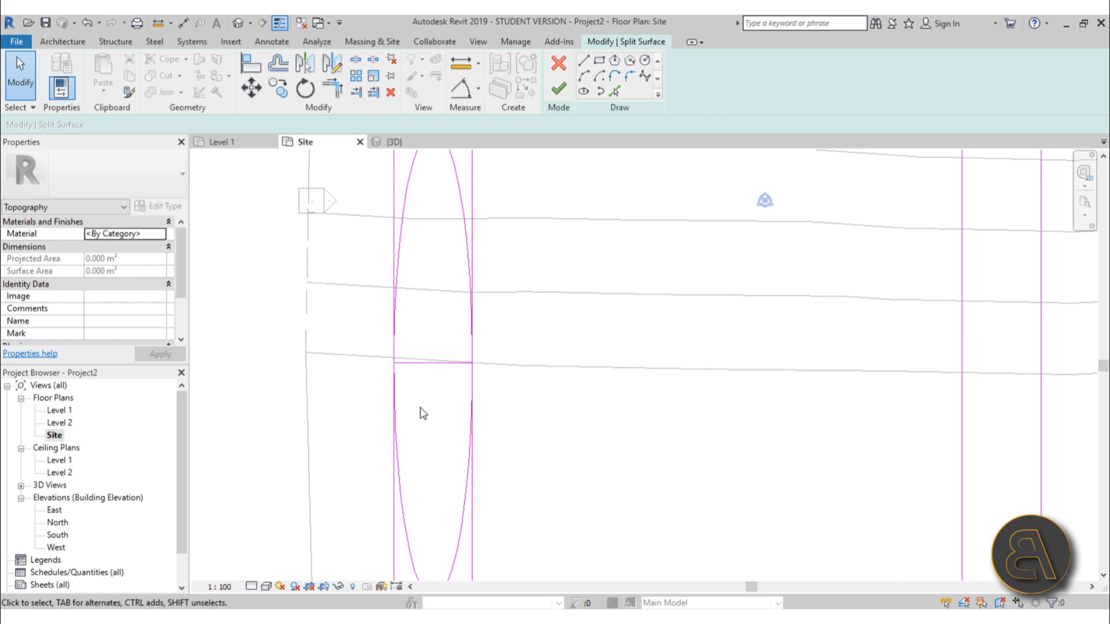
- Split the ellipse with SL and trim it with TR to the leg lines, leaving an arch
{"action": "key", "text": "s"}
{"action": "key", "text": "l"}
{"action": "scroll", "coordinate": [425, 408], "scroll_direction": "down", "scroll_amount": 3}
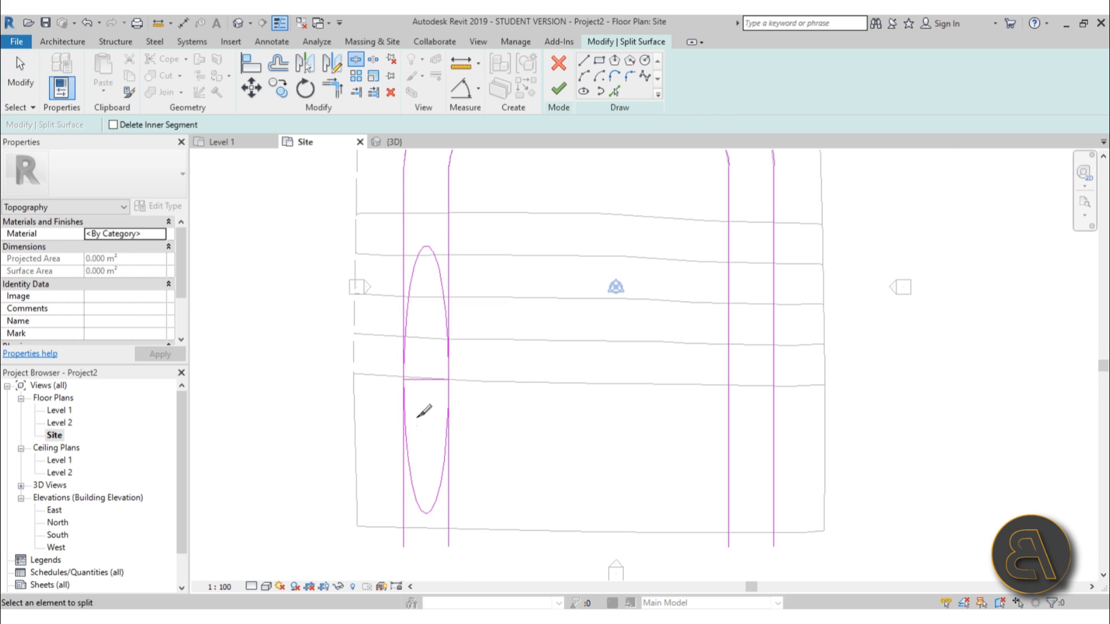
{"action": "left_click", "coordinate": [422, 502]}
{"action": "key", "text": "Escape"}
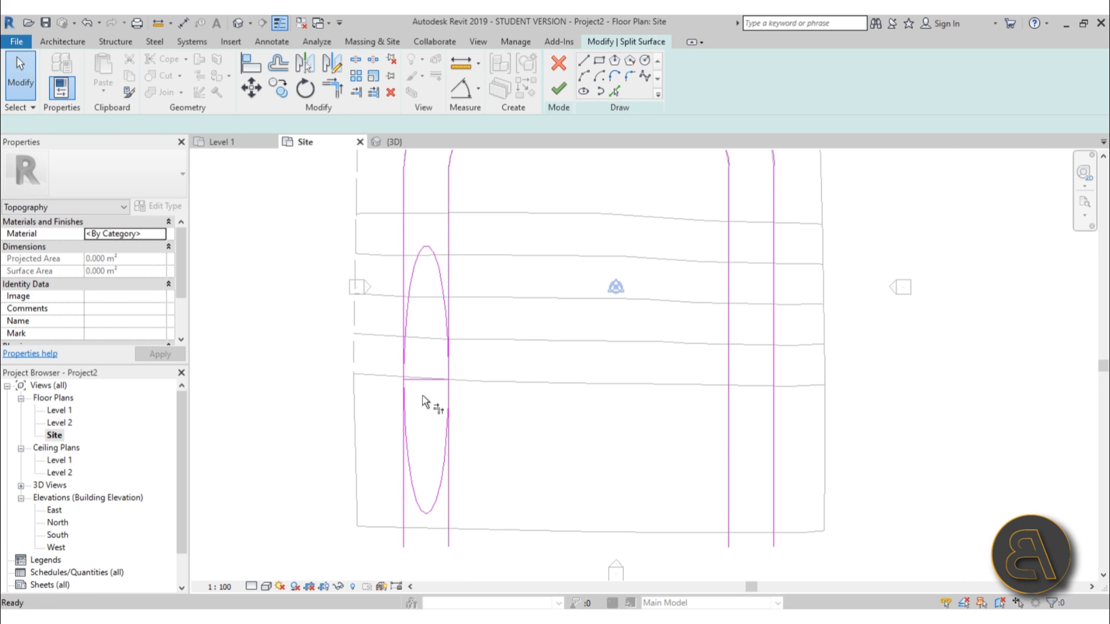
{"action": "key", "text": "t"}
{"action": "key", "text": "r"}
{"action": "left_click", "coordinate": [414, 270]}
{"action": "left_click", "coordinate": [407, 260]}
{"action": "left_click", "coordinate": [446, 265]}
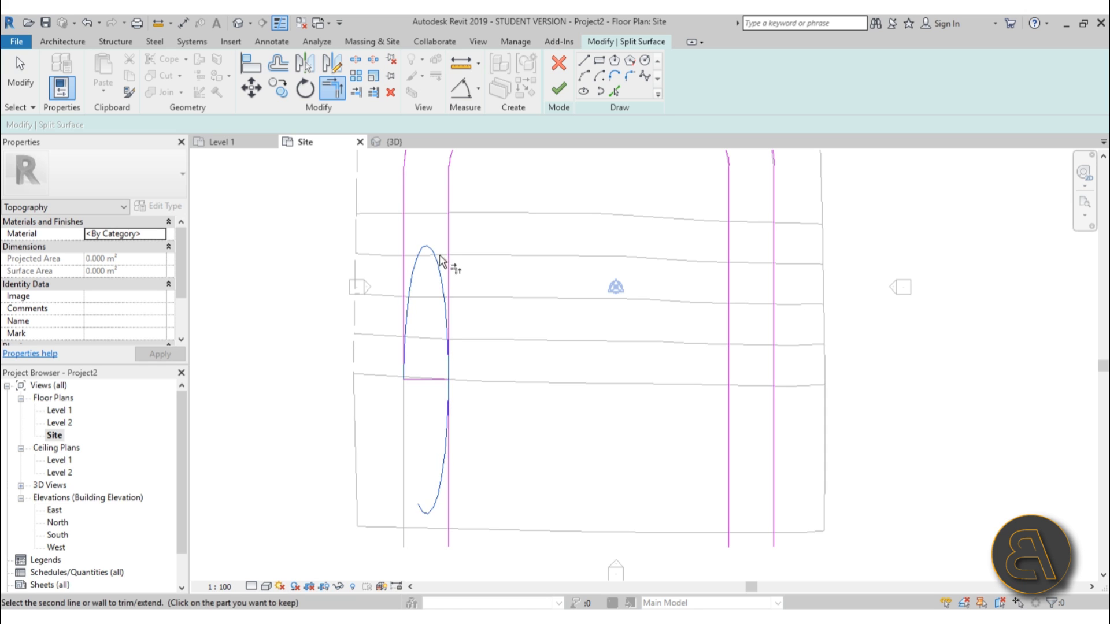
{"action": "left_click", "coordinate": [448, 259]}
{"action": "key", "text": "Escape"}
- Delete the short closing line beneath the arch
{"action": "left_click", "coordinate": [435, 378]}
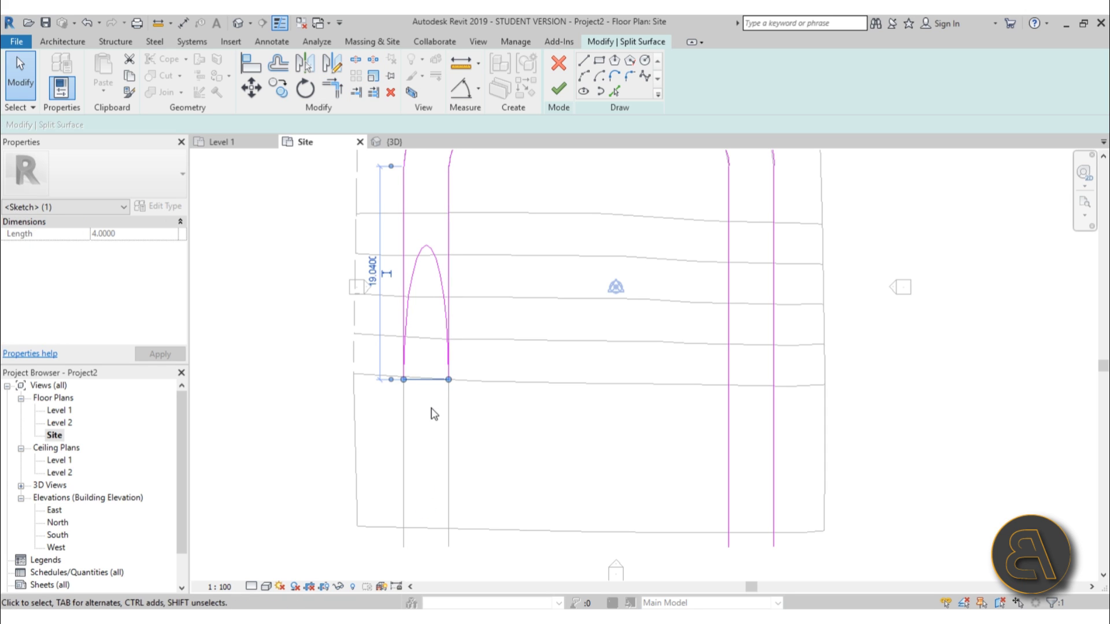
{"action": "key", "text": "d"}
{"action": "key", "text": "e"}
{"action": "key", "text": "Escape"}
- Copy the arch onto the right leg of the path
{"action": "left_click", "coordinate": [438, 273]}
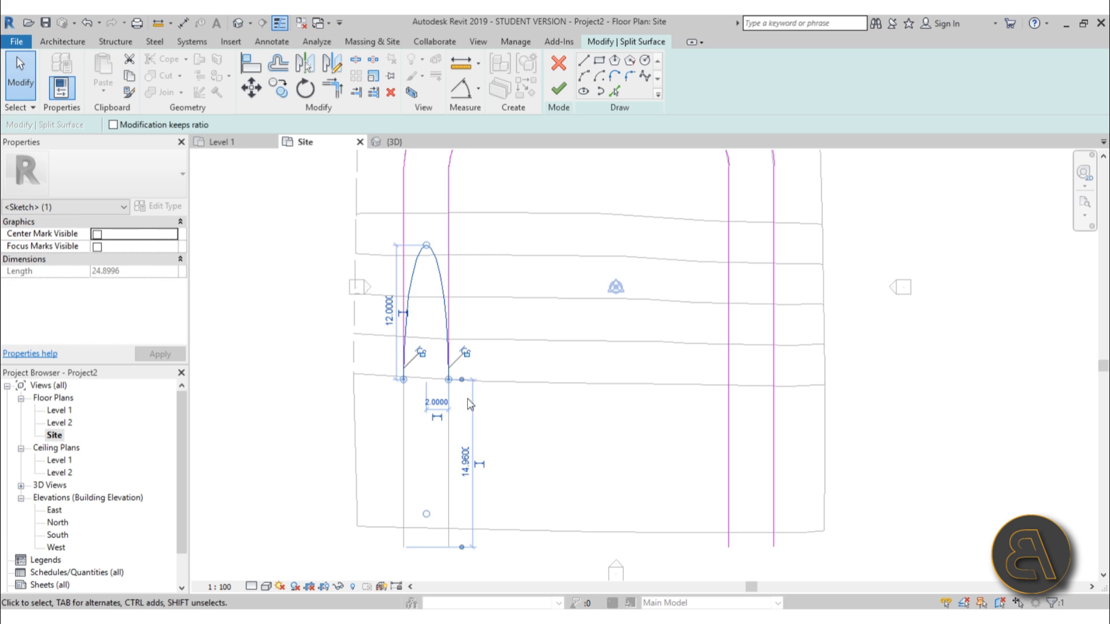
{"action": "key", "text": "c"}
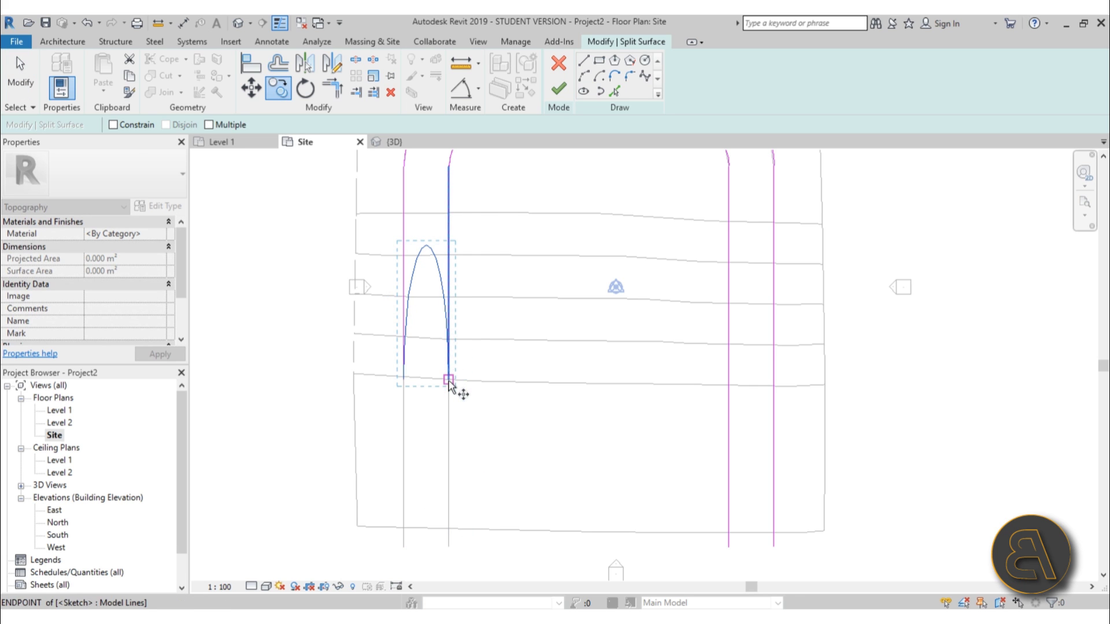
{"action": "left_click", "coordinate": [448, 379]}
{"action": "left_click", "coordinate": [772, 382]}
{"action": "key", "text": "Escape"}
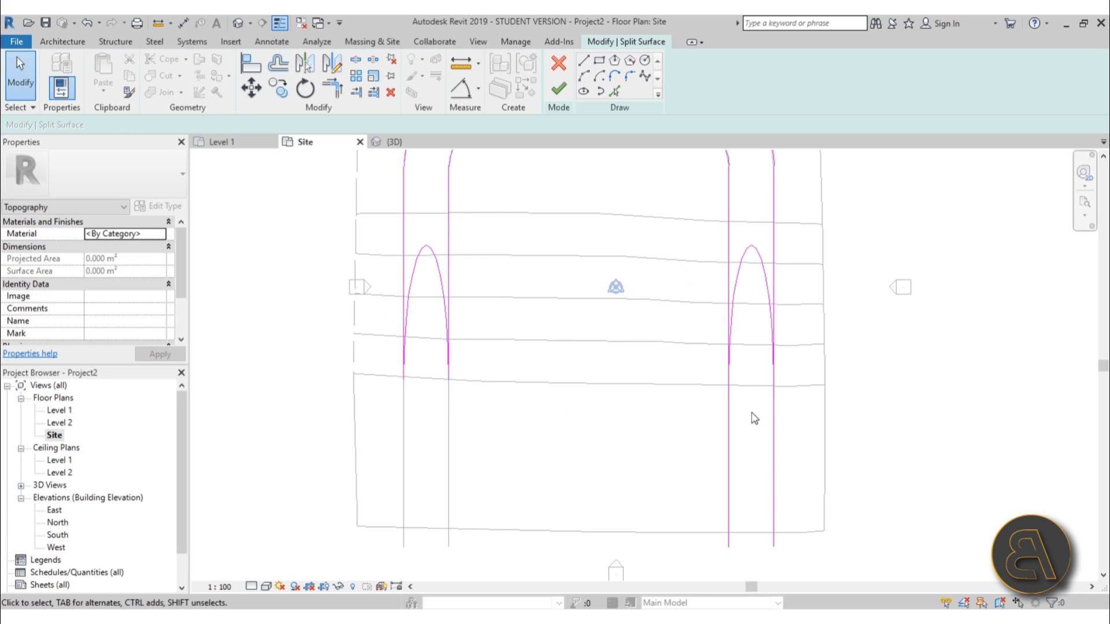
- Trim the copied right arch so it joins its leg line
{"action": "key", "text": "t"}
{"action": "key", "text": "r"}
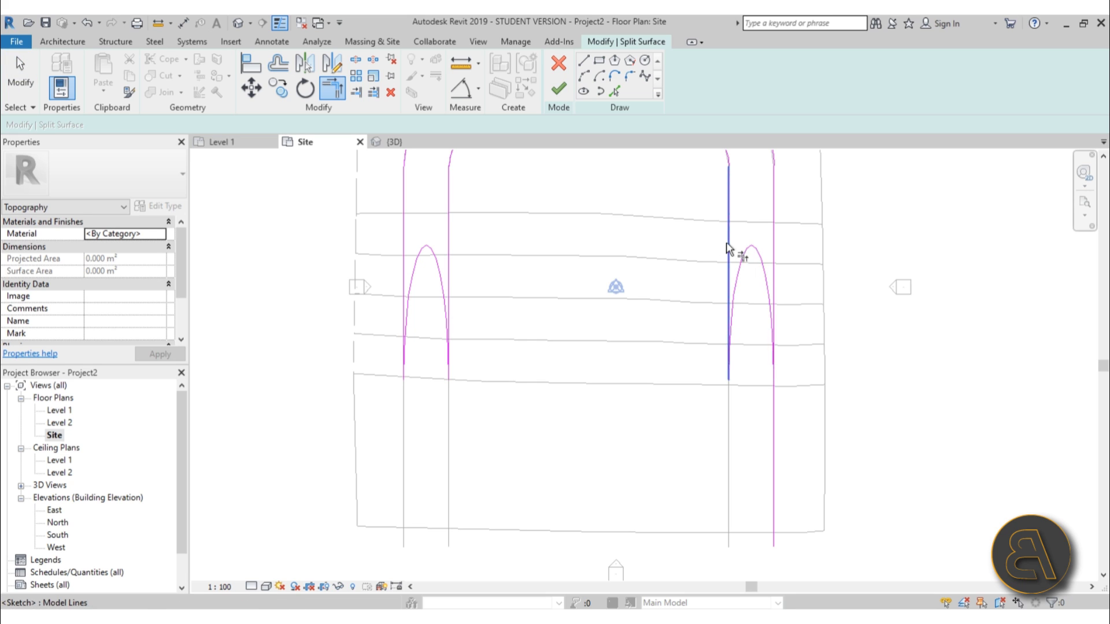
{"action": "left_click", "coordinate": [767, 268]}
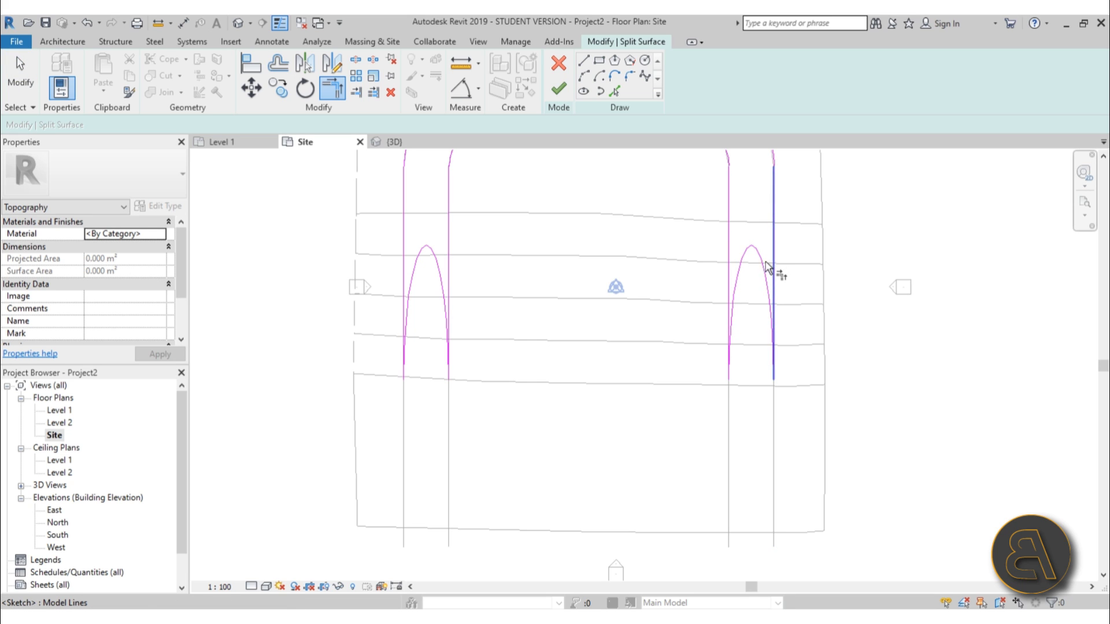
{"action": "left_click", "coordinate": [771, 270]}
{"action": "scroll", "coordinate": [804, 288], "scroll_direction": "down", "scroll_amount": 3}
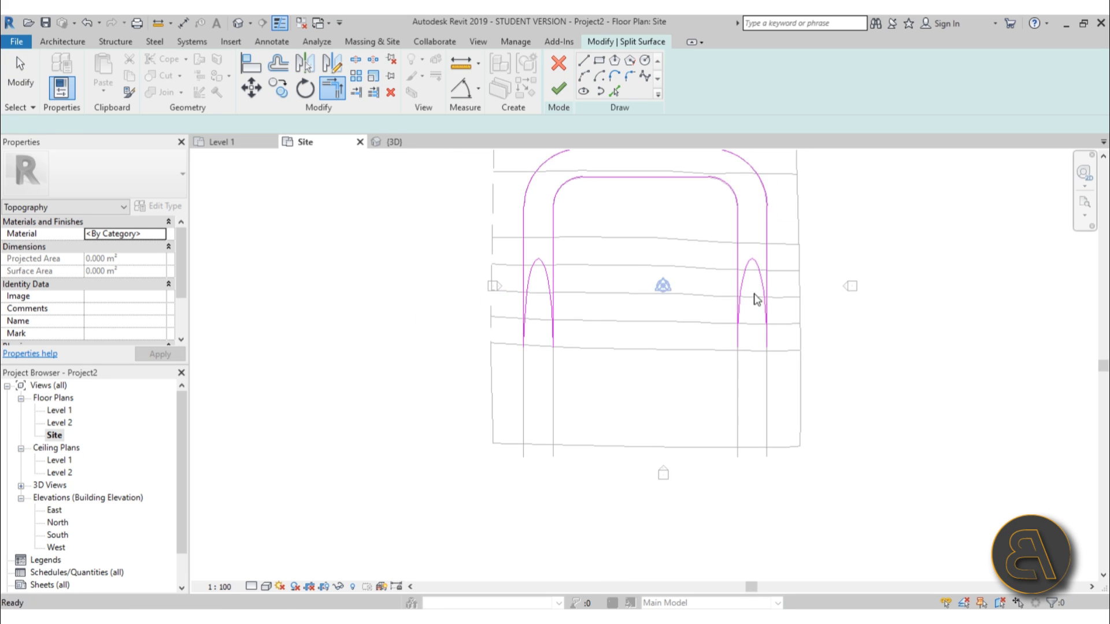
{"action": "key", "text": "Escape"}
{"action": "middle_click_drag", "start_coordinate": [699, 327], "coordinate": [636, 350]}
- Finish the split and inspect the new path subregion in the default 3D view
{"action": "left_click", "coordinate": [558, 89]}
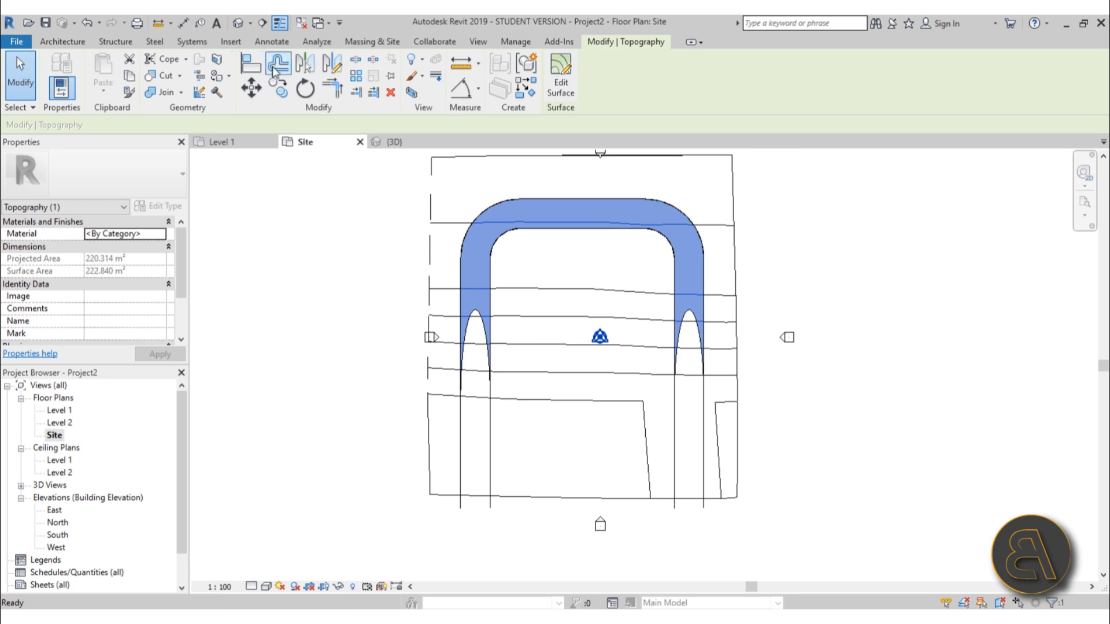
{"action": "left_click", "coordinate": [238, 23]}
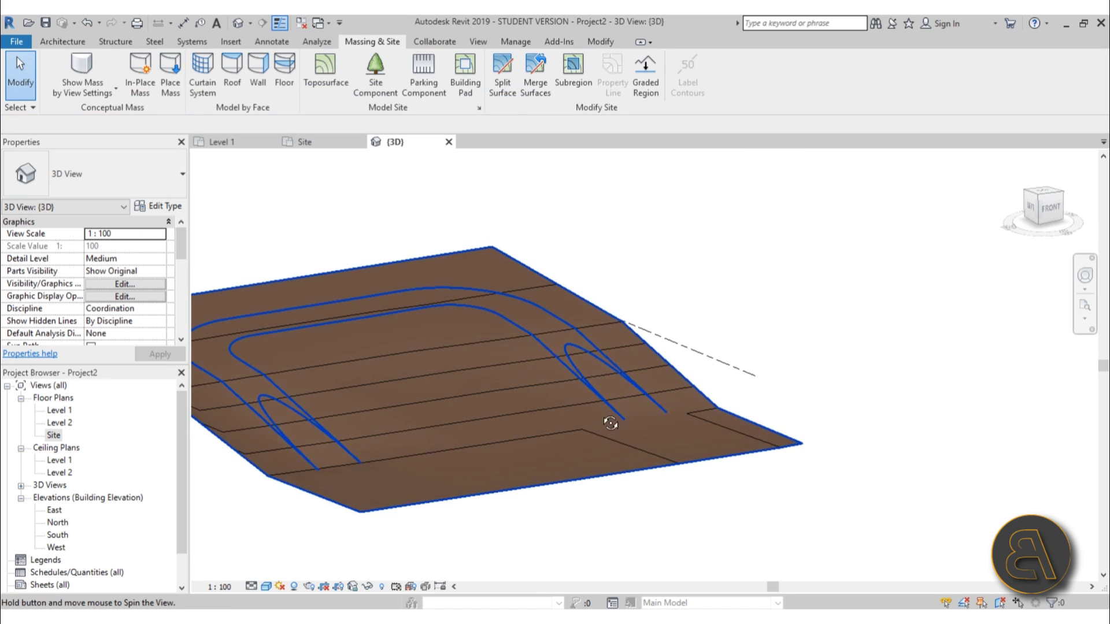
{"action": "left_click", "coordinate": [571, 333]}
{"action": "middle_click_drag", "start_coordinate": [657, 508], "coordinate": [705, 466], "text": "shift"}
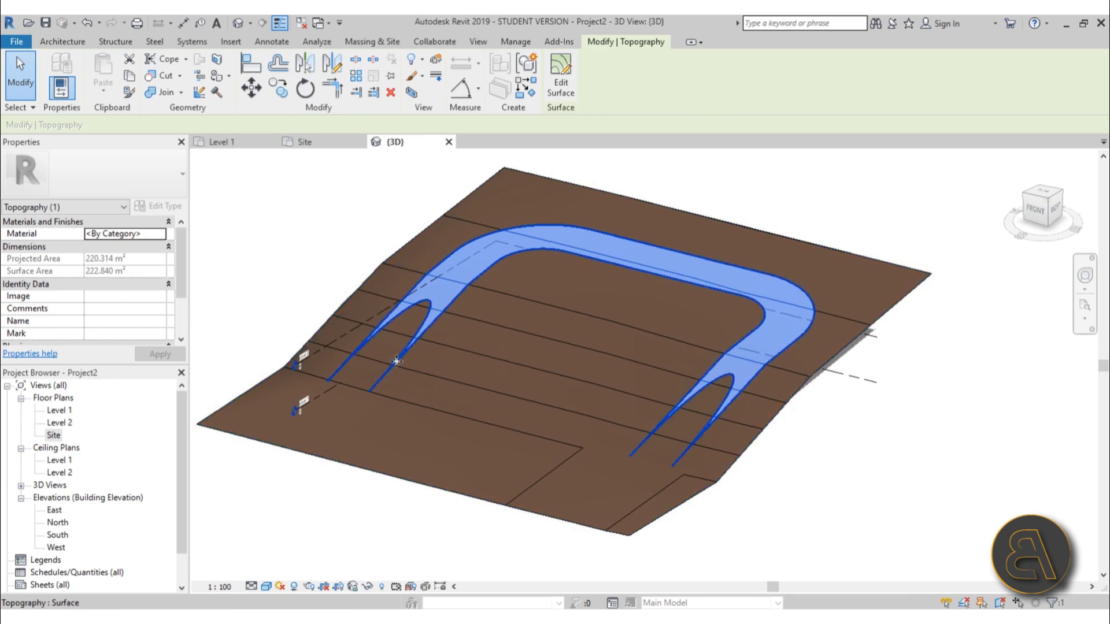
- On the Site plan, move the split path surface to the right with MV
{"action": "double_click", "coordinate": [54, 436]}
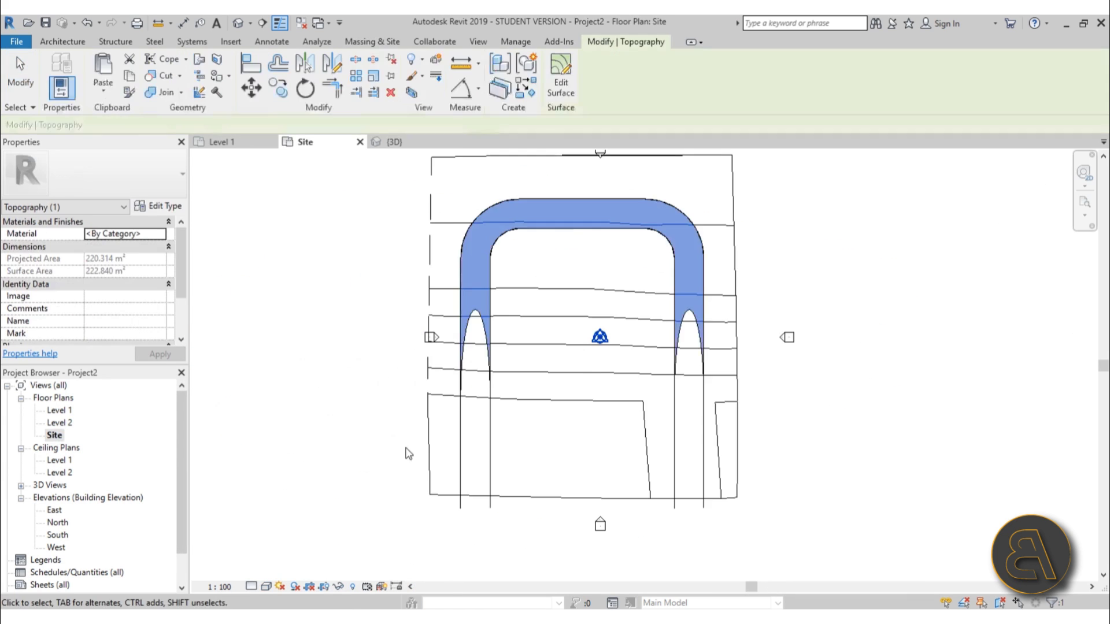
{"action": "scroll", "coordinate": [514, 359], "scroll_direction": "down", "scroll_amount": 3}
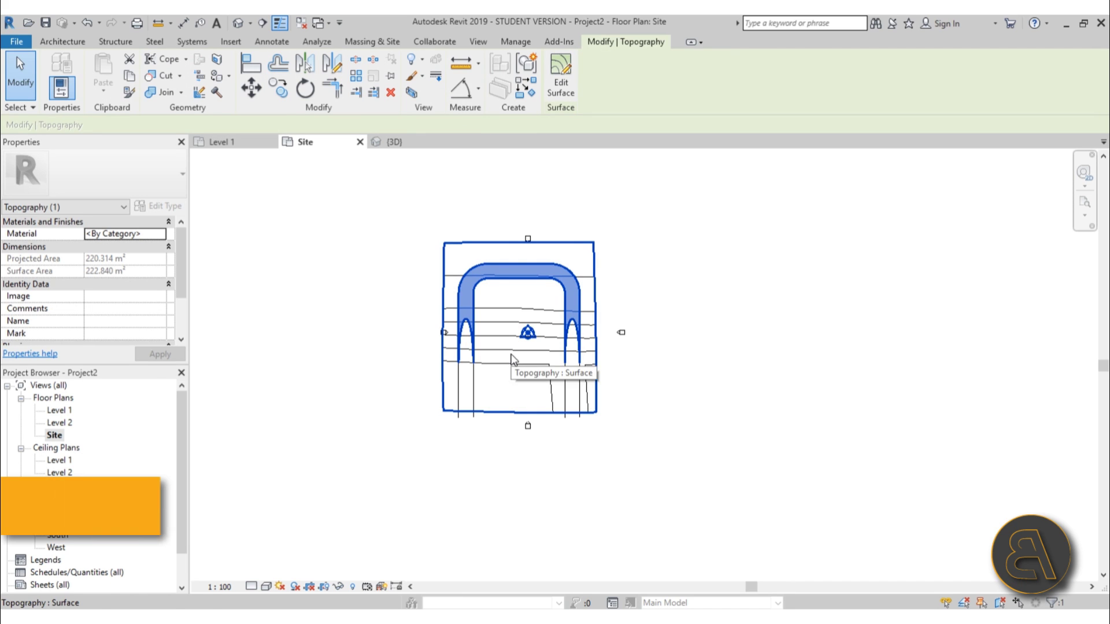
{"action": "key", "text": "m"}
{"action": "key", "text": "v"}
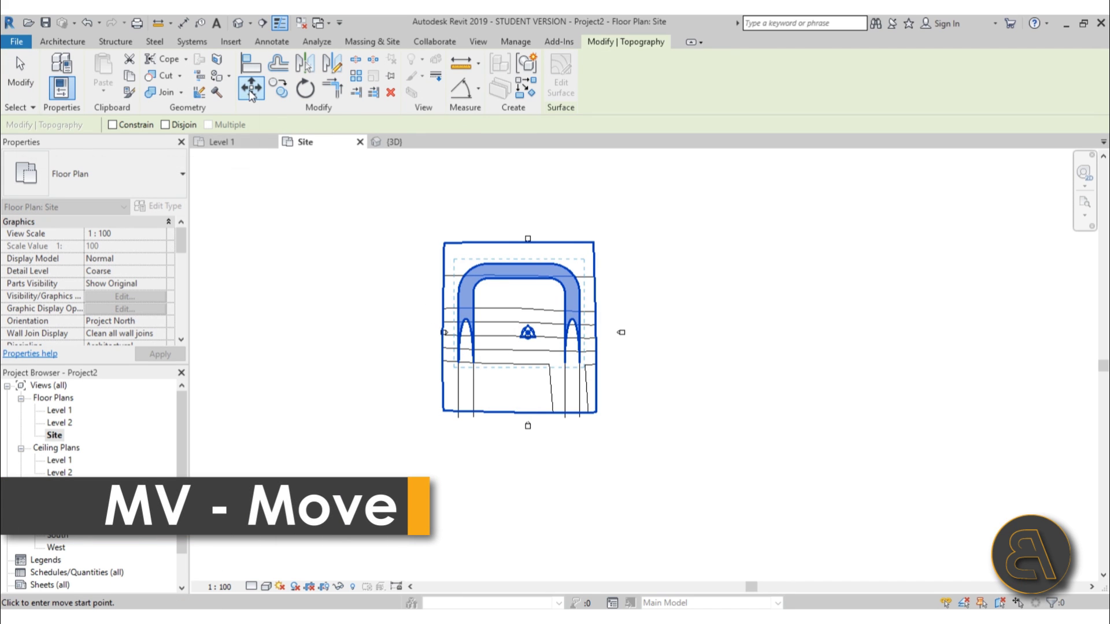
{"action": "left_click", "coordinate": [496, 441]}
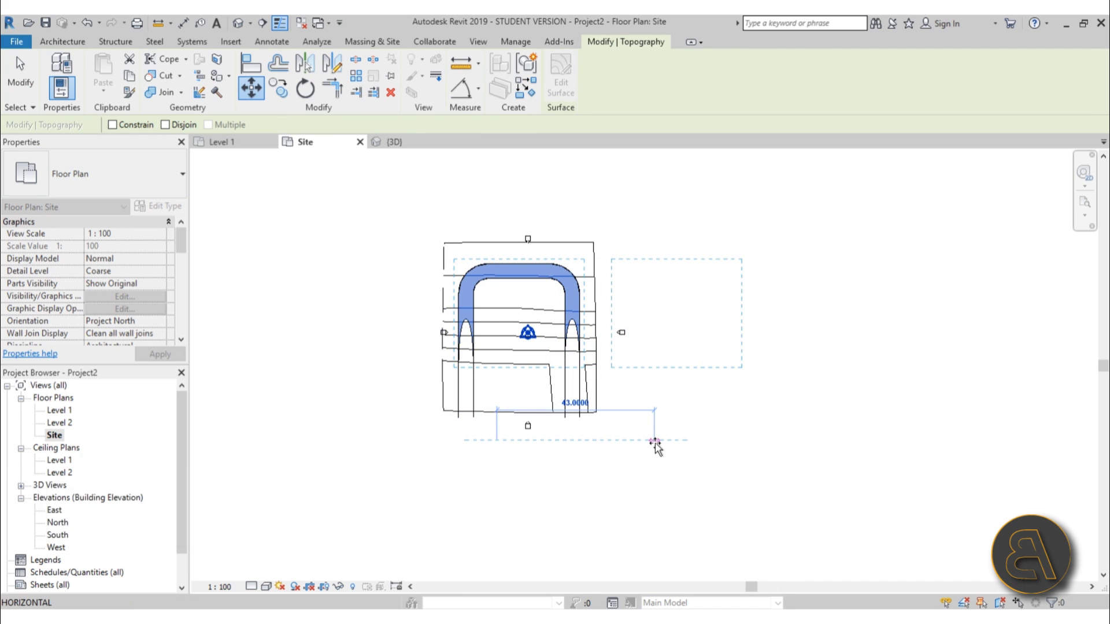
{"action": "left_click", "coordinate": [687, 442]}
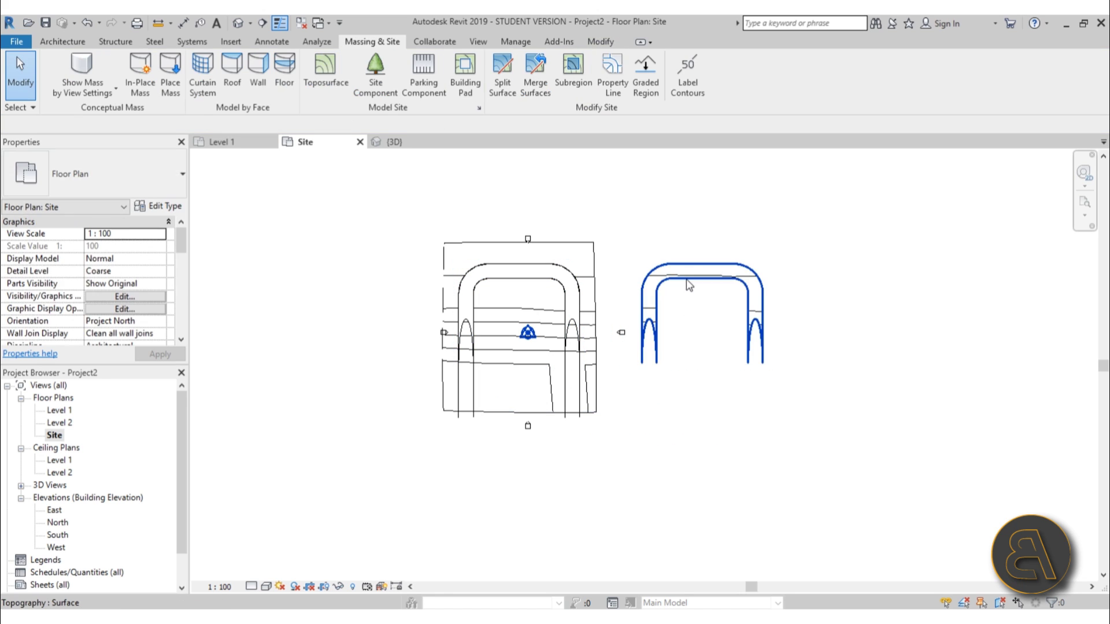
{"action": "key", "text": "Escape"}
- Orbit the 3D terrain to check the tunnel openings, then open the Level 1 plan
{"action": "left_click", "coordinate": [235, 26]}
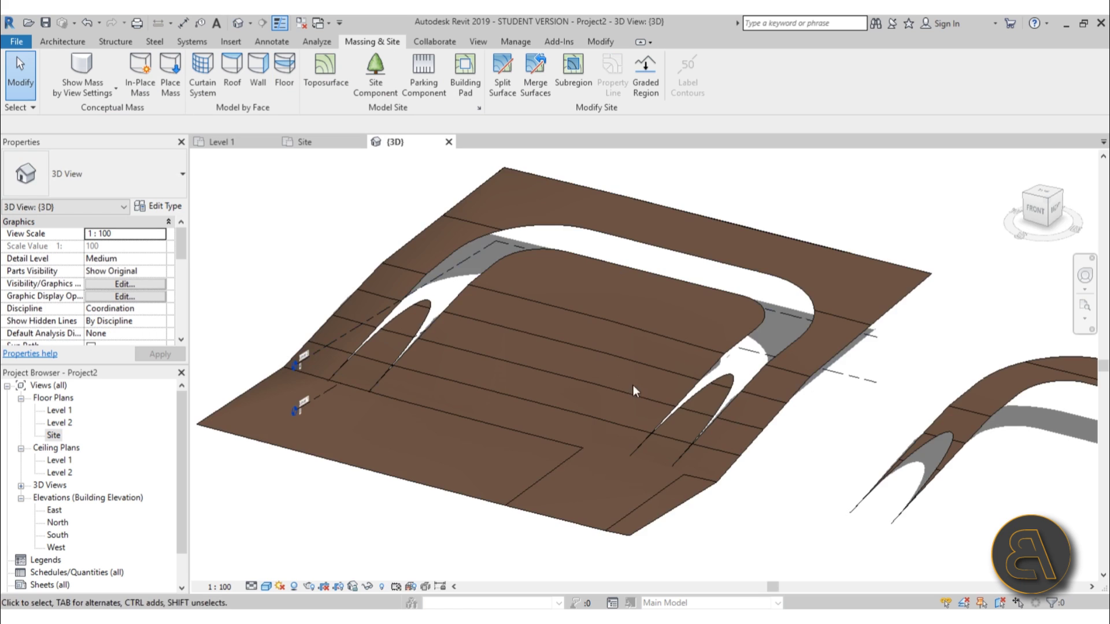
{"action": "middle_click_drag", "start_coordinate": [520, 347], "coordinate": [407, 282], "text": "shift"}
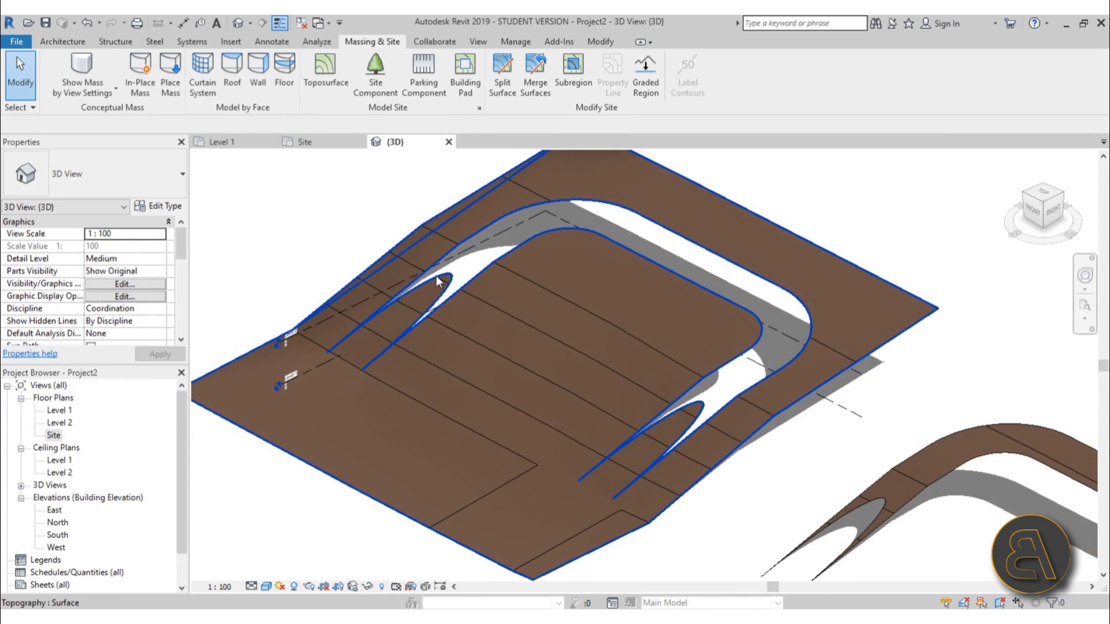
{"action": "double_click", "coordinate": [61, 410]}
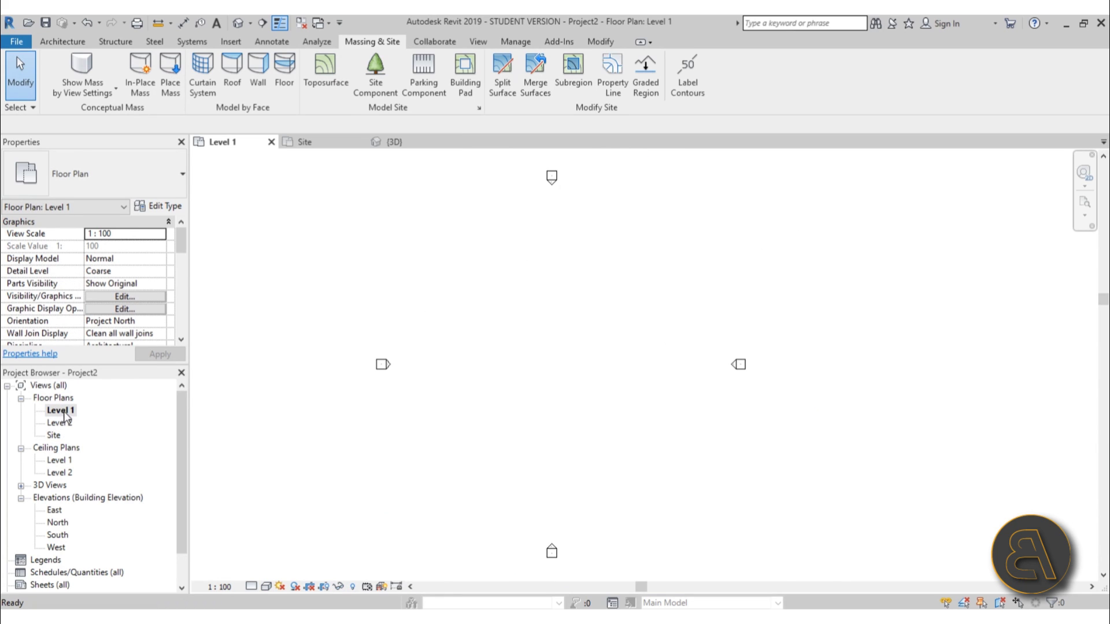
- On the Site plan, start a Building Pad using the outer and inner U chains as boundary
{"action": "double_click", "coordinate": [54, 435]}
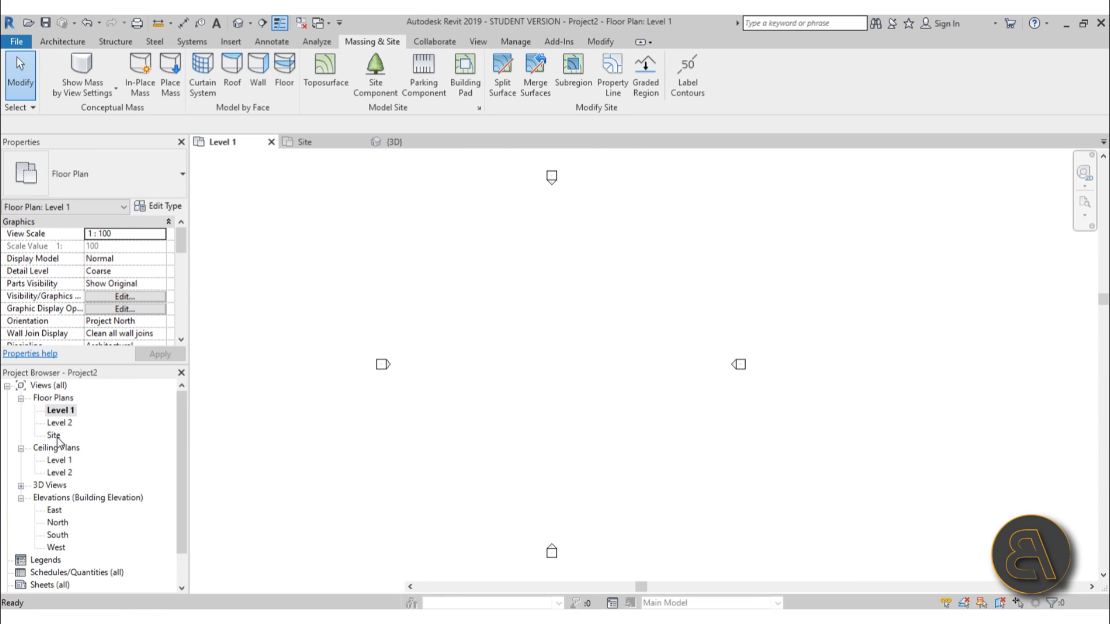
{"action": "scroll", "coordinate": [516, 325], "scroll_direction": "up", "scroll_amount": 2}
{"action": "middle_click_drag", "start_coordinate": [516, 325], "coordinate": [513, 329]}
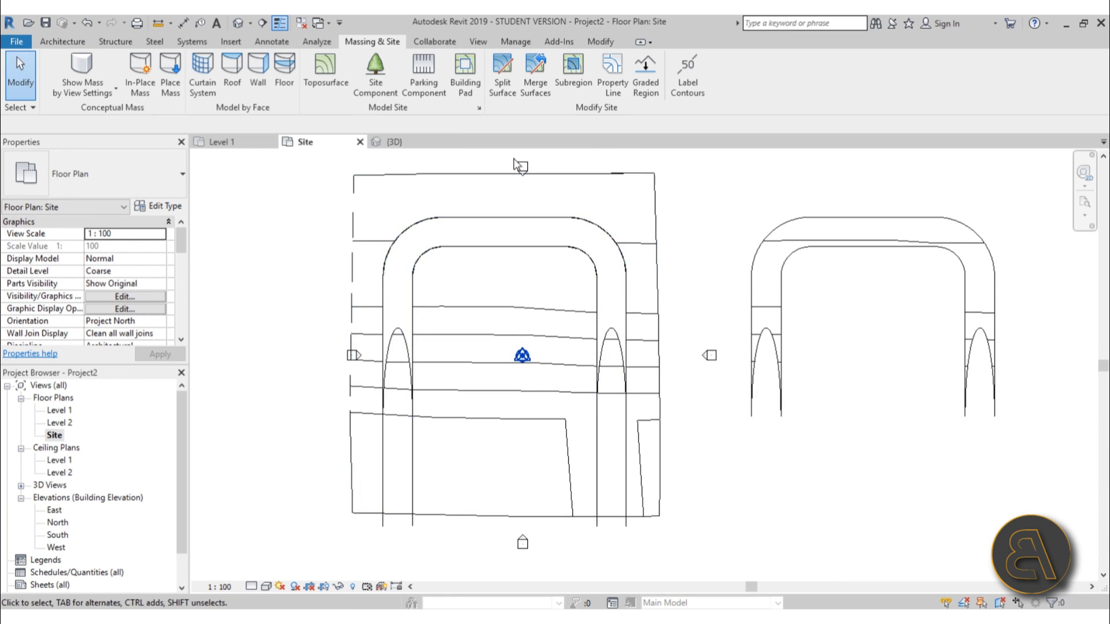
{"action": "left_click", "coordinate": [464, 98]}
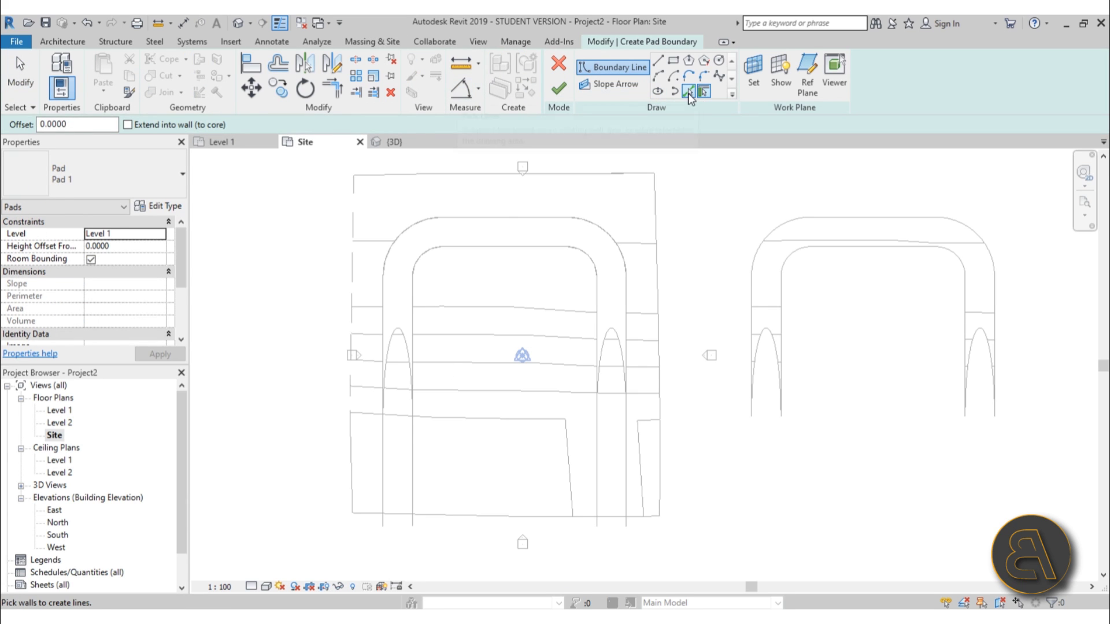
{"action": "key", "text": "Tab"}
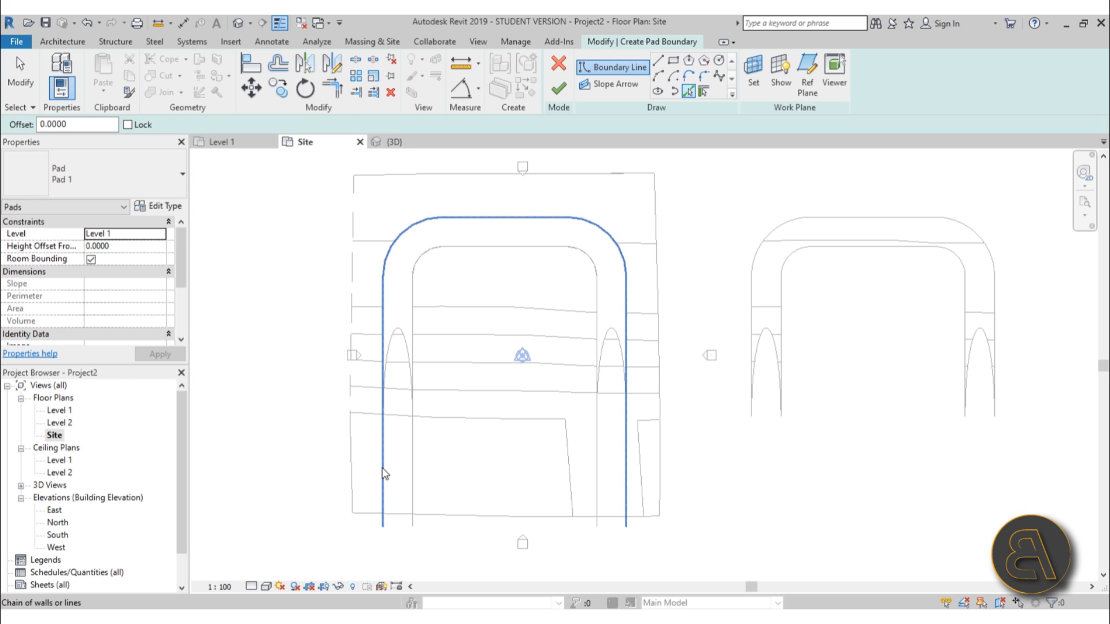
{"action": "key", "text": "Tab"}
{"action": "left_click", "coordinate": [386, 474]}
{"action": "key", "text": "Tab"}
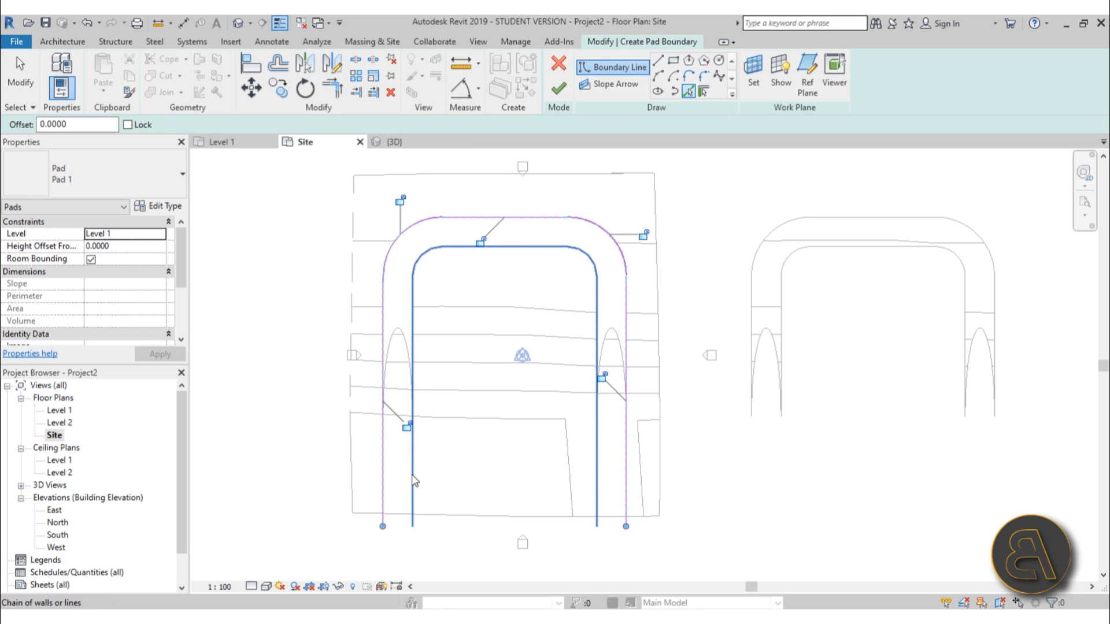
{"action": "left_click", "coordinate": [412, 477]}
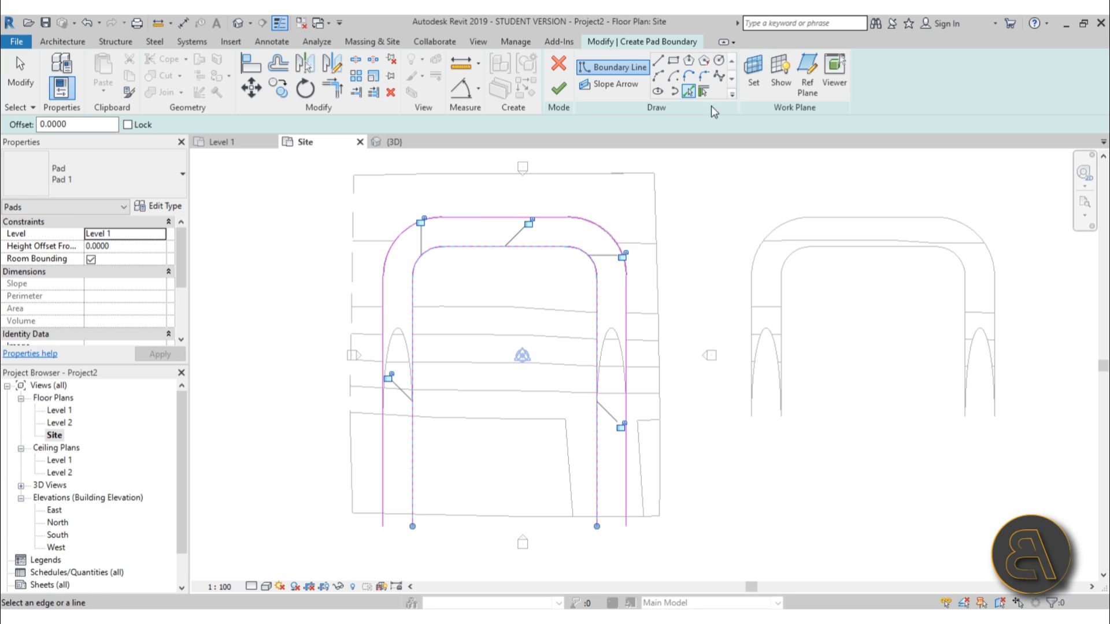
- Close both open ends of the pad outline with straight lines and try finishing
{"action": "left_click", "coordinate": [658, 60]}
{"action": "left_click", "coordinate": [382, 526]}
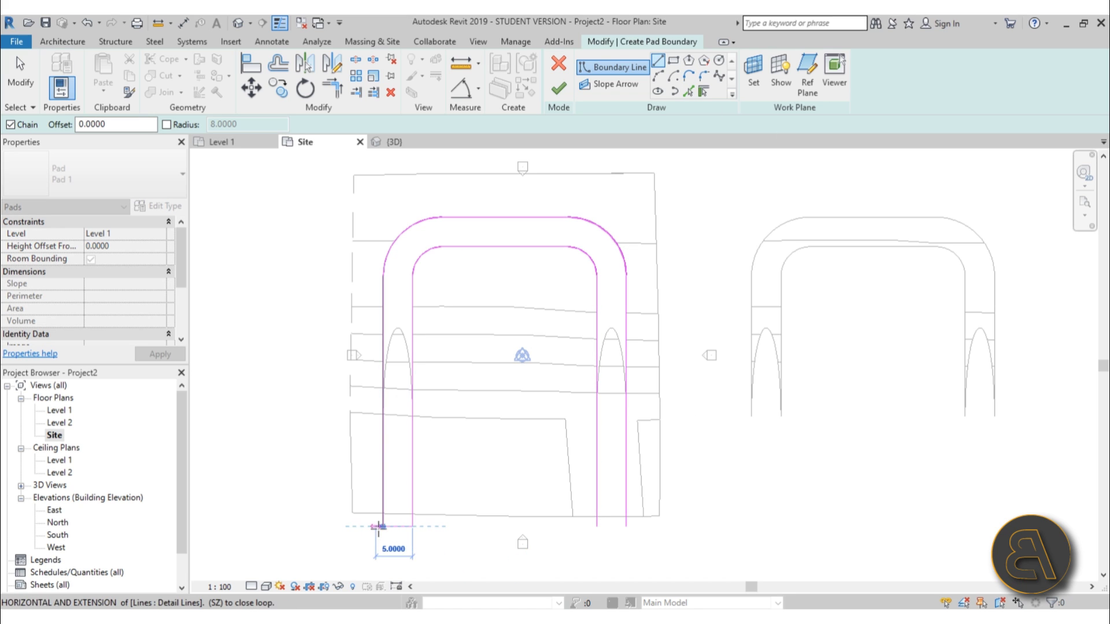
{"action": "left_click", "coordinate": [412, 526]}
{"action": "left_click", "coordinate": [597, 526]}
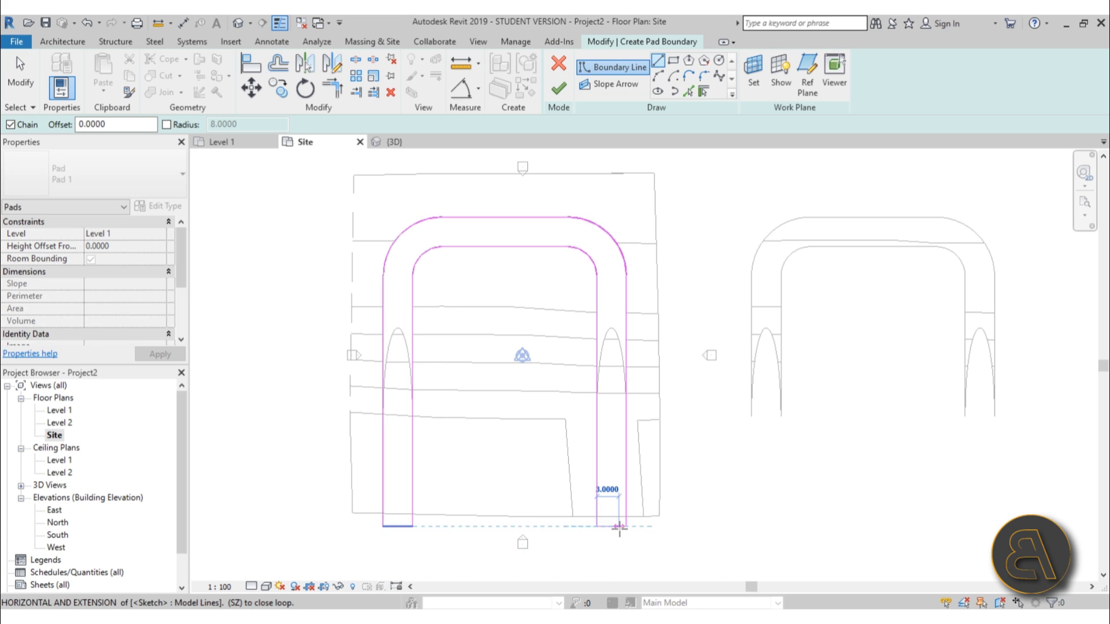
{"action": "left_click", "coordinate": [626, 526]}
{"action": "left_click", "coordinate": [557, 91]}
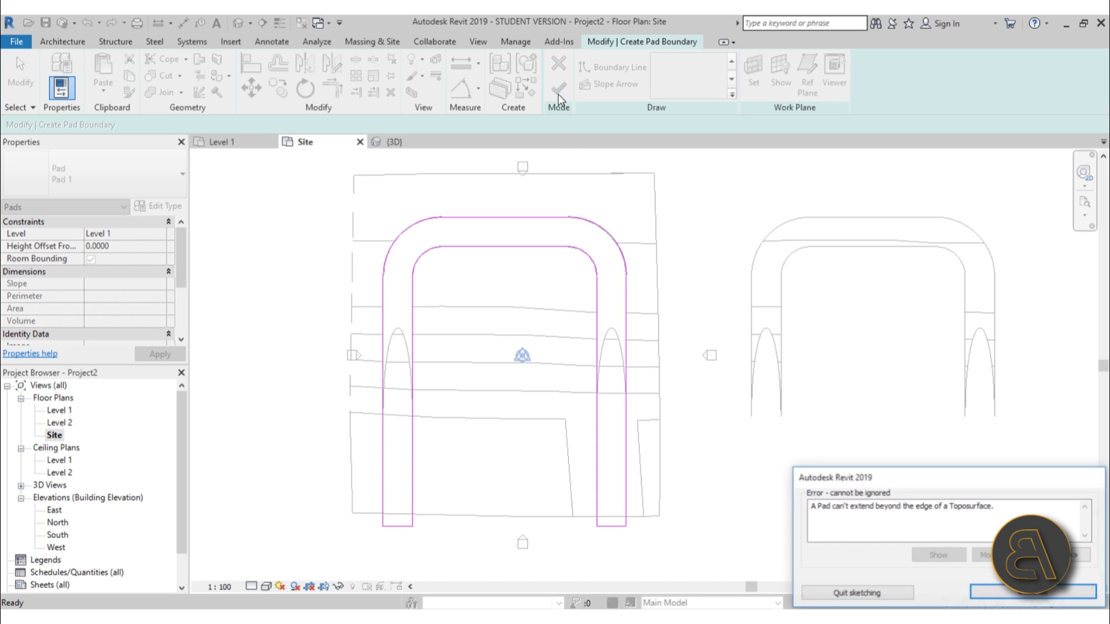
- Pull both end lines inside the terrain edge and finish Pad 1
{"action": "left_click", "coordinate": [988, 599]}
{"action": "scroll", "coordinate": [404, 532], "scroll_direction": "up", "scroll_amount": 3}
{"action": "left_click_drag", "start_coordinate": [379, 516], "coordinate": [380, 492]}
{"action": "left_click", "coordinate": [757, 515]}
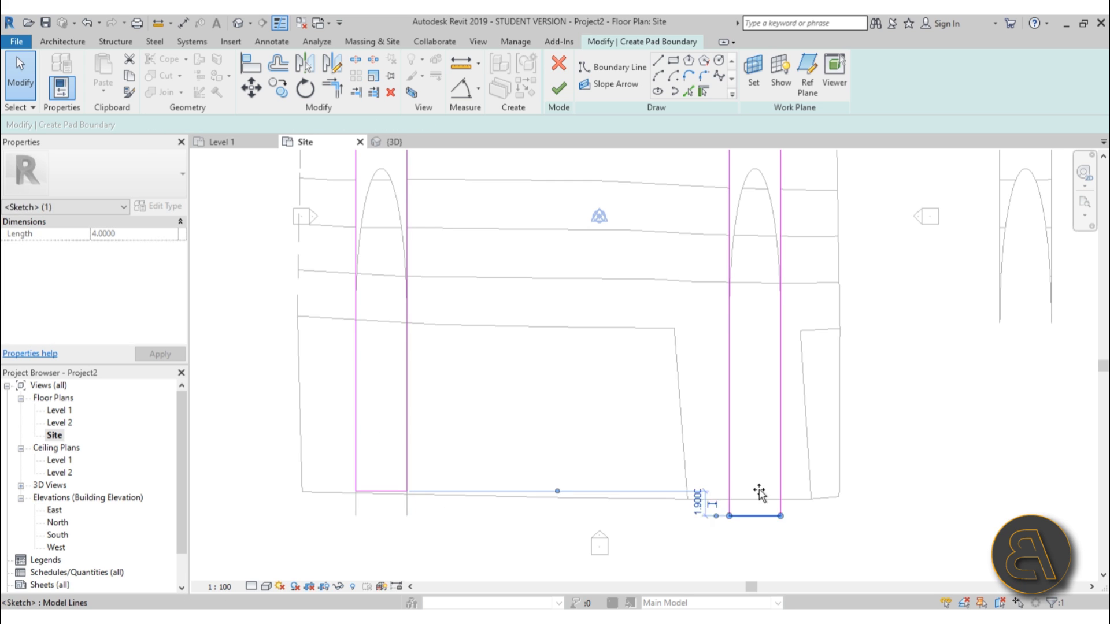
{"action": "left_click_drag", "start_coordinate": [757, 515], "coordinate": [758, 491]}
{"action": "left_click", "coordinate": [635, 501]}
{"action": "scroll", "coordinate": [636, 501], "scroll_direction": "down", "scroll_amount": 2}
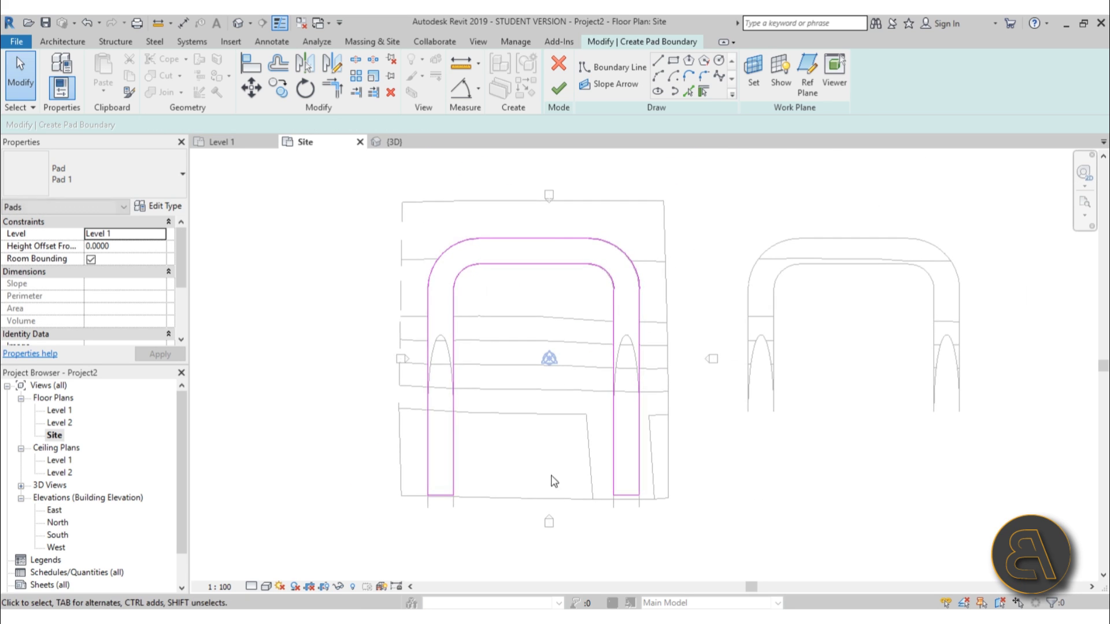
{"action": "left_click", "coordinate": [558, 88]}
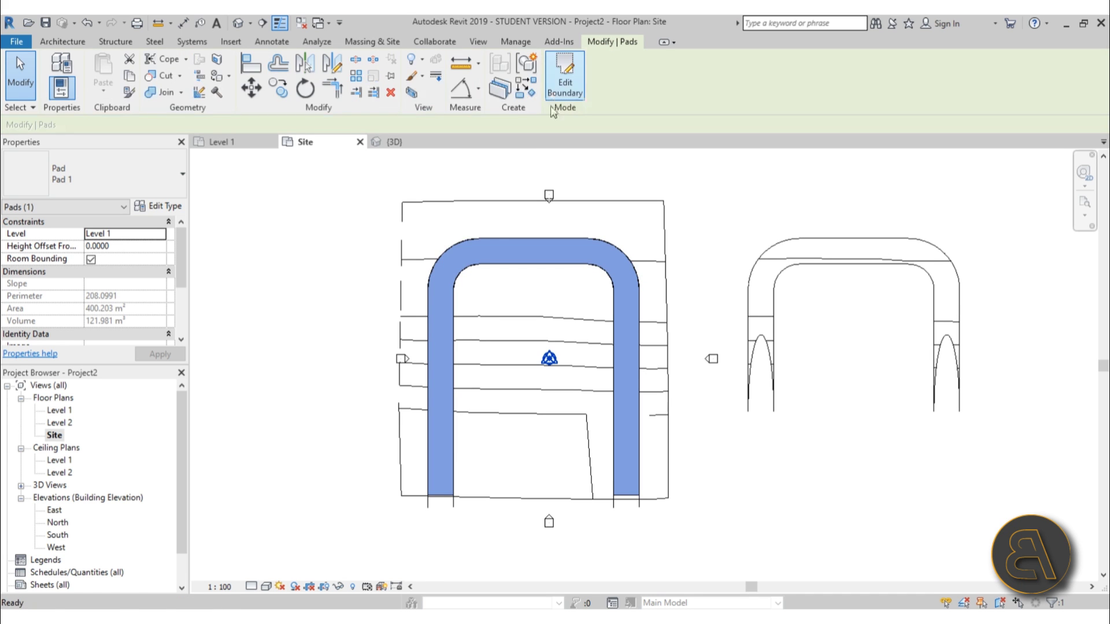
- Orbit the 3D view to inspect the sunken pad and tunnel surface, then return to the Site plan
{"action": "left_click", "coordinate": [395, 142]}
{"action": "middle_click_drag", "start_coordinate": [588, 329], "coordinate": [653, 558], "text": "shift"}
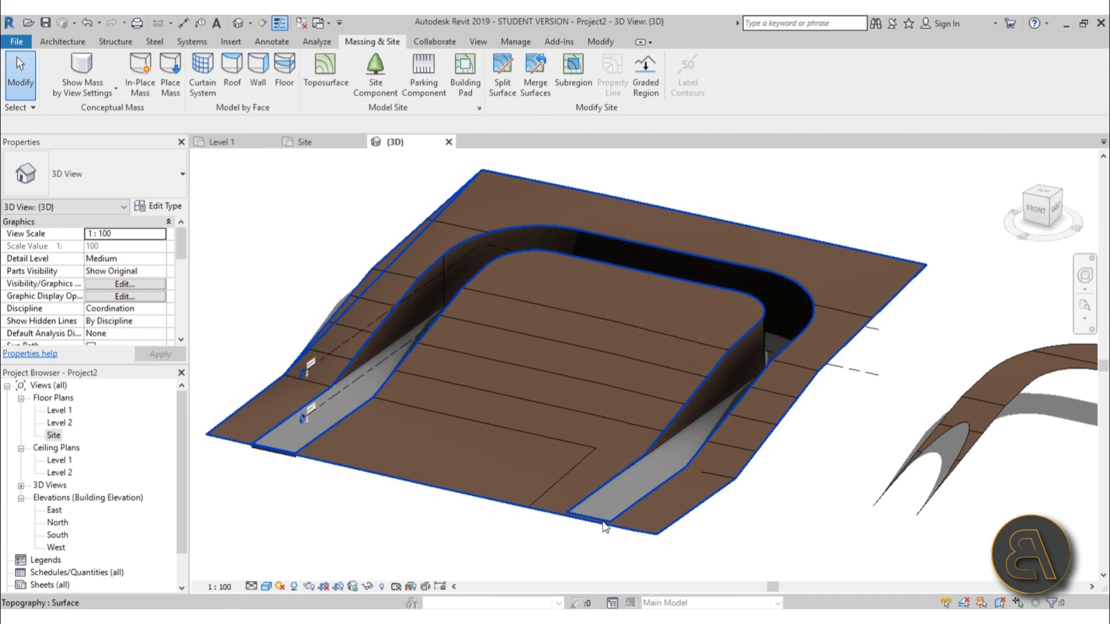
{"action": "middle_click_drag", "start_coordinate": [728, 387], "coordinate": [918, 349], "text": "shift"}
{"action": "scroll", "coordinate": [867, 329], "scroll_direction": "up", "scroll_amount": 3}
{"action": "left_click", "coordinate": [834, 299]}
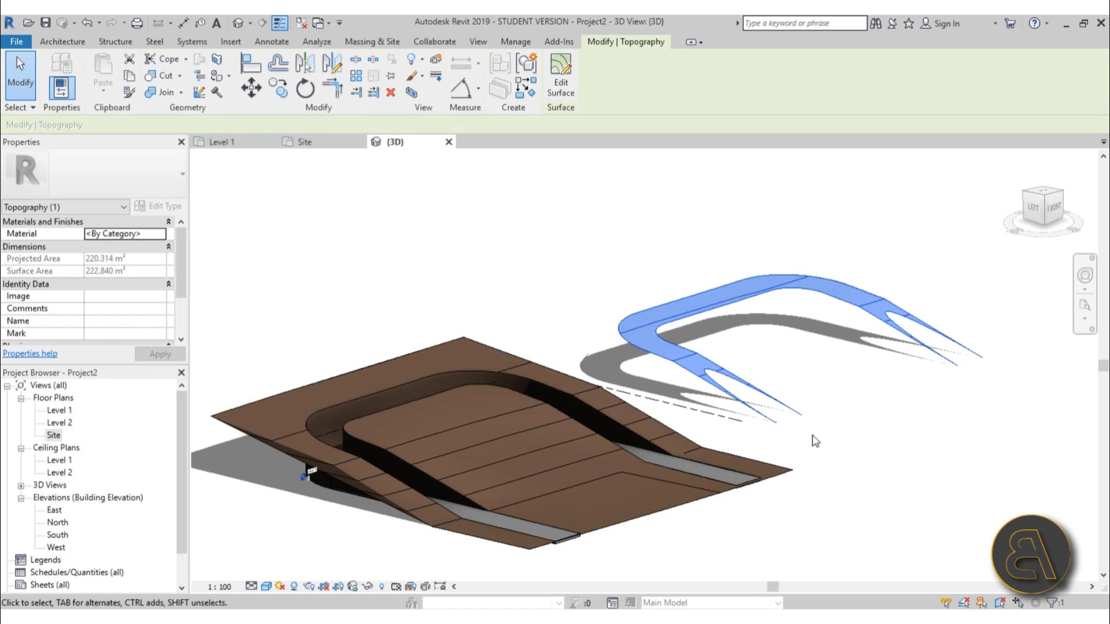
{"action": "middle_click_drag", "start_coordinate": [834, 443], "coordinate": [815, 429], "text": "shift"}
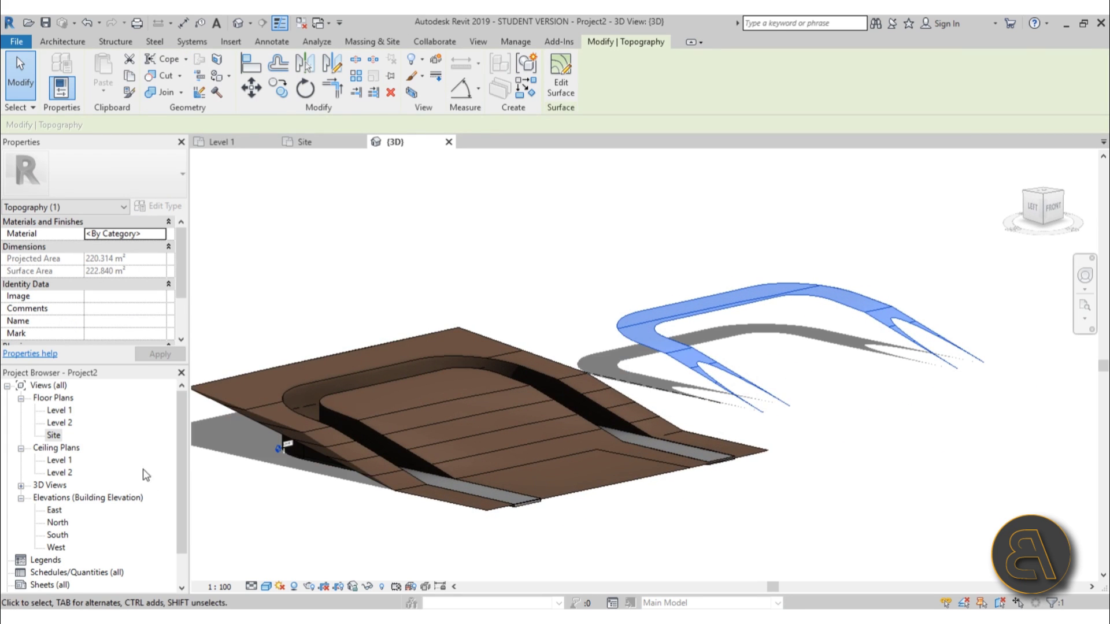
{"action": "double_click", "coordinate": [60, 411]}
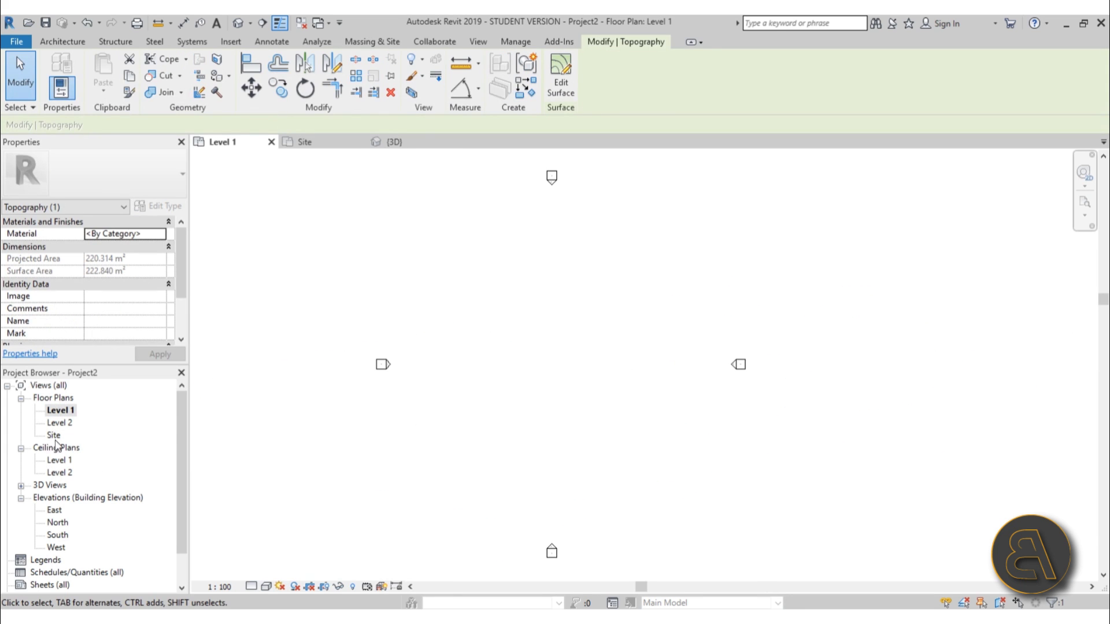
{"action": "double_click", "coordinate": [54, 435]}
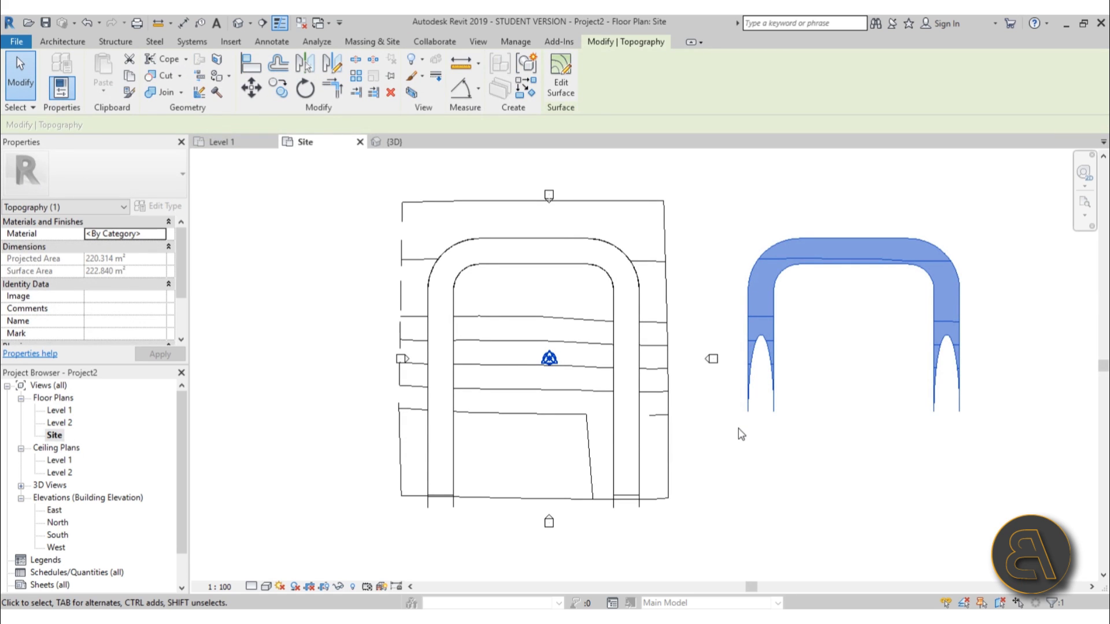
- Move the arched tunnel surface 50 left with MV and review the portals in 3D
{"action": "left_click", "coordinate": [888, 439]}
{"action": "left_click", "coordinate": [830, 293]}
{"action": "key", "text": "m"}
{"action": "key", "text": "v"}
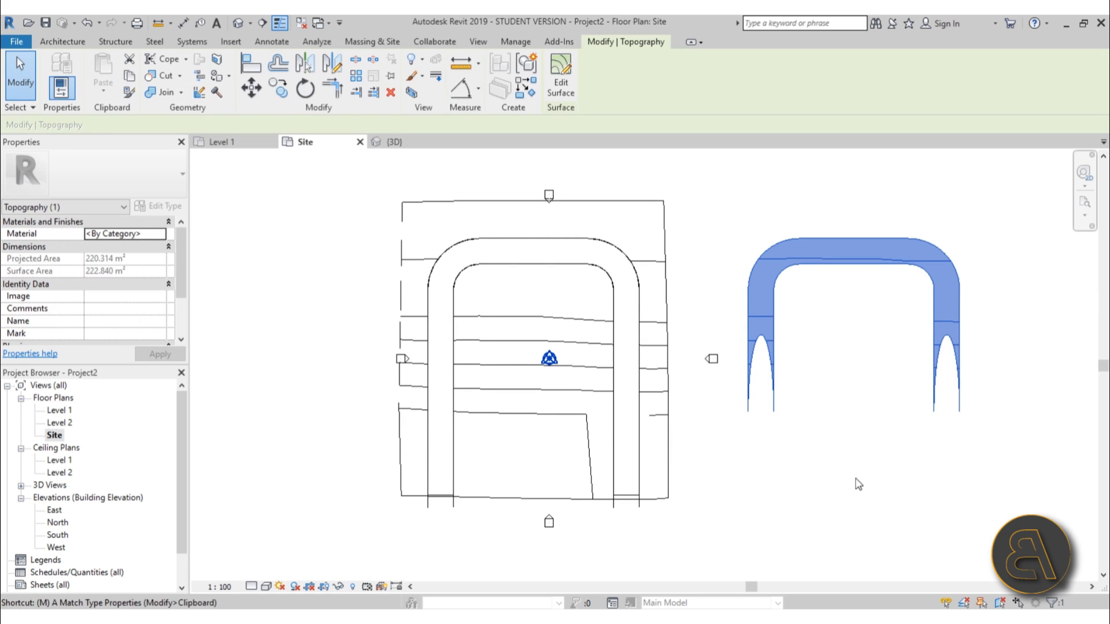
{"action": "type", "text": "5"}
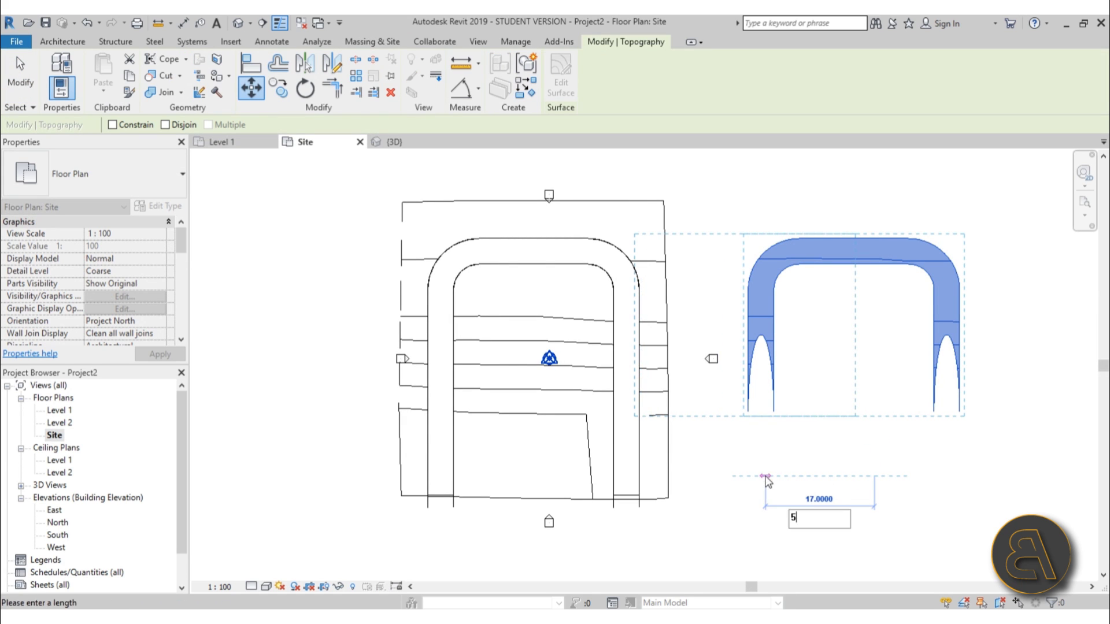
{"action": "type", "text": "0"}
{"action": "key", "text": "Return"}
{"action": "key", "text": "Escape"}
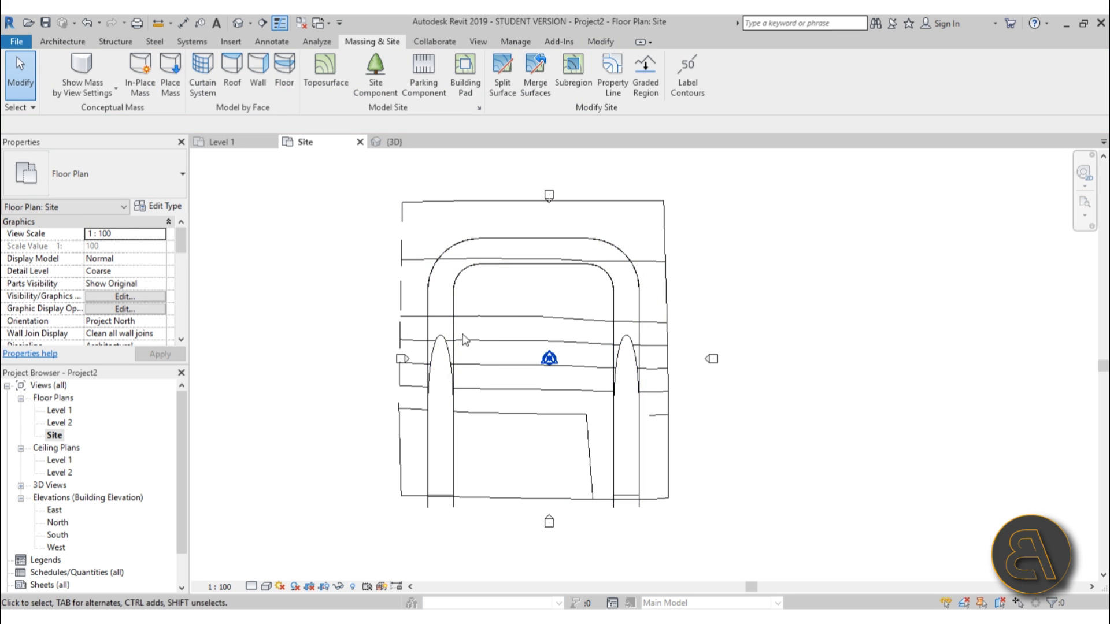
{"action": "left_click", "coordinate": [239, 27]}
{"action": "middle_click_drag", "start_coordinate": [613, 413], "coordinate": [389, 374], "text": "shift"}
- Assign the library Grass material to both the sloped terrain and the tunnel surface
{"action": "left_click", "coordinate": [603, 449]}
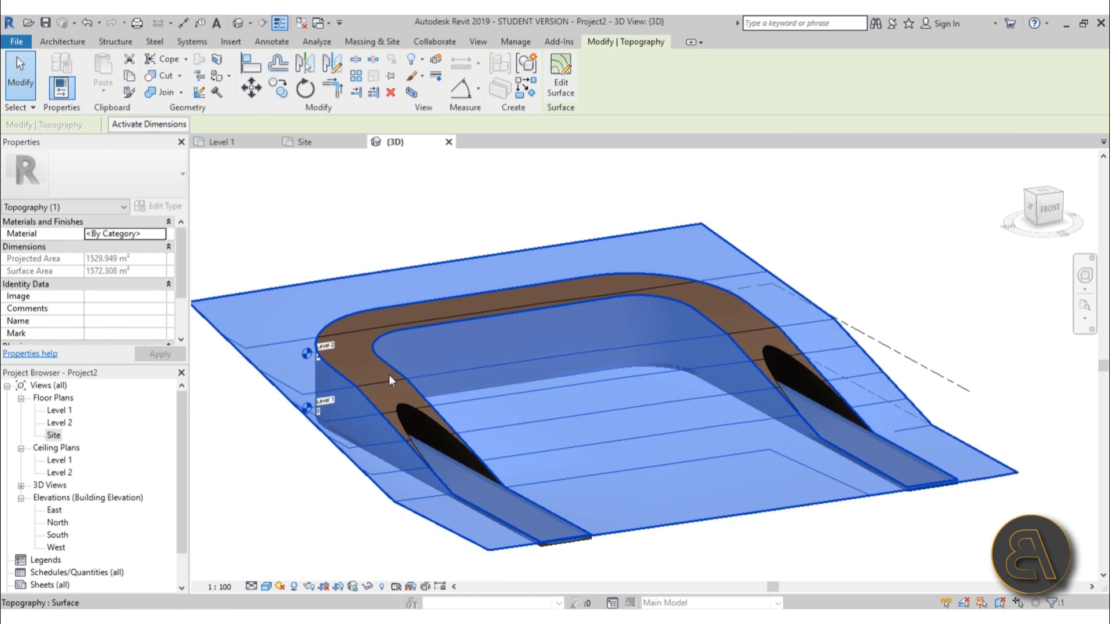
{"action": "left_click", "coordinate": [400, 408], "text": "ctrl"}
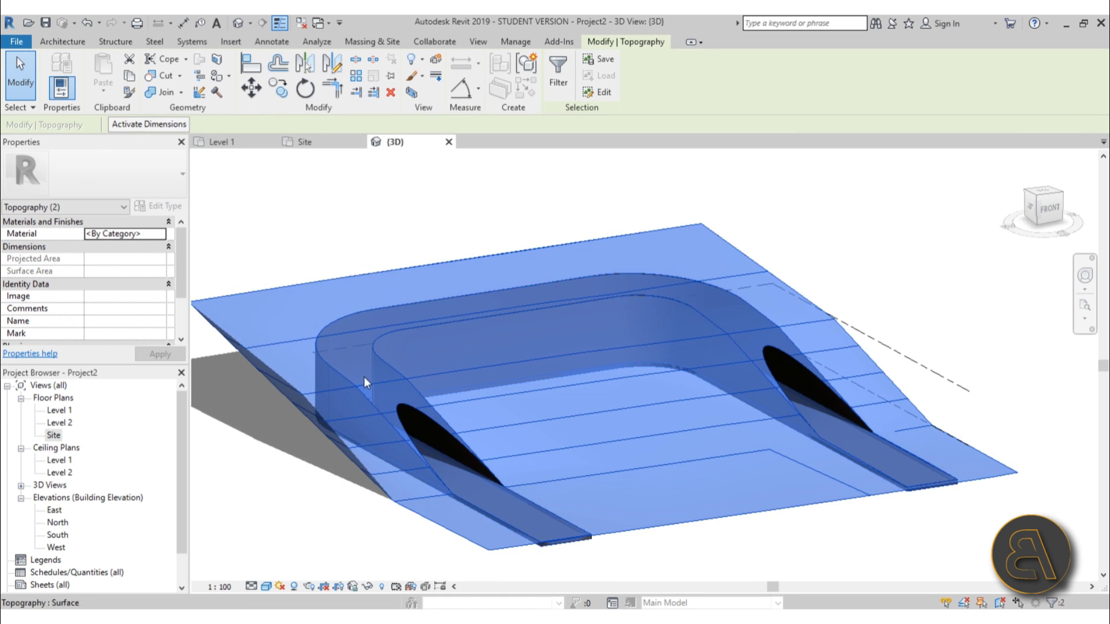
{"action": "left_click", "coordinate": [162, 234]}
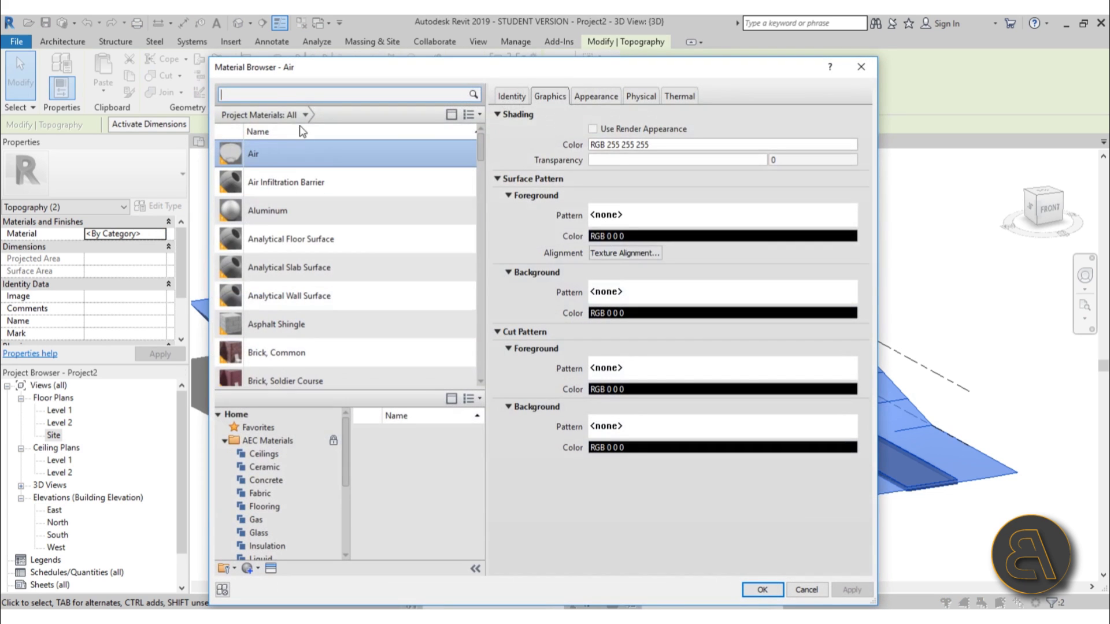
{"action": "left_click", "coordinate": [283, 95]}
{"action": "type", "text": "gras"}
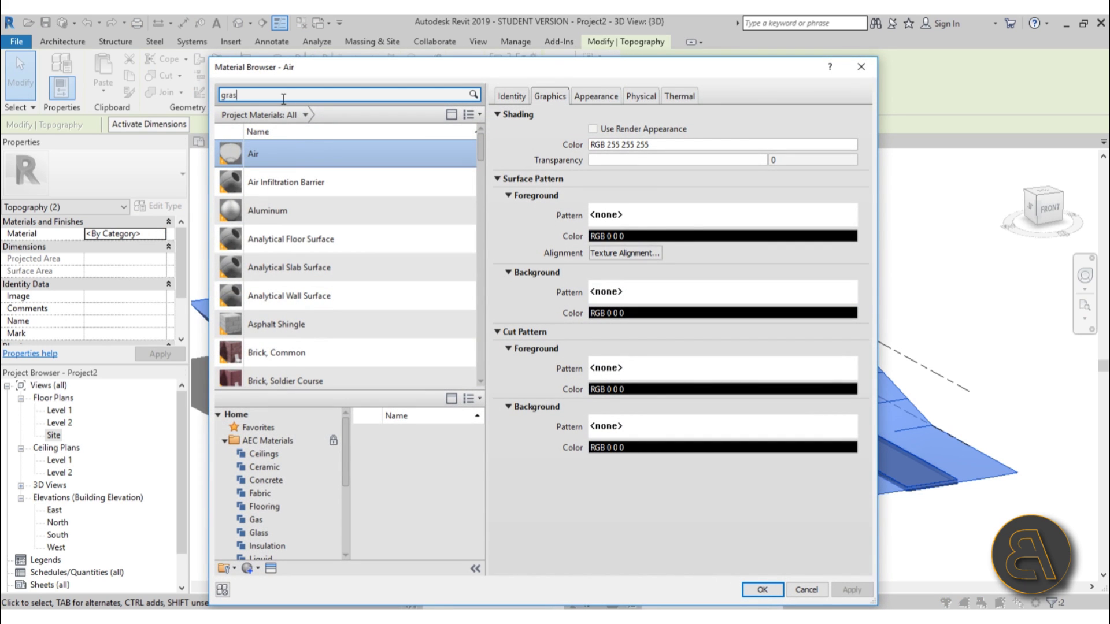
{"action": "type", "text": "s"}
{"action": "left_click", "coordinate": [462, 437]}
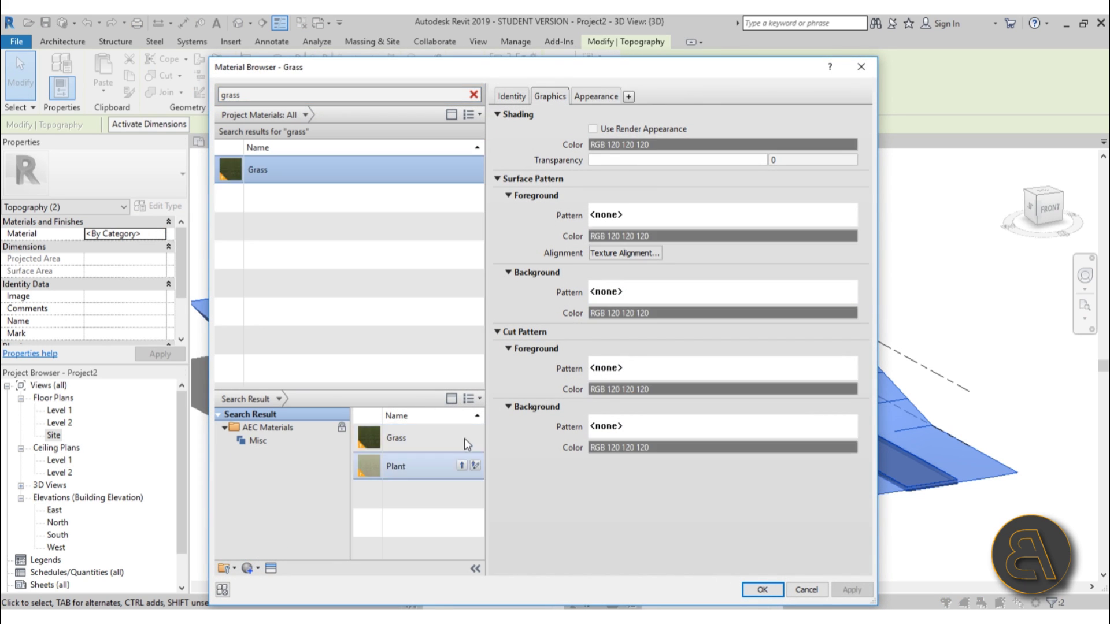
{"action": "left_click", "coordinate": [763, 589]}
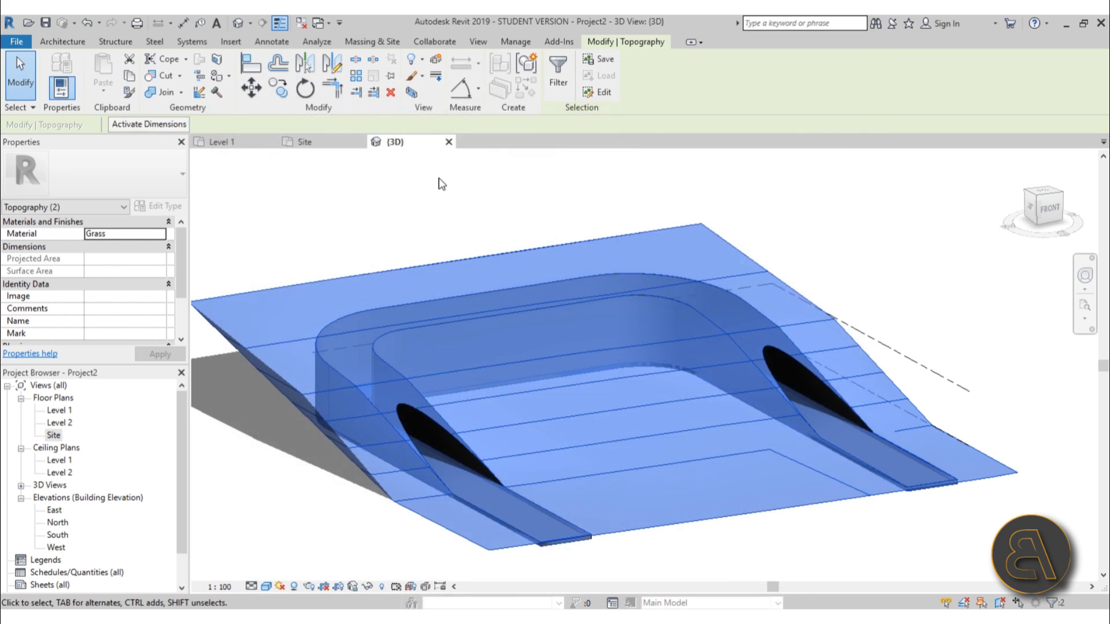
{"action": "left_click", "coordinate": [441, 182]}
- Switch the 3D view to the Realistic visual style and orbit around the sloped grass terrain
{"action": "left_click", "coordinate": [266, 587]}
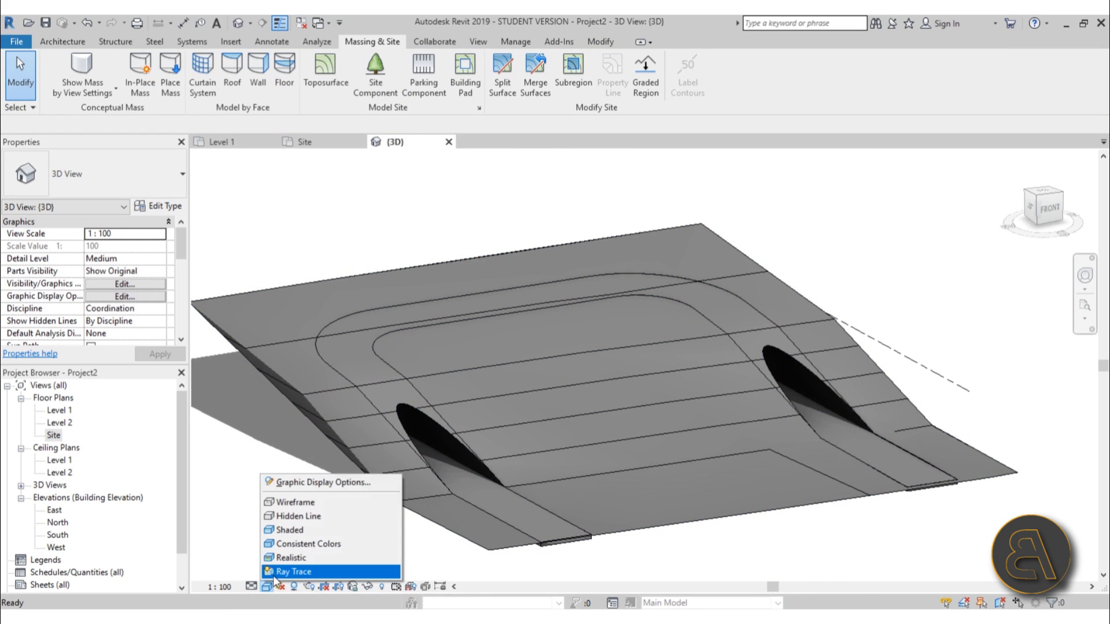
{"action": "left_click", "coordinate": [286, 558]}
{"action": "middle_click_drag", "start_coordinate": [741, 551], "coordinate": [736, 529], "text": "shift"}
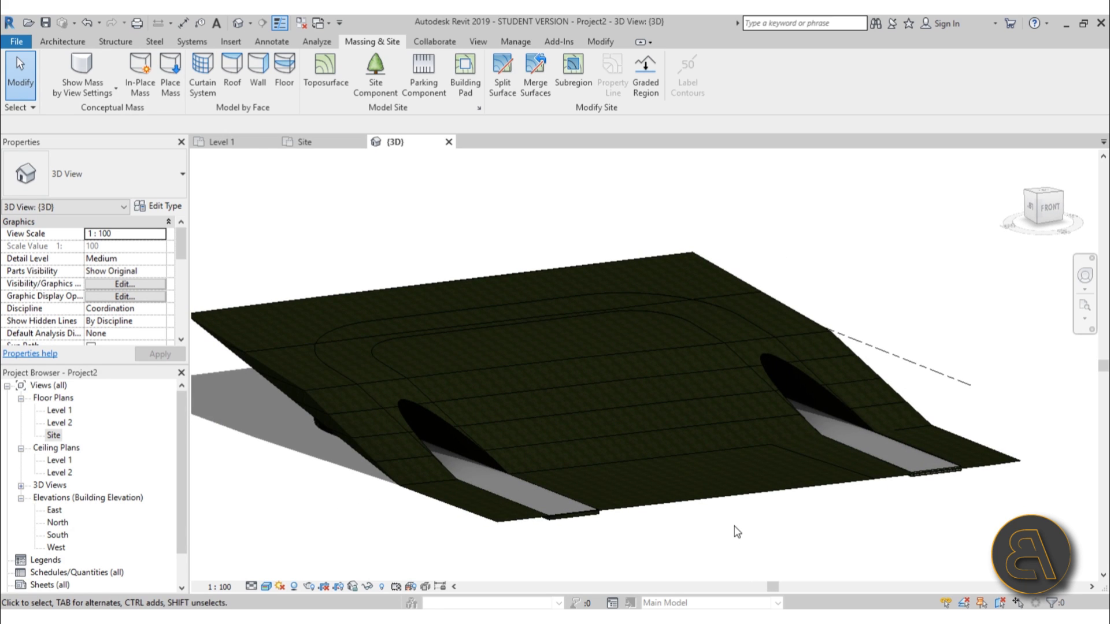
{"action": "left_click", "coordinate": [63, 42]}
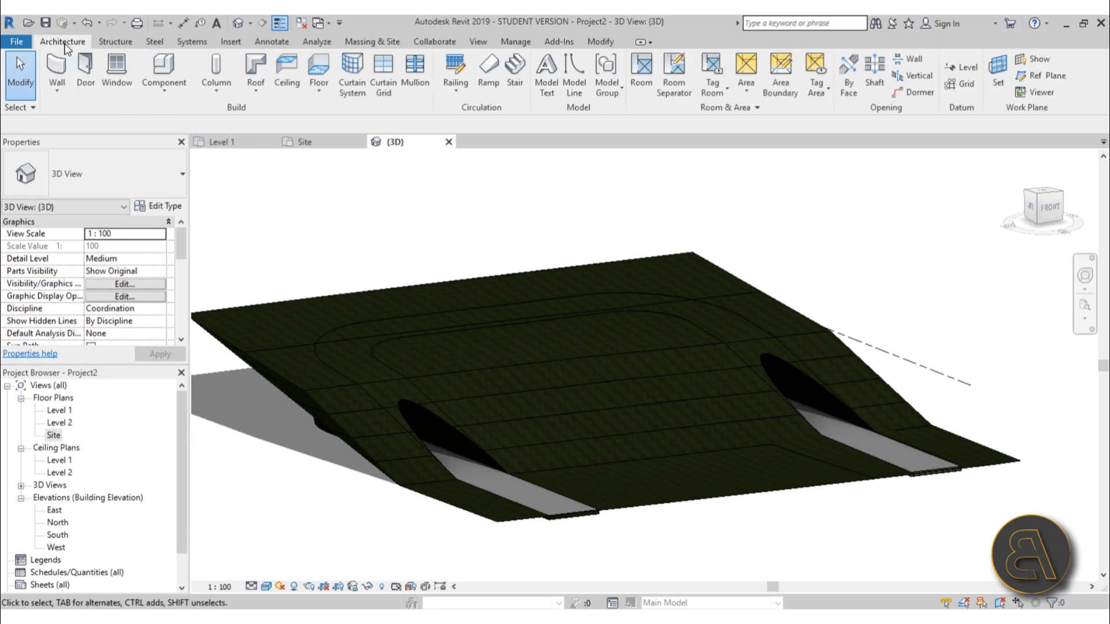
- Create an in-place Generic Models family named Generic Models 1 and start a sweep
{"action": "left_click", "coordinate": [178, 92]}
{"action": "left_click", "coordinate": [154, 149]}
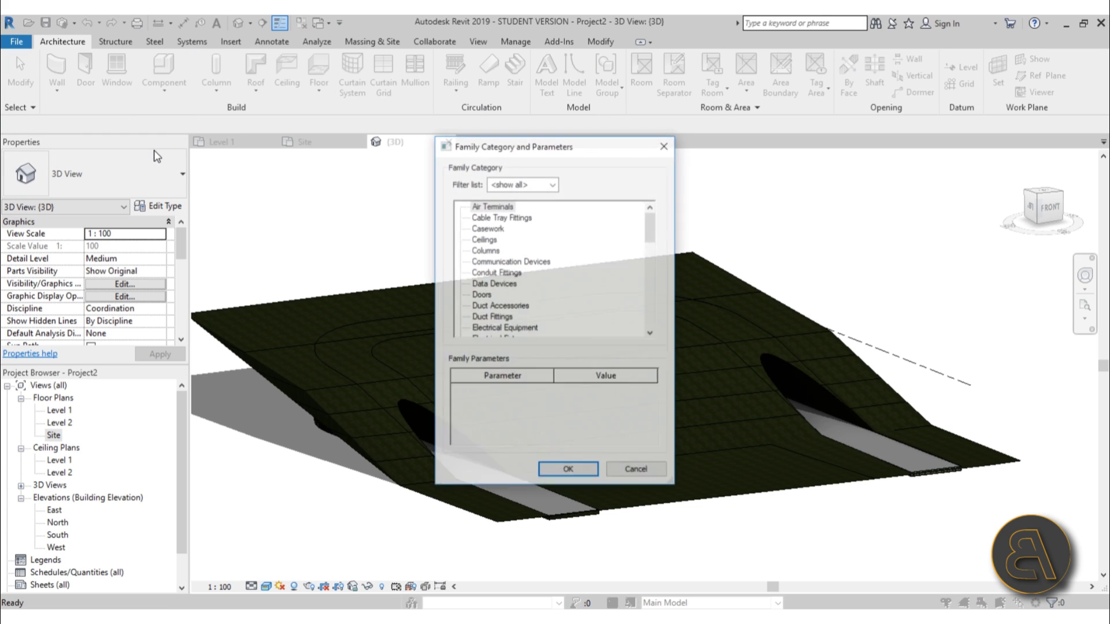
{"action": "left_click_drag", "start_coordinate": [655, 223], "coordinate": [651, 256]}
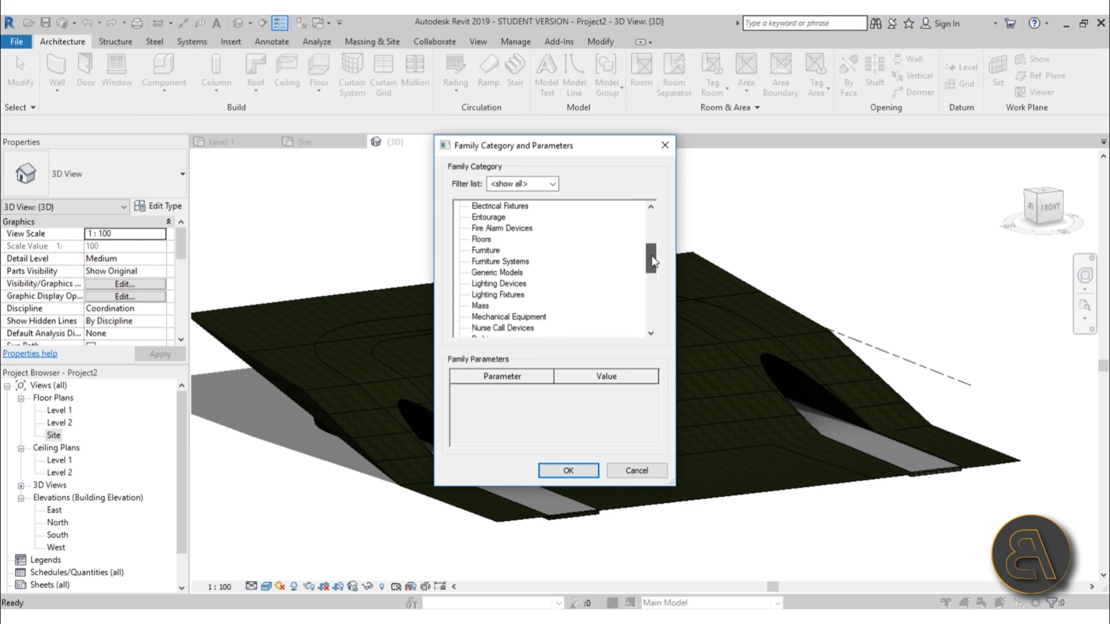
{"action": "left_click", "coordinate": [502, 272]}
{"action": "left_click", "coordinate": [568, 469]}
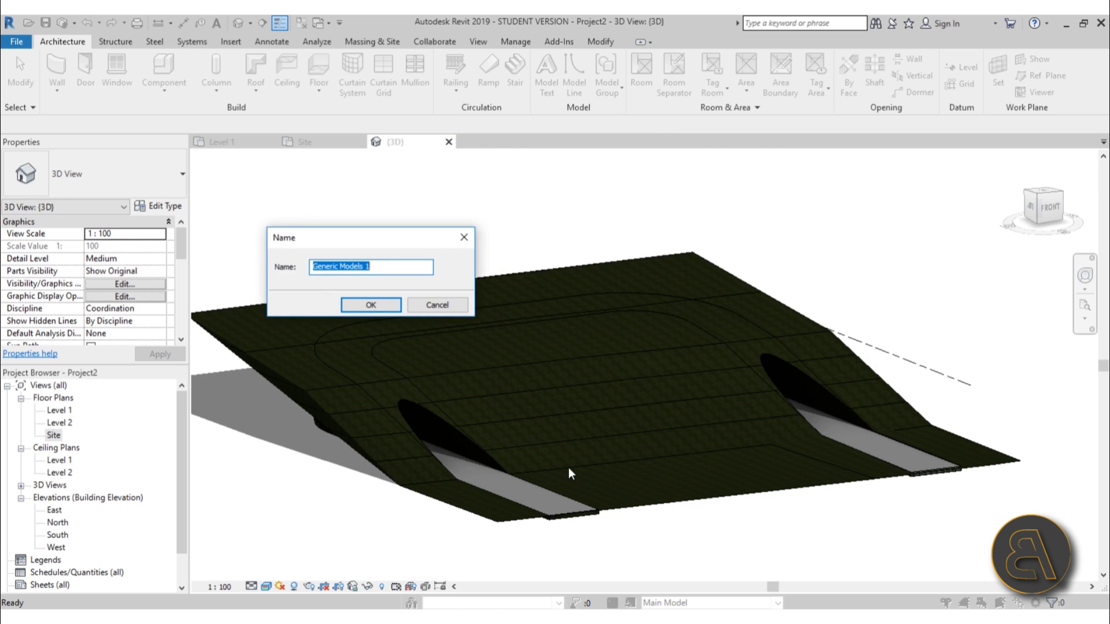
{"action": "left_click", "coordinate": [370, 304]}
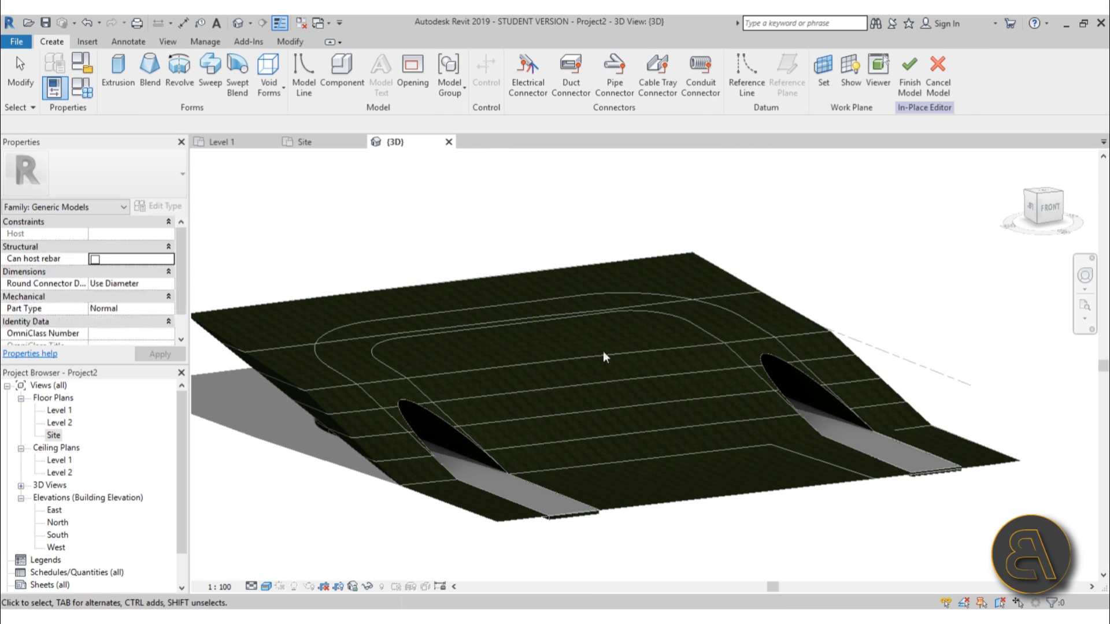
{"action": "middle_click_drag", "start_coordinate": [602, 354], "coordinate": [517, 292], "text": "shift"}
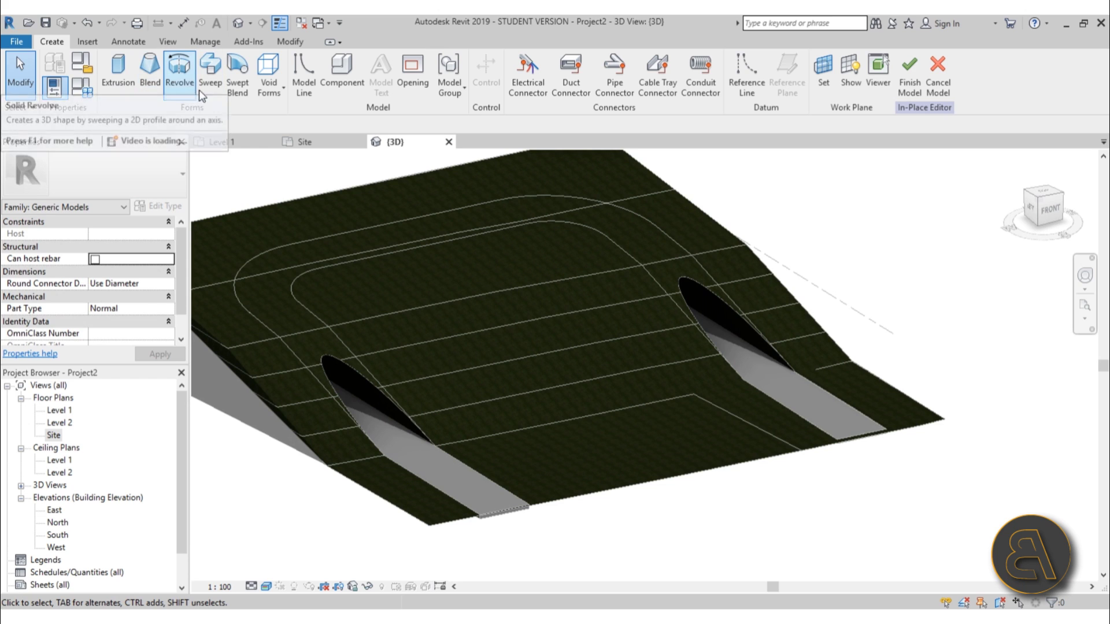
{"action": "left_click", "coordinate": [209, 70]}
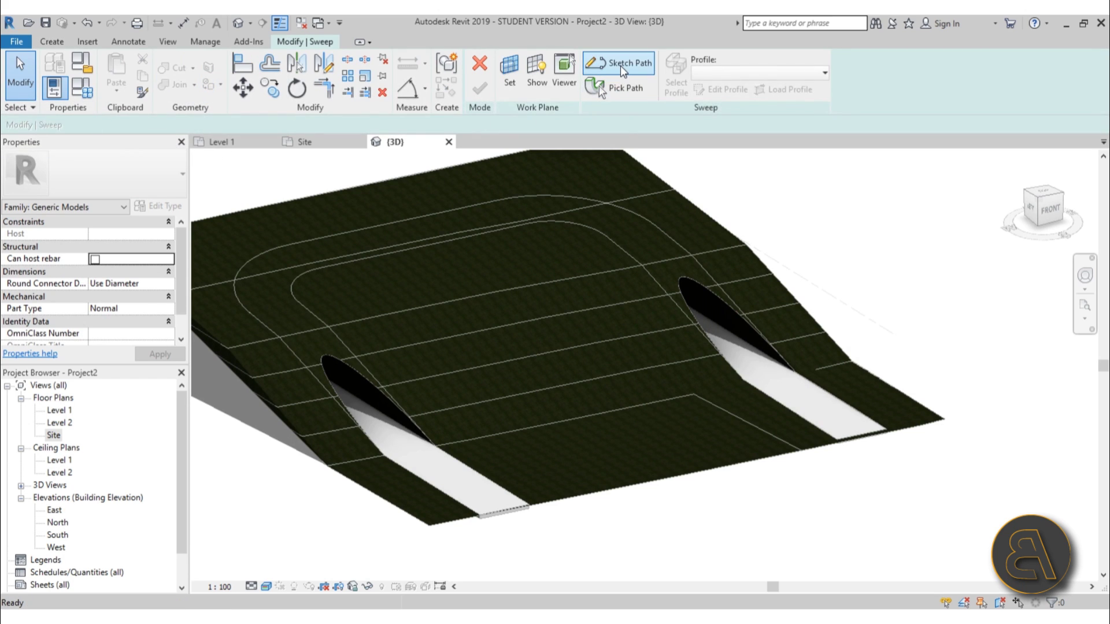
- Pick the U-shaped chain of pad edges as the sweep path, using Tab to chain-select
{"action": "left_click", "coordinate": [619, 65]}
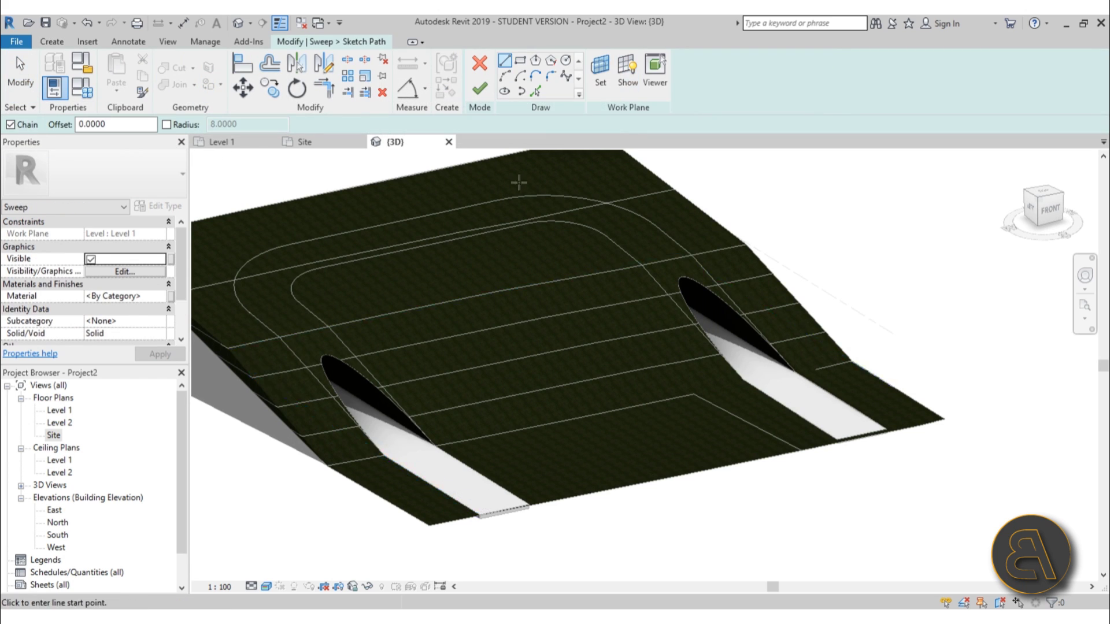
{"action": "left_click", "coordinate": [535, 92]}
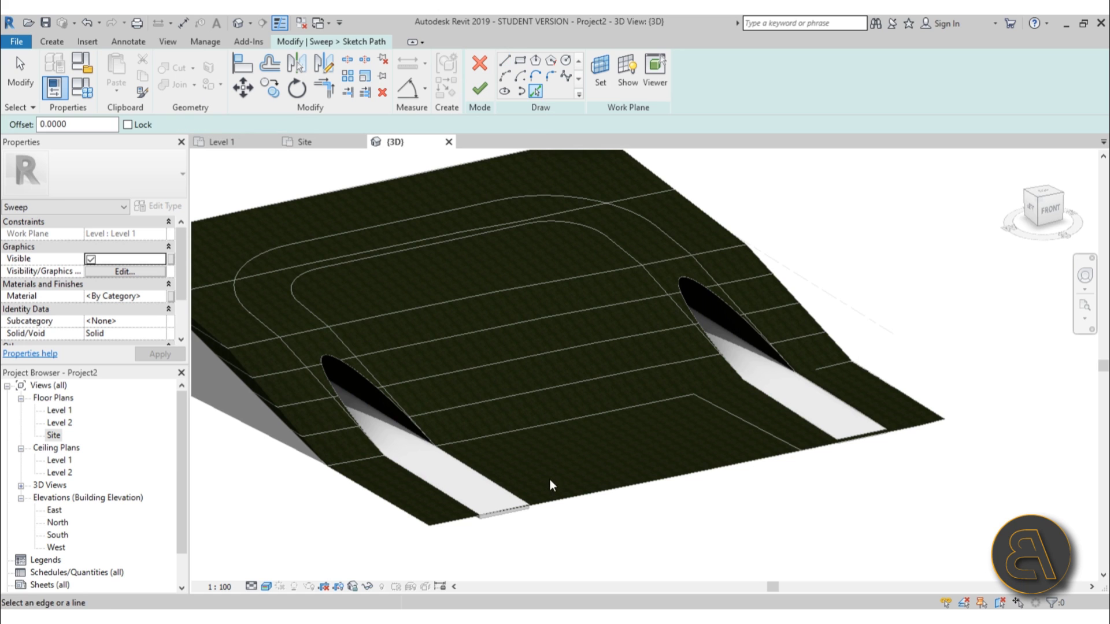
{"action": "key", "text": "Tab"}
{"action": "left_click", "coordinate": [528, 506]}
{"action": "mouse_move", "coordinate": [528, 506]}
{"action": "middle_mouse_down", "text": "shift"}
{"action": "mouse_move", "coordinate": [509, 473]}
{"action": "mouse_move", "coordinate": [539, 462]}
{"action": "mouse_move", "coordinate": [466, 456]}
{"action": "middle_mouse_up", "text": "shift"}
{"action": "key", "text": "Escape"}
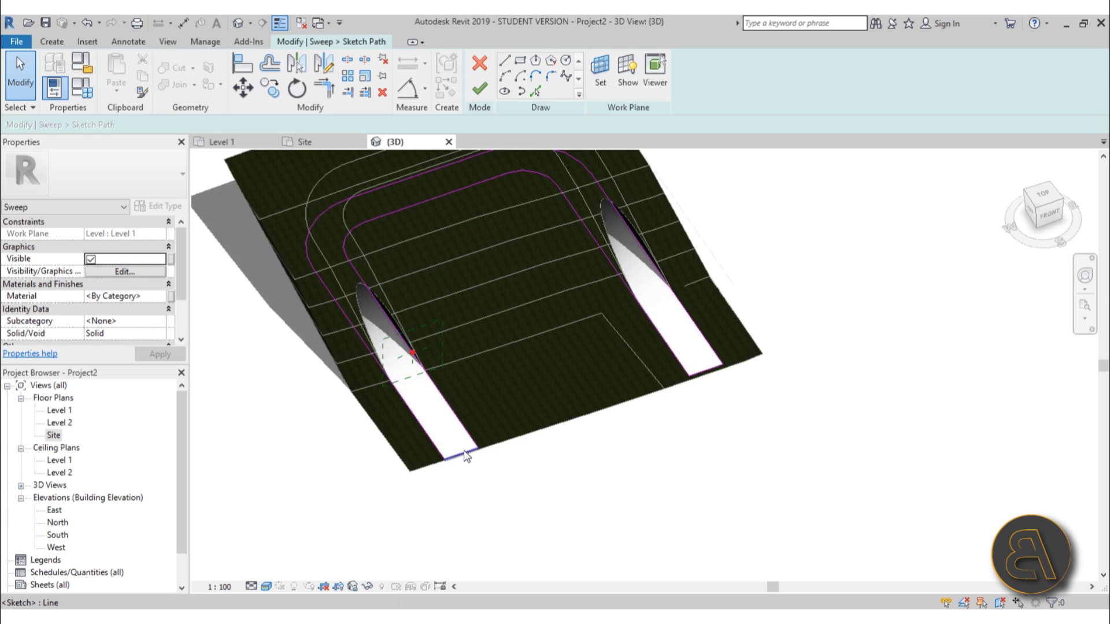
- Check the chained path lines from several angles and finish the path sketch
{"action": "left_click", "coordinate": [465, 453]}
{"action": "left_click", "coordinate": [710, 374], "text": "ctrl"}
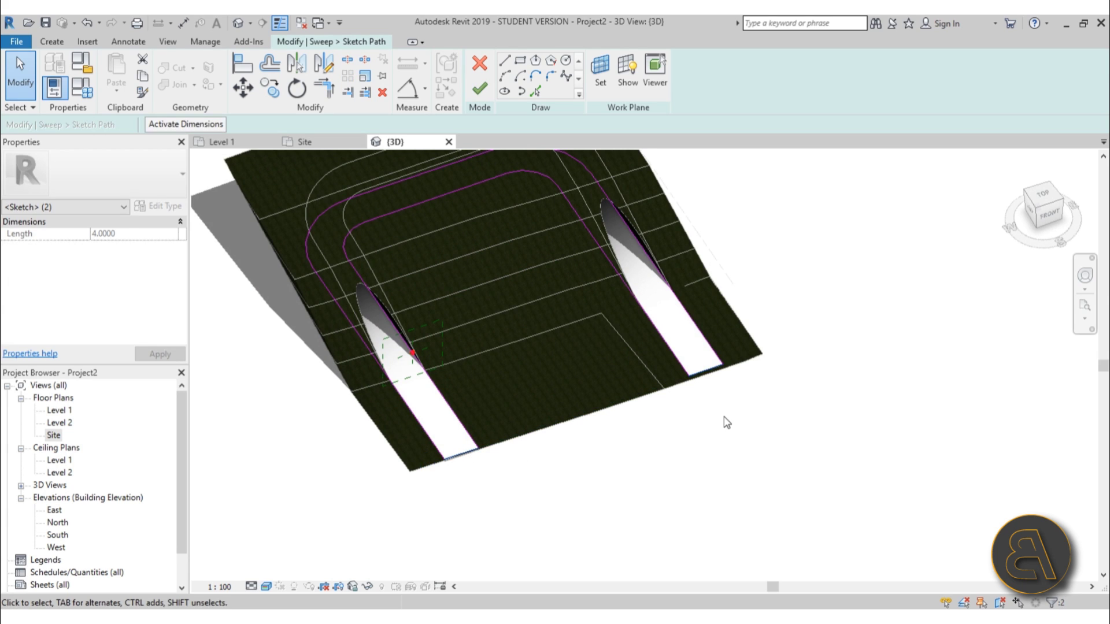
{"action": "left_click", "coordinate": [727, 423]}
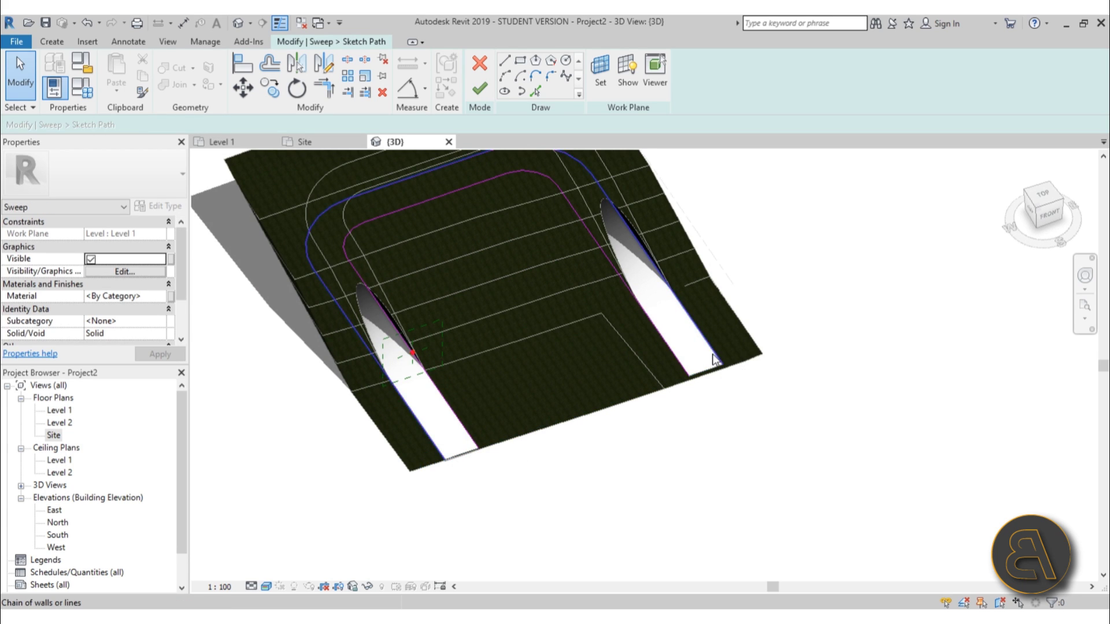
{"action": "left_click", "coordinate": [714, 360]}
{"action": "left_click", "coordinate": [461, 388]}
{"action": "middle_click_drag", "start_coordinate": [460, 387], "coordinate": [478, 336], "text": "shift"}
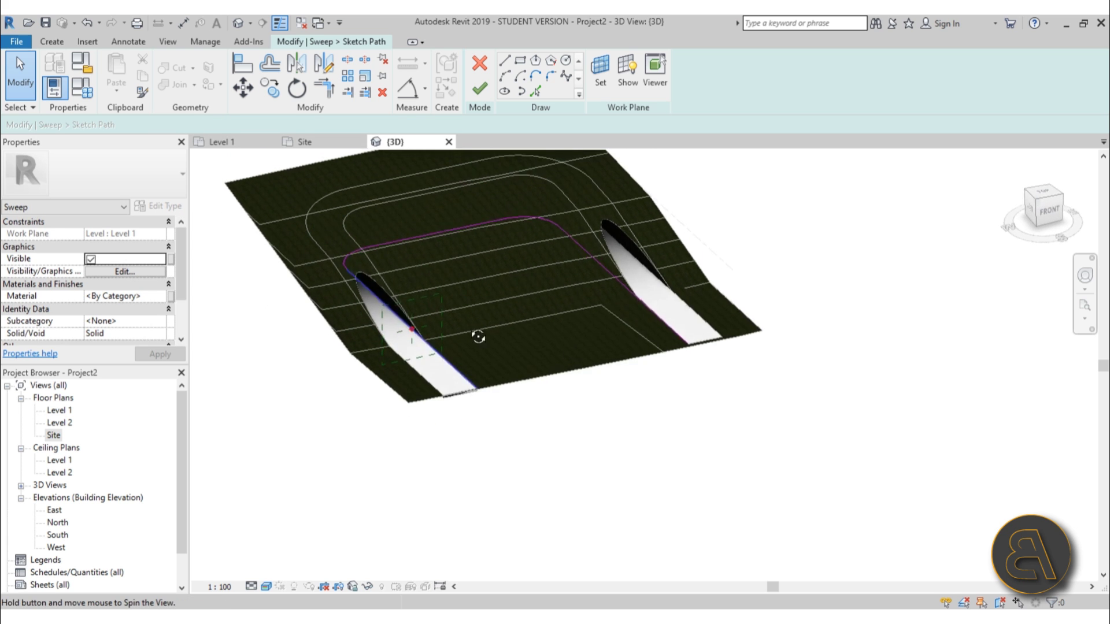
{"action": "scroll", "coordinate": [508, 413], "scroll_direction": "up", "scroll_amount": 3}
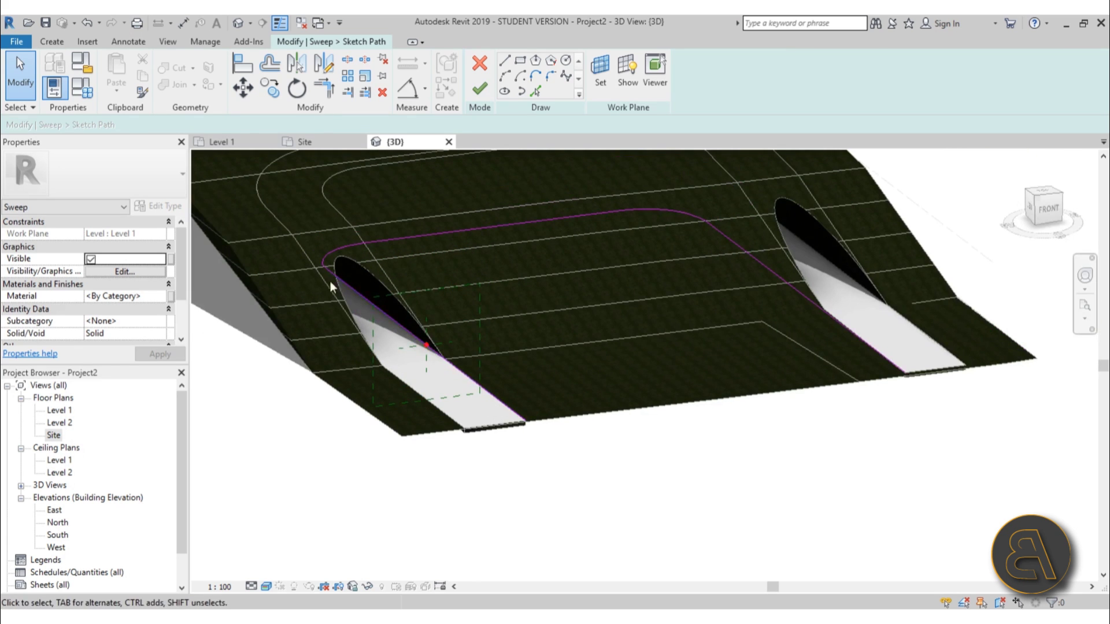
{"action": "middle_click_drag", "start_coordinate": [622, 414], "coordinate": [410, 419], "text": "shift"}
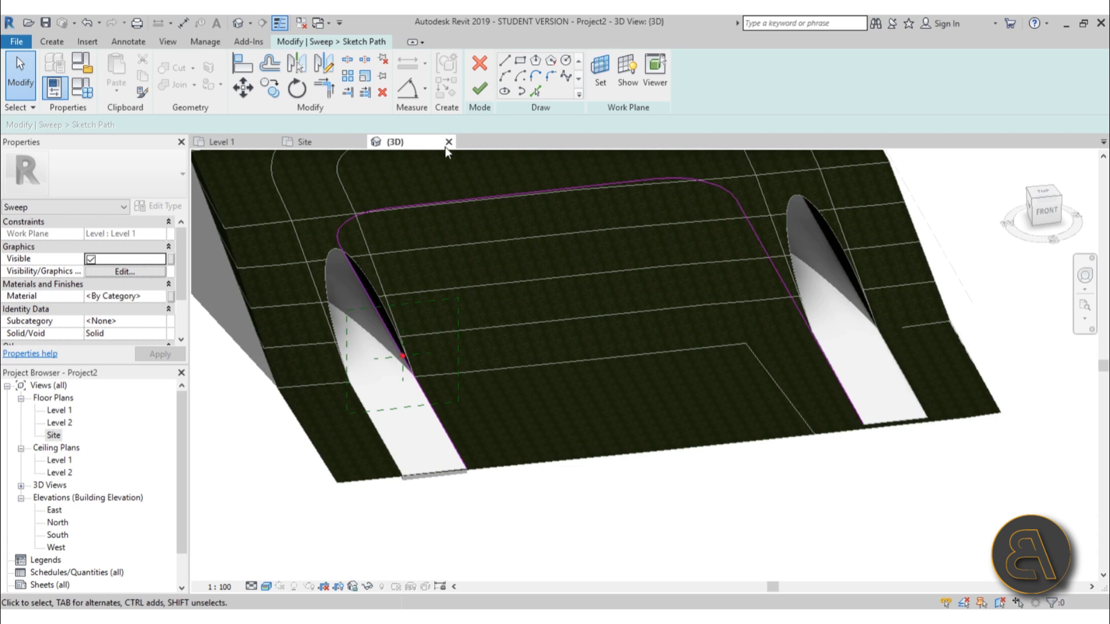
{"action": "left_click", "coordinate": [480, 91]}
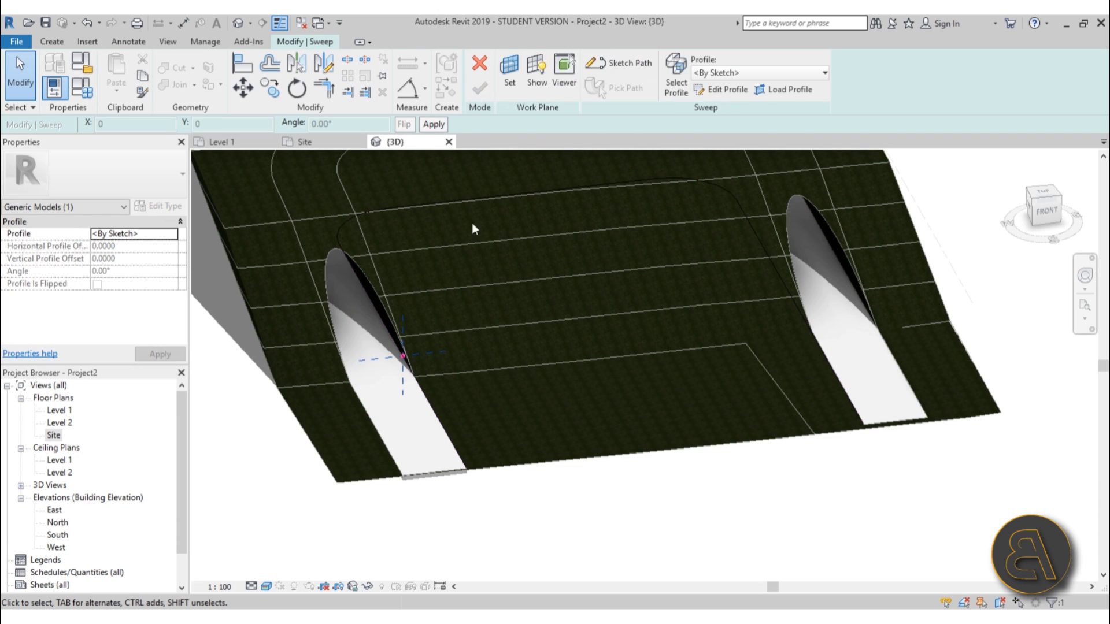
- Edit the sweep profile from the FRONT view, drawing a trial arc across the arch base
{"action": "left_click", "coordinate": [734, 92]}
{"action": "mouse_move", "coordinate": [426, 355]}
{"action": "middle_mouse_down", "text": "shift"}
{"action": "mouse_move", "coordinate": [397, 364]}
{"action": "mouse_move", "coordinate": [467, 370]}
{"action": "mouse_move", "coordinate": [451, 337]}
{"action": "mouse_move", "coordinate": [452, 287]}
{"action": "middle_mouse_up", "text": "shift"}
{"action": "left_click", "coordinate": [1037, 207]}
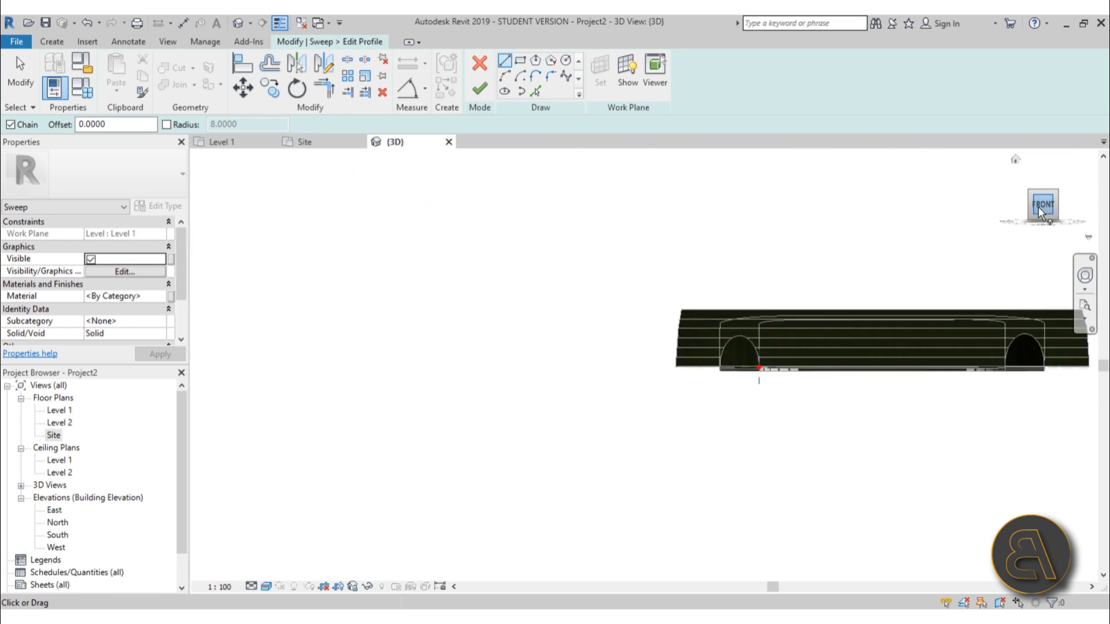
{"action": "scroll", "coordinate": [578, 375], "scroll_direction": "up", "scroll_amount": 3}
{"action": "scroll", "coordinate": [579, 374], "scroll_direction": "up", "scroll_amount": 4}
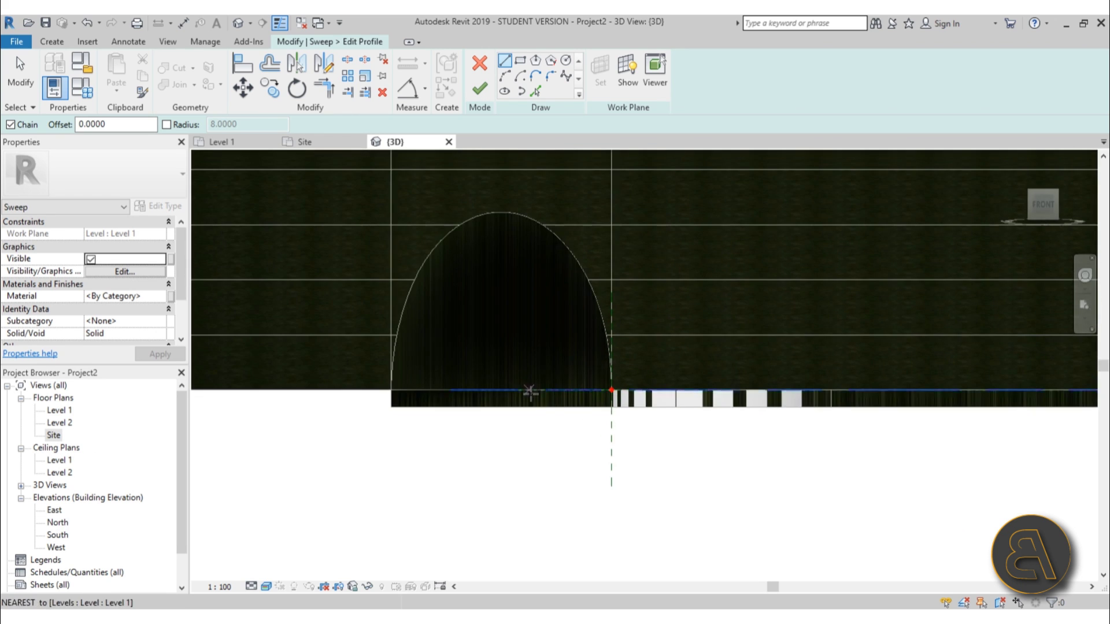
{"action": "left_click", "coordinate": [504, 76]}
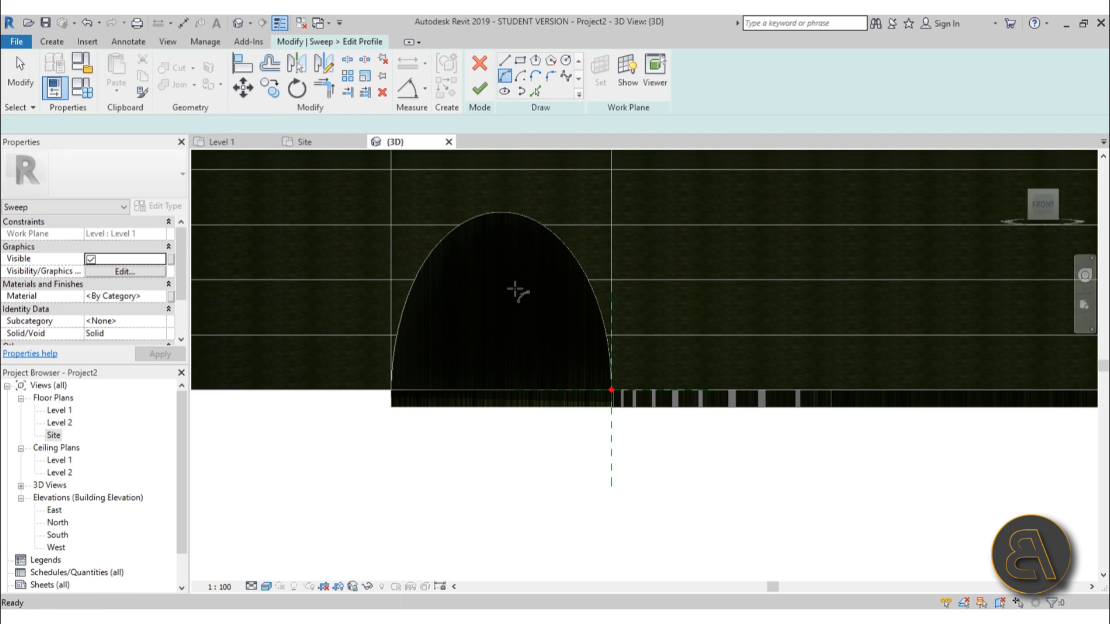
{"action": "left_click", "coordinate": [391, 391]}
{"action": "left_click", "coordinate": [613, 390]}
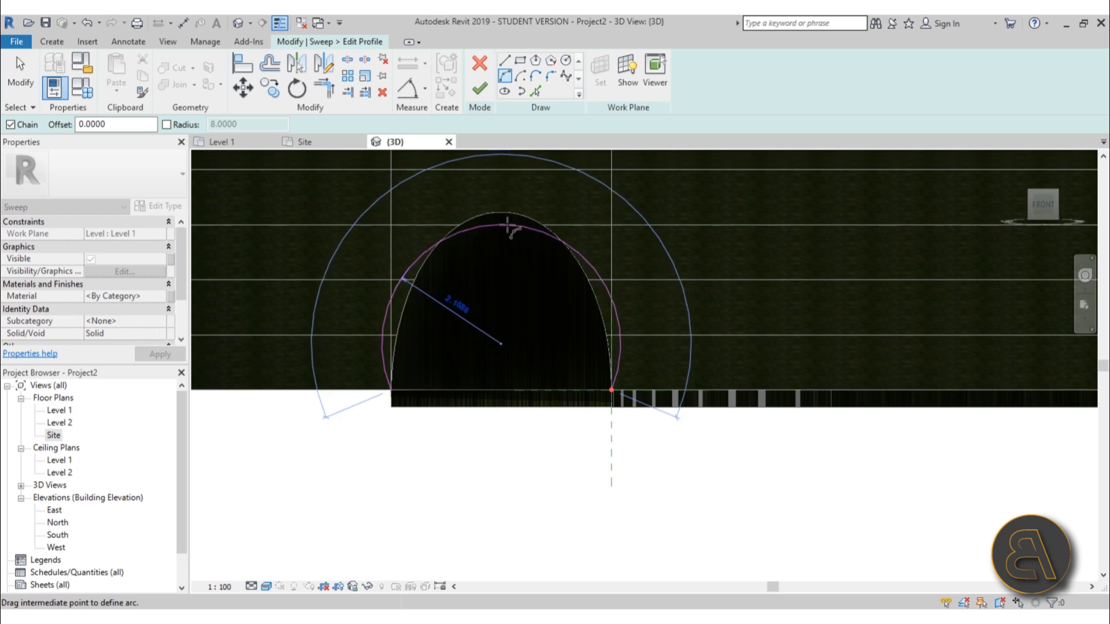
- Draw an ellipse centred on the pad midpoint reaching the arch top and sides, then begin a base line
{"action": "left_click", "coordinate": [504, 91]}
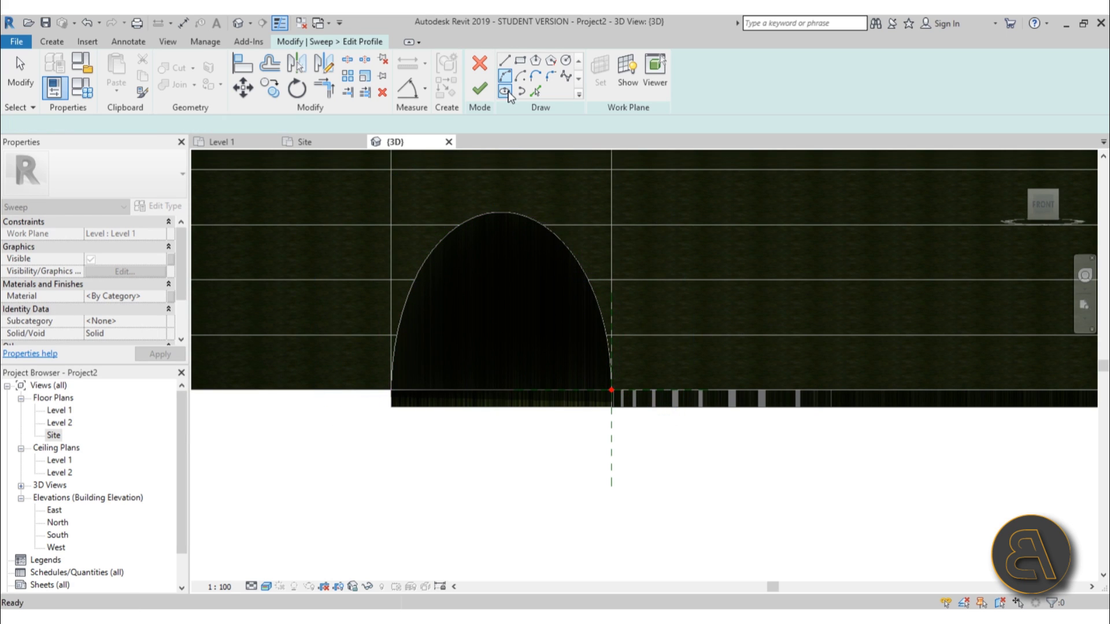
{"action": "left_click", "coordinate": [501, 390]}
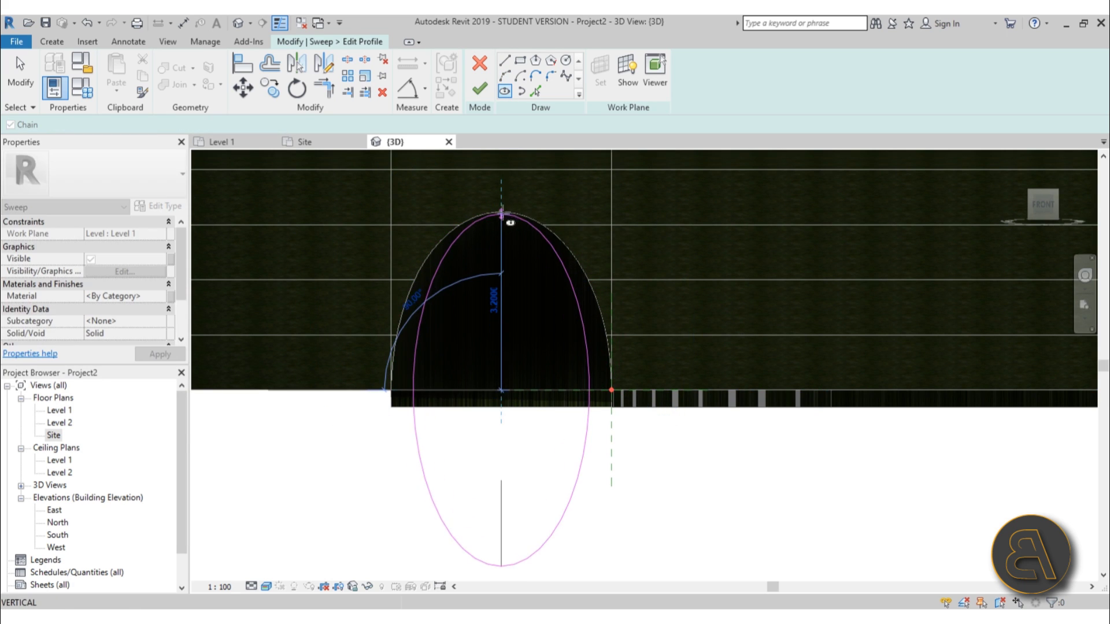
{"action": "scroll", "coordinate": [501, 211], "scroll_direction": "up", "scroll_amount": 3}
{"action": "scroll", "coordinate": [501, 210], "scroll_direction": "up", "scroll_amount": 5}
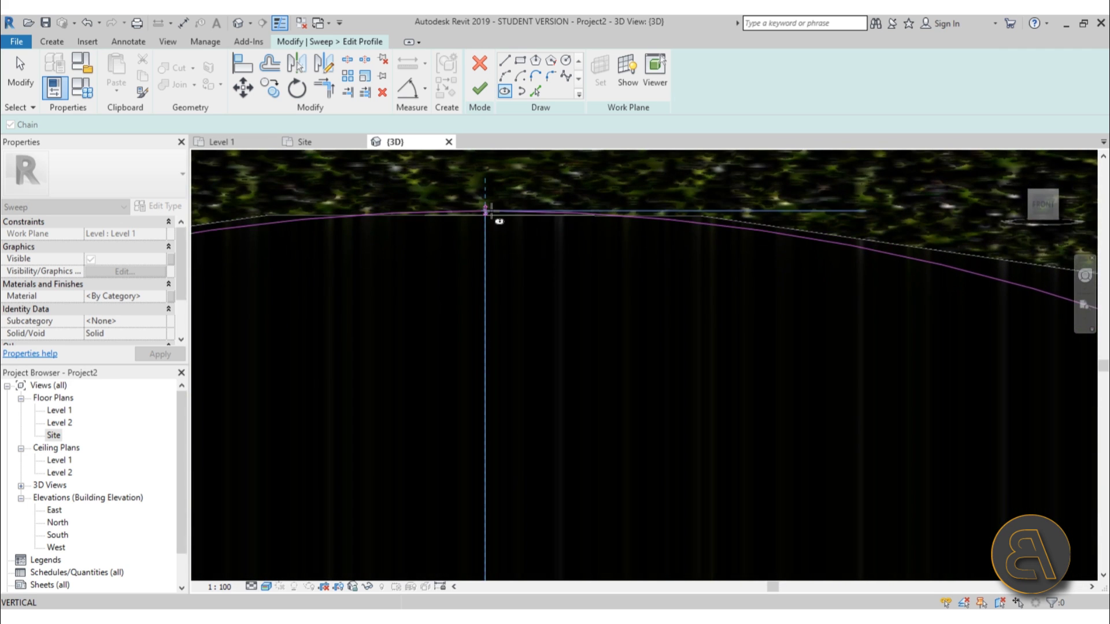
{"action": "left_click", "coordinate": [485, 211]}
{"action": "scroll", "coordinate": [614, 388], "scroll_direction": "down", "scroll_amount": 6}
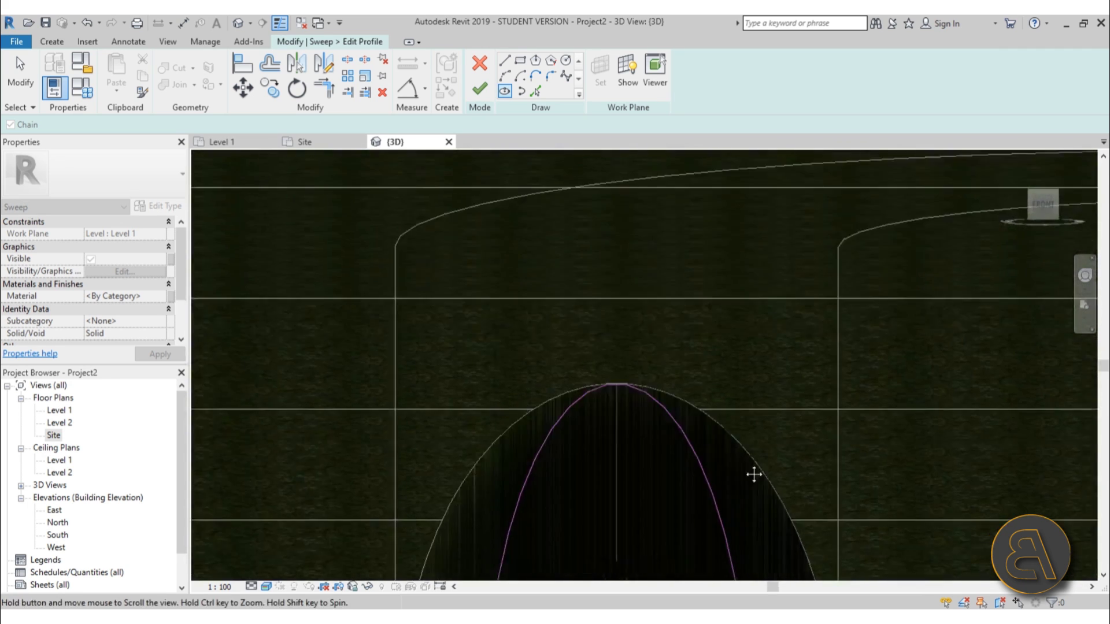
{"action": "scroll", "coordinate": [653, 364], "scroll_direction": "up", "scroll_amount": 8}
{"action": "left_click", "coordinate": [653, 365]}
{"action": "scroll", "coordinate": [599, 302], "scroll_direction": "down", "scroll_amount": 6}
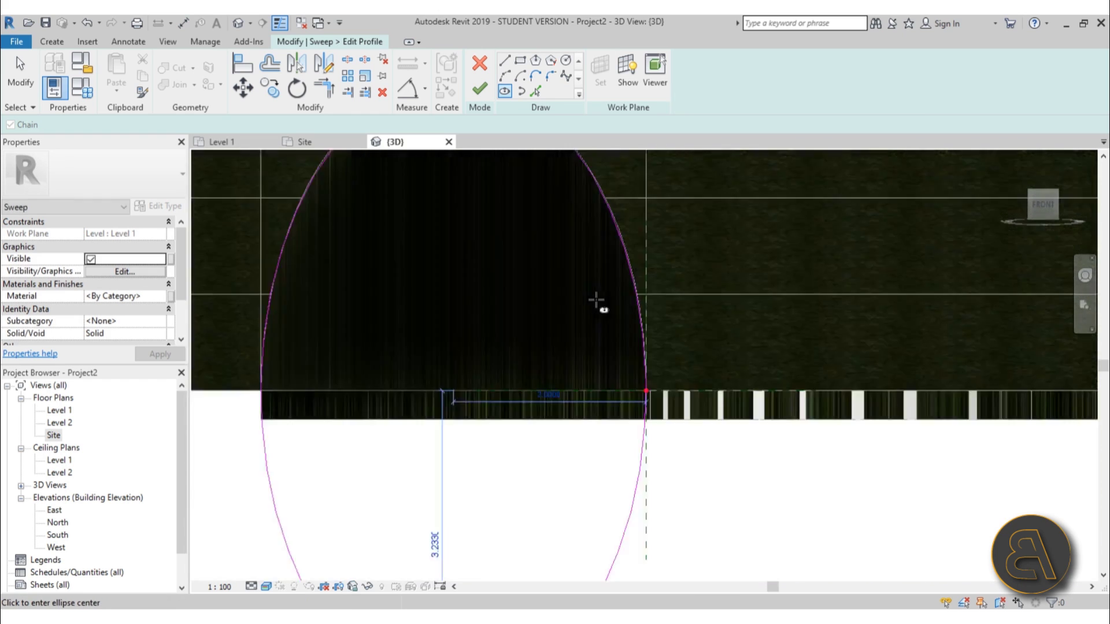
{"action": "key", "text": "Escape"}
{"action": "left_click", "coordinate": [505, 61]}
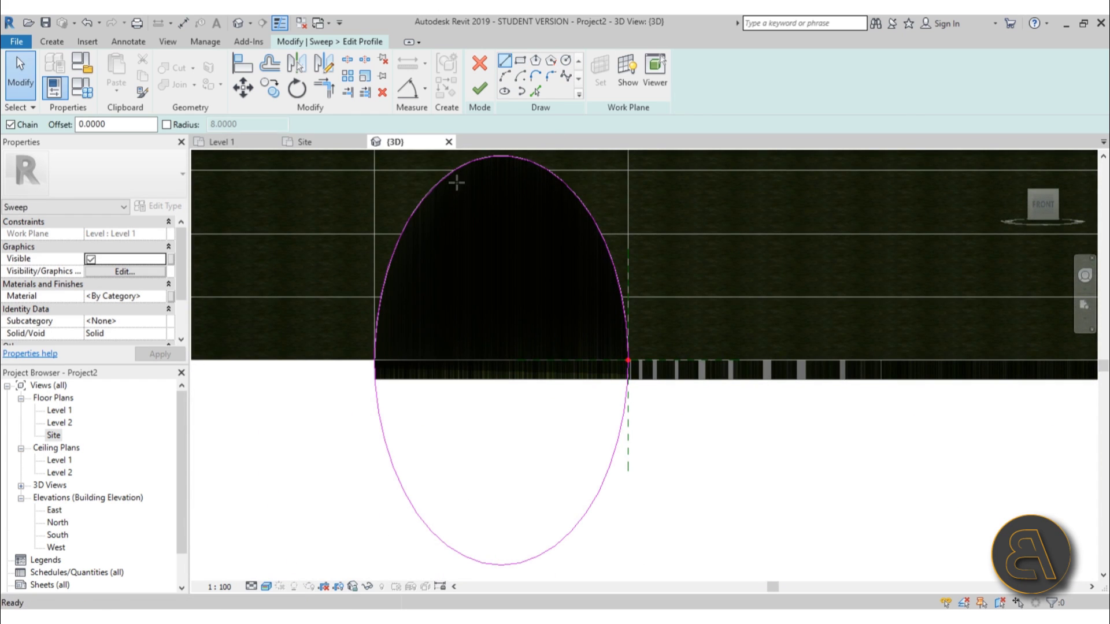
{"action": "left_click", "coordinate": [374, 359]}
- Complete the base line and draw a second ellipse centred on its midpoint up to the arch top
{"action": "left_click", "coordinate": [628, 359]}
{"action": "key", "text": "Escape"}
{"action": "key", "text": "Escape"}
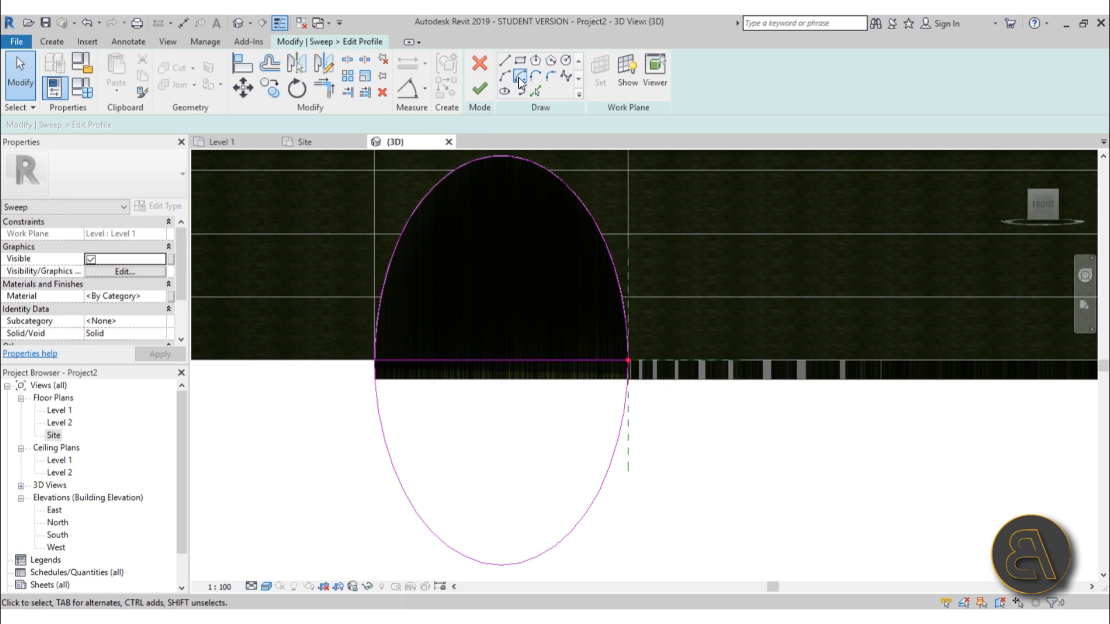
{"action": "left_click", "coordinate": [505, 90]}
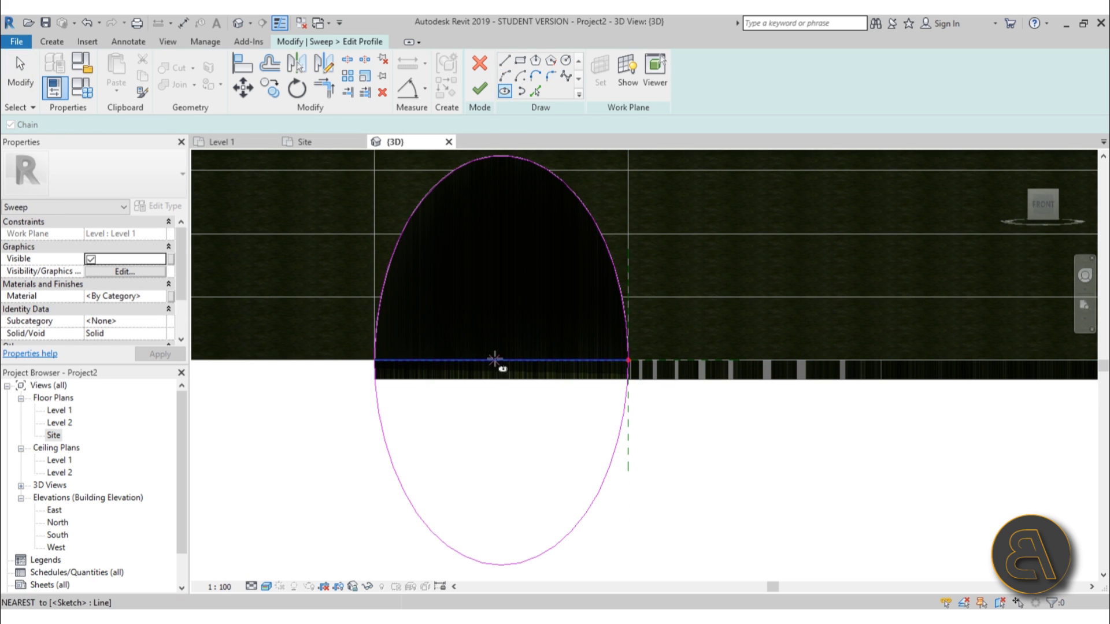
{"action": "left_click", "coordinate": [501, 360]}
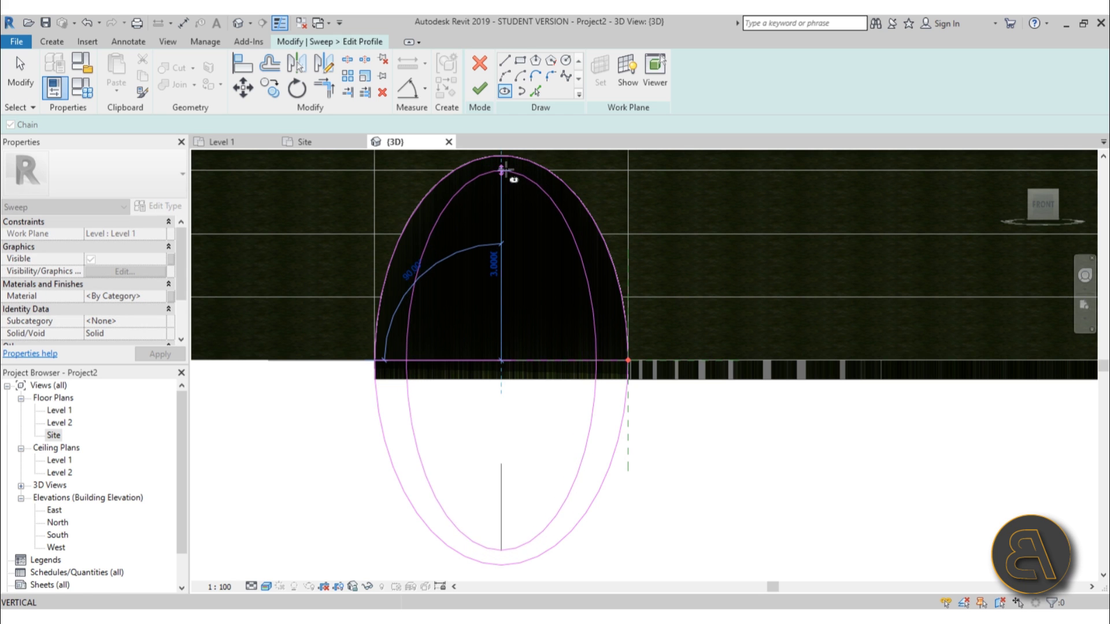
{"action": "left_click", "coordinate": [501, 171]}
{"action": "scroll", "coordinate": [619, 364], "scroll_direction": "up", "scroll_amount": 2}
{"action": "left_click", "coordinate": [617, 364]}
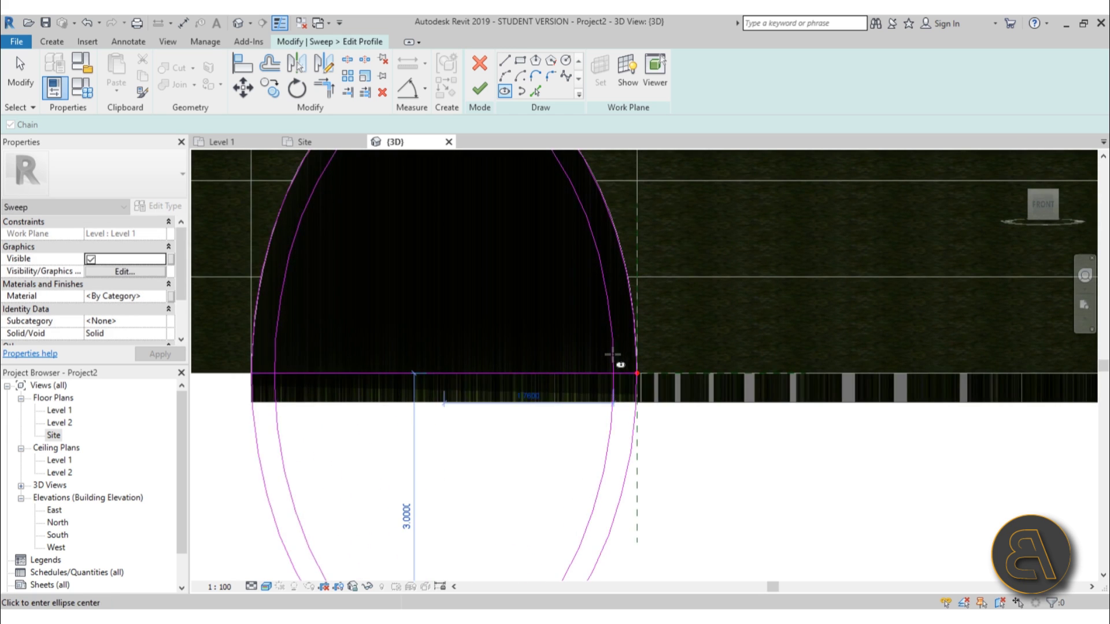
{"action": "scroll", "coordinate": [503, 330], "scroll_direction": "down", "scroll_amount": 2}
{"action": "key", "text": "Escape"}
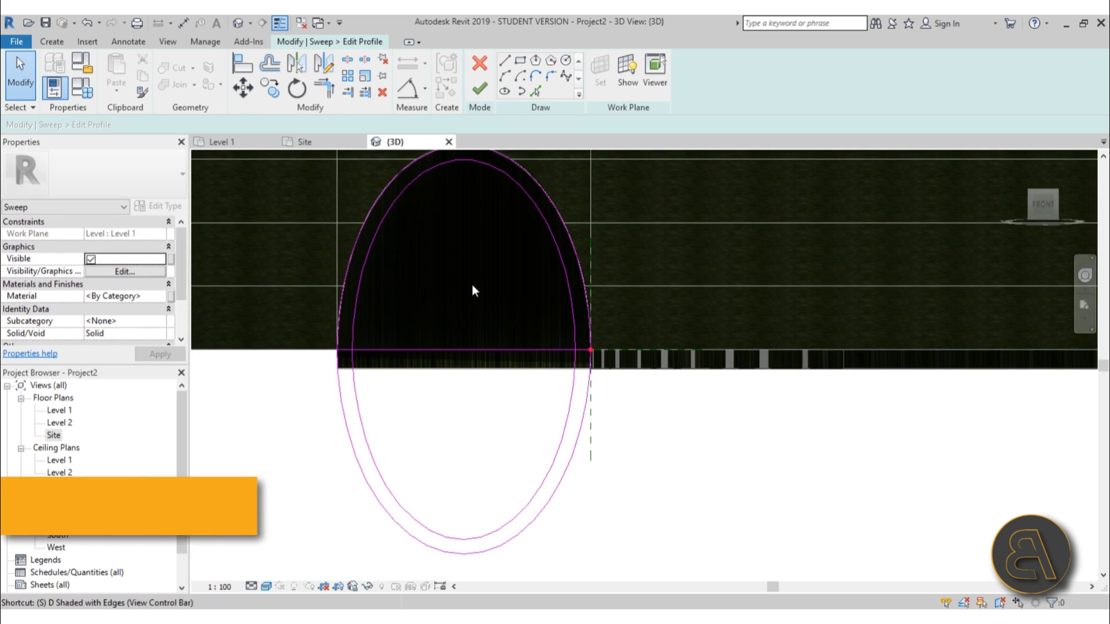
- Try the Split Element (SL) and Trim/Extend (TR) tools on the profile sketch lines
{"action": "key", "text": "s"}
{"action": "key", "text": "l"}
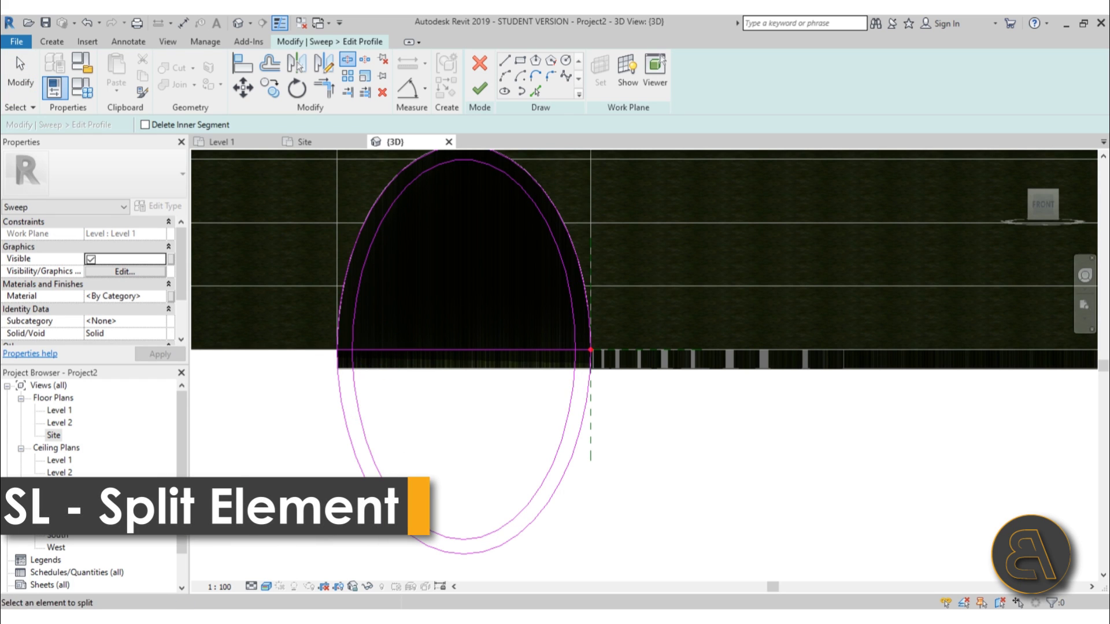
{"action": "key", "text": "Escape"}
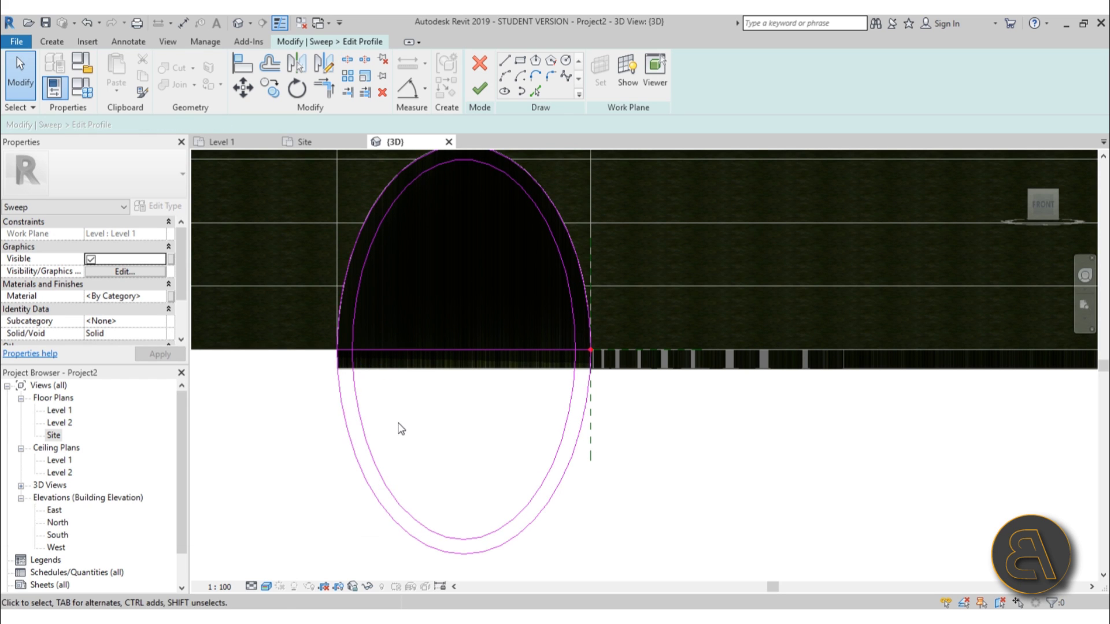
{"action": "key", "text": "t"}
{"action": "key", "text": "r"}
{"action": "scroll", "coordinate": [346, 349], "scroll_direction": "up", "scroll_amount": 2}
{"action": "key", "text": "Escape"}
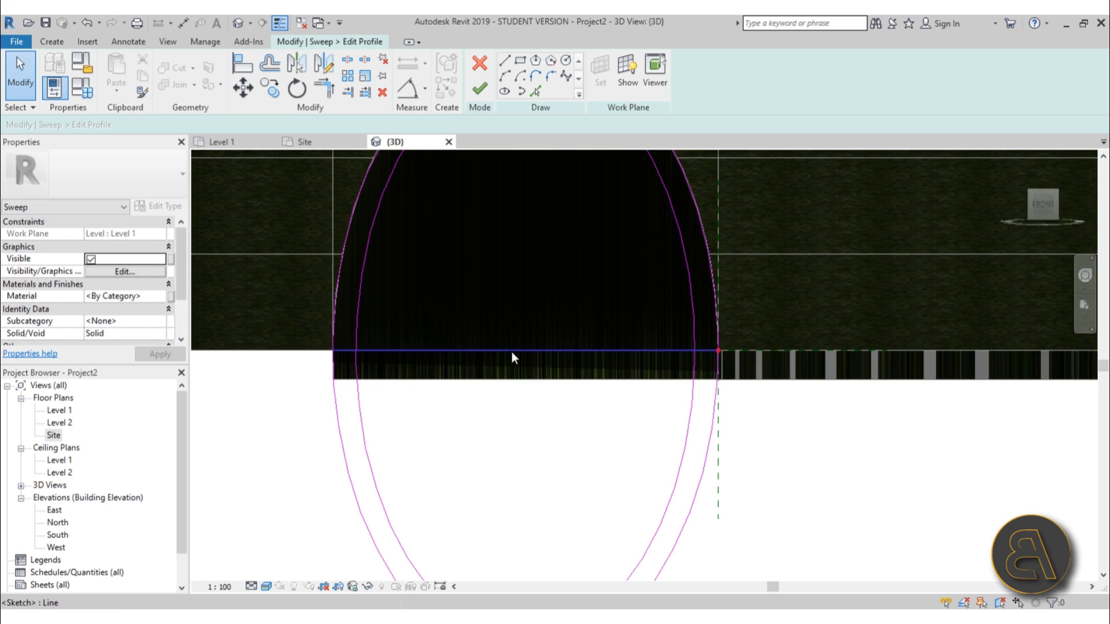
{"action": "key", "text": "s"}
{"action": "key", "text": "l"}
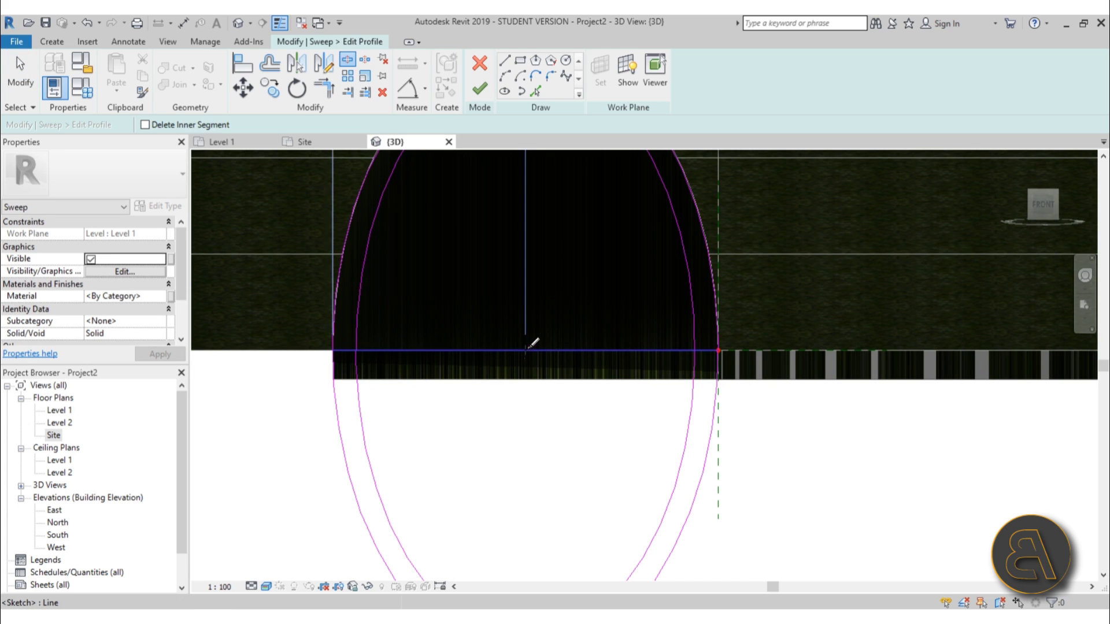
{"action": "key", "text": "Escape"}
- Trim both ellipses' lower halves at the base line with TR, then finish the arch profile
{"action": "key", "text": "t"}
{"action": "key", "text": "r"}
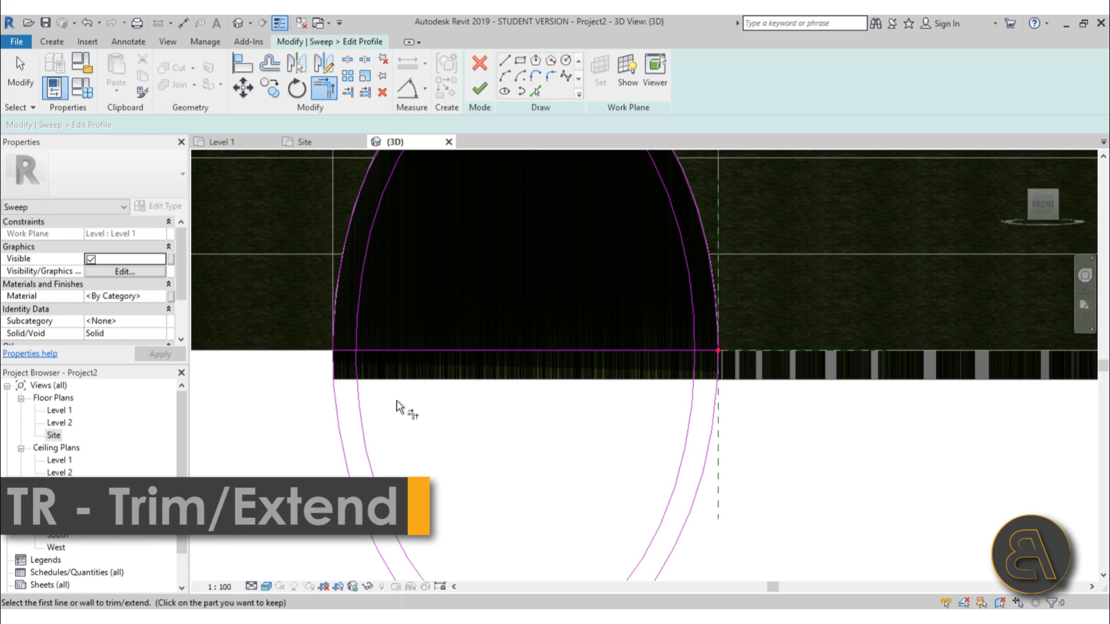
{"action": "scroll", "coordinate": [341, 350], "scroll_direction": "up", "scroll_amount": 2}
{"action": "left_click", "coordinate": [341, 348]}
{"action": "left_click", "coordinate": [338, 337]}
{"action": "left_click", "coordinate": [349, 346]}
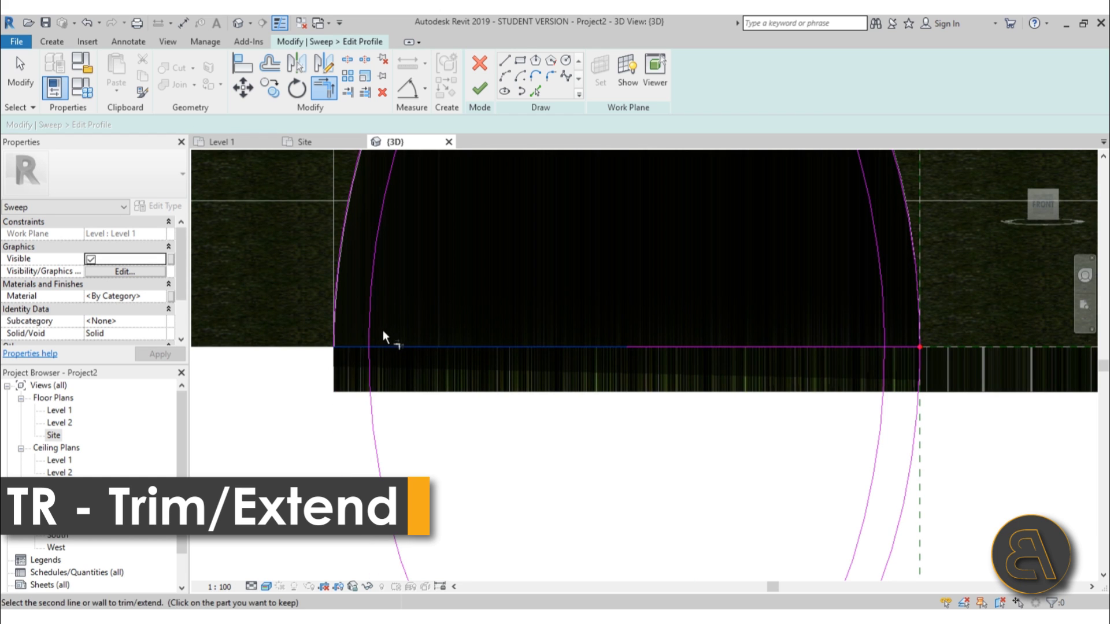
{"action": "left_click", "coordinate": [381, 331]}
{"action": "left_click", "coordinate": [884, 334]}
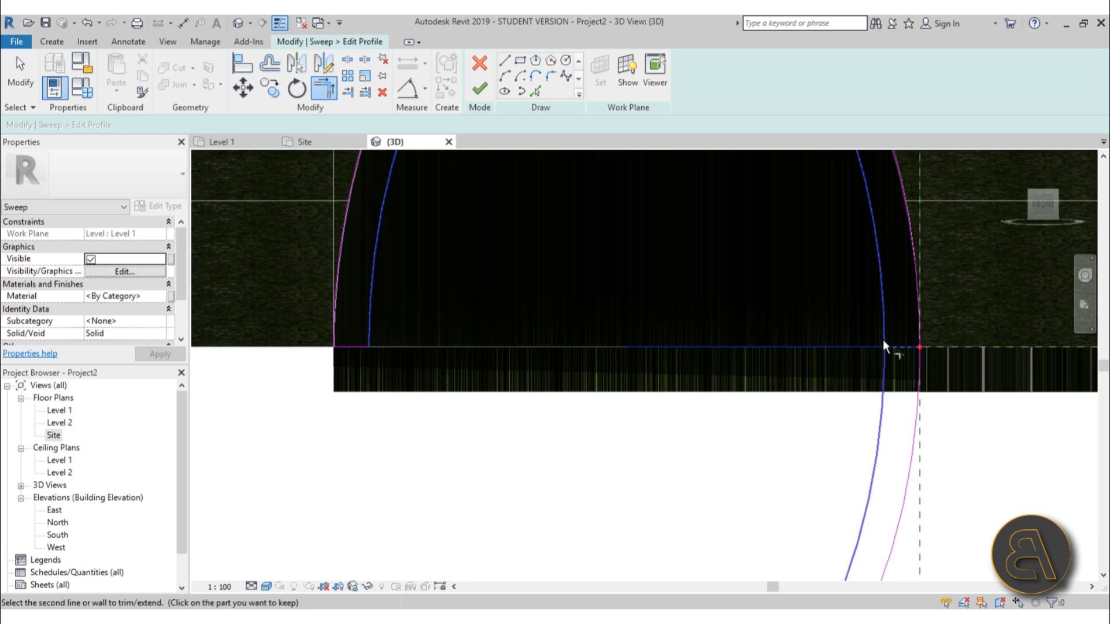
{"action": "left_click", "coordinate": [885, 345]}
{"action": "left_click", "coordinate": [916, 342]}
{"action": "scroll", "coordinate": [702, 255], "scroll_direction": "down", "scroll_amount": 3}
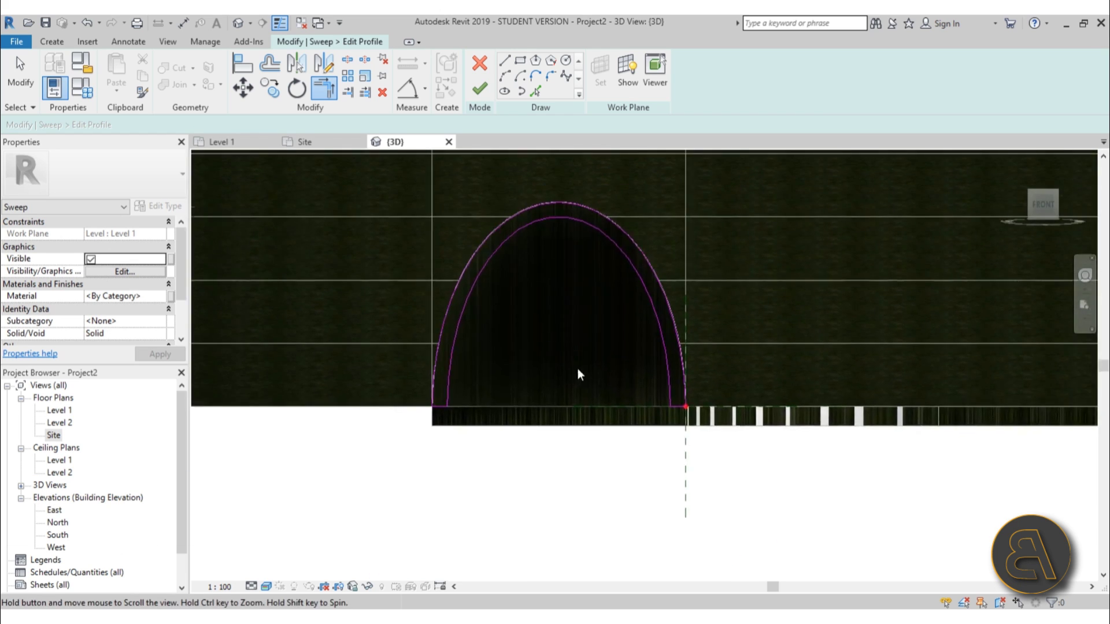
{"action": "left_click", "coordinate": [479, 91]}
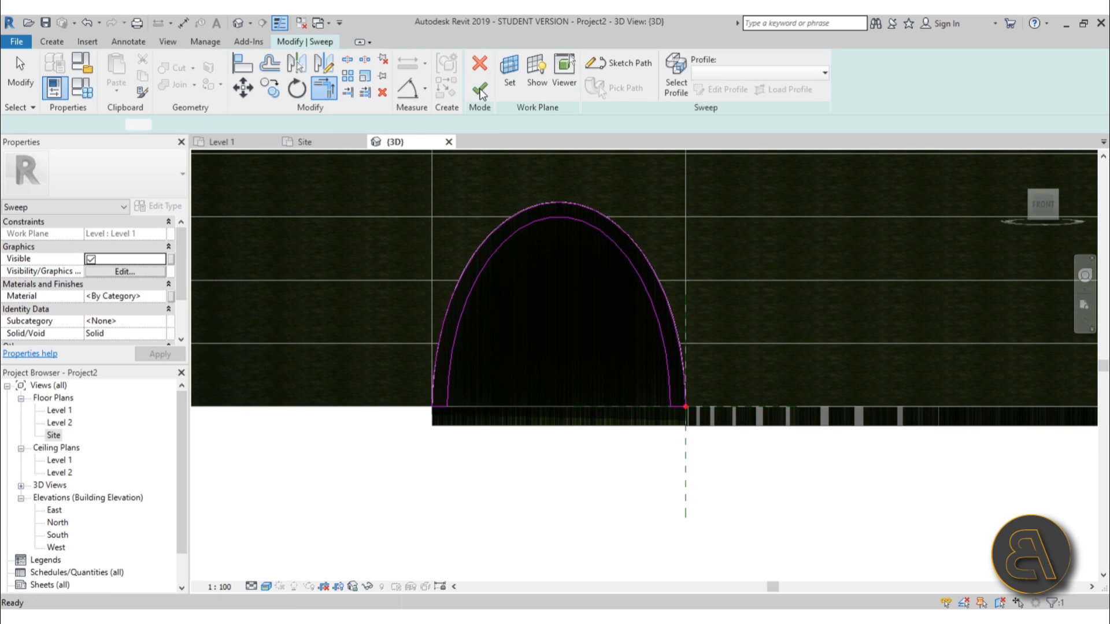
- Finish the sweep to create the arched tunnel shells and orbit to view both tunnels
{"action": "key", "text": "Escape"}
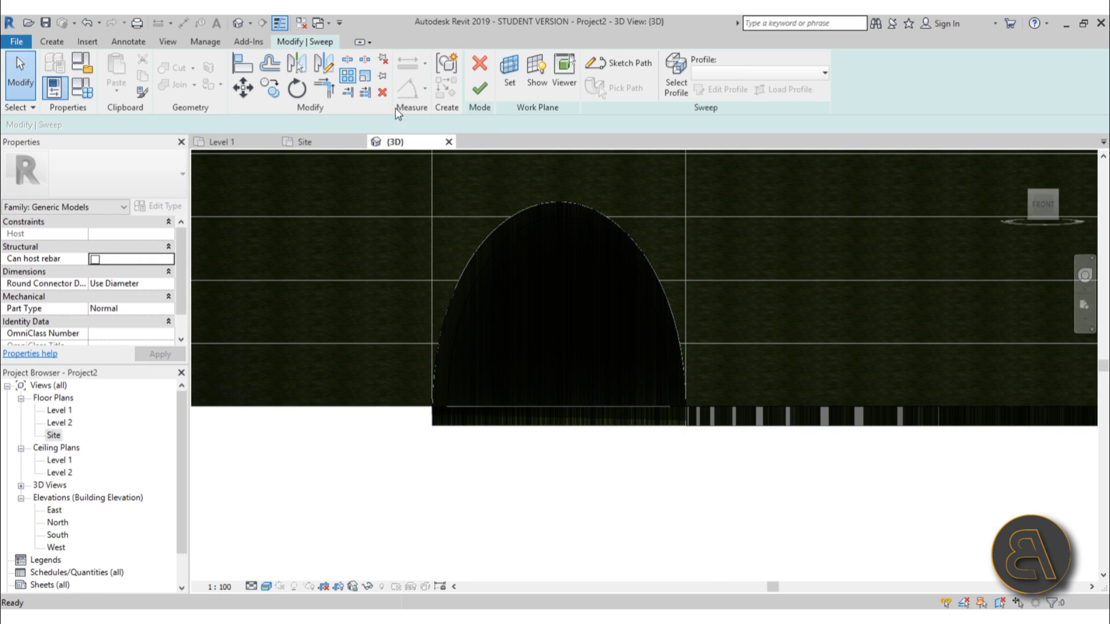
{"action": "scroll", "coordinate": [513, 220], "scroll_direction": "down", "scroll_amount": 3}
{"action": "middle_click_drag", "start_coordinate": [513, 220], "coordinate": [544, 265], "text": "shift"}
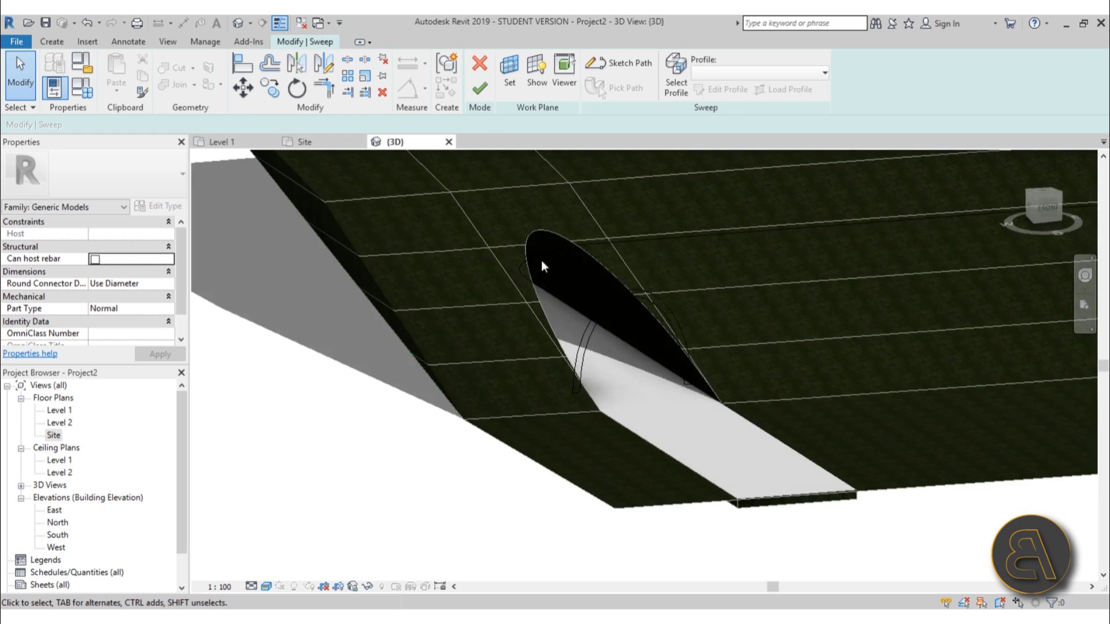
{"action": "left_click", "coordinate": [479, 90]}
{"action": "scroll", "coordinate": [686, 404], "scroll_direction": "down", "scroll_amount": 3}
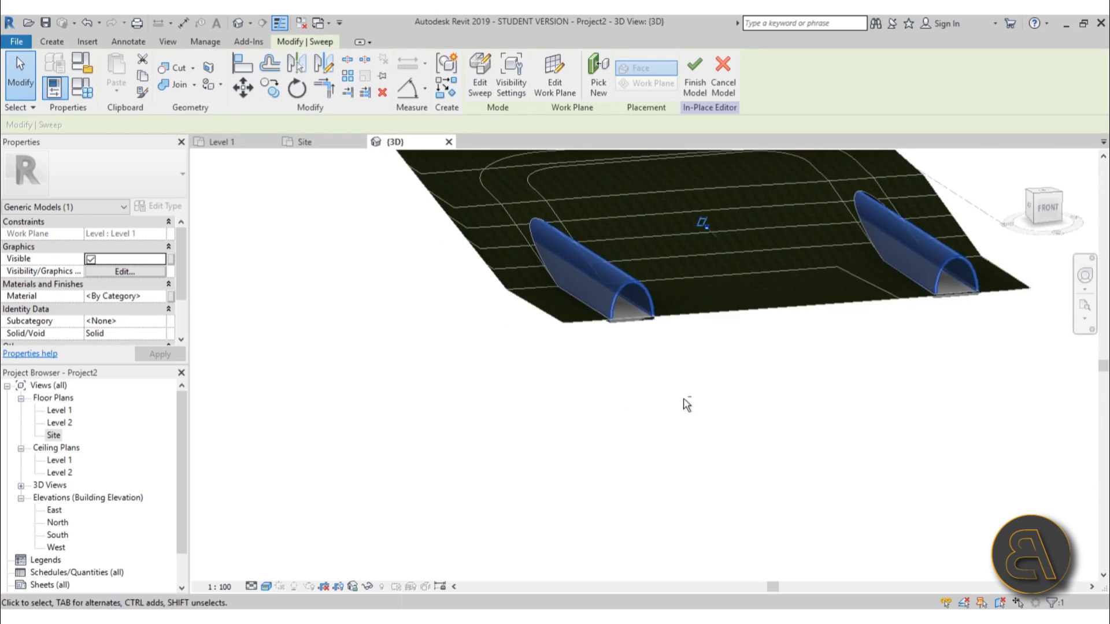
{"action": "middle_click_drag", "start_coordinate": [687, 405], "coordinate": [871, 364], "text": "shift"}
{"action": "key", "text": "Escape"}
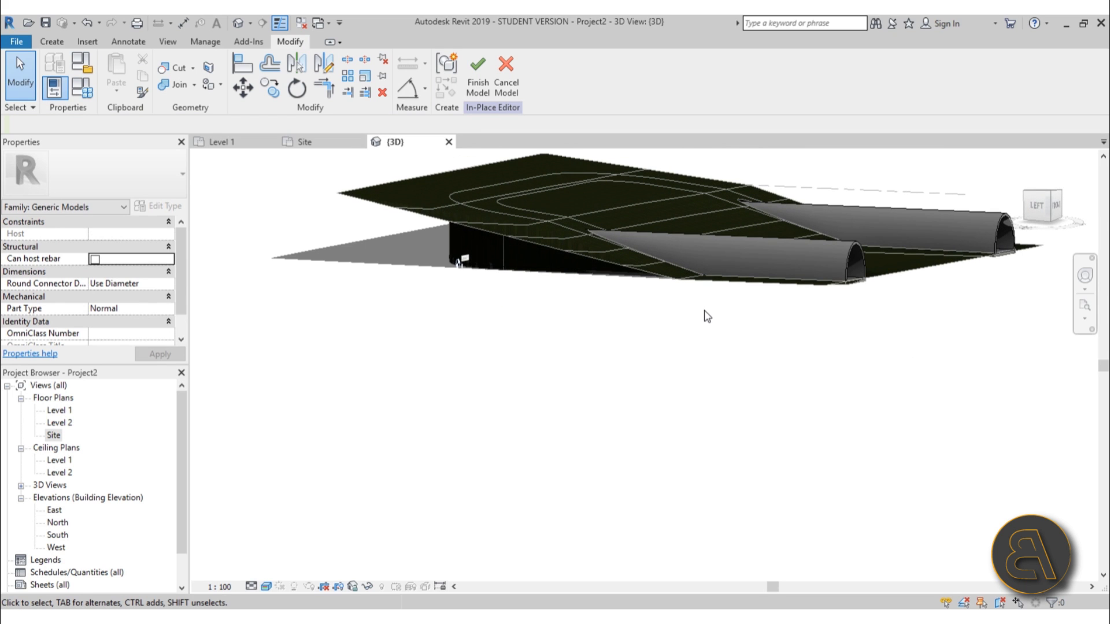
{"action": "middle_click_drag", "start_coordinate": [744, 312], "coordinate": [166, 410], "text": "shift"}
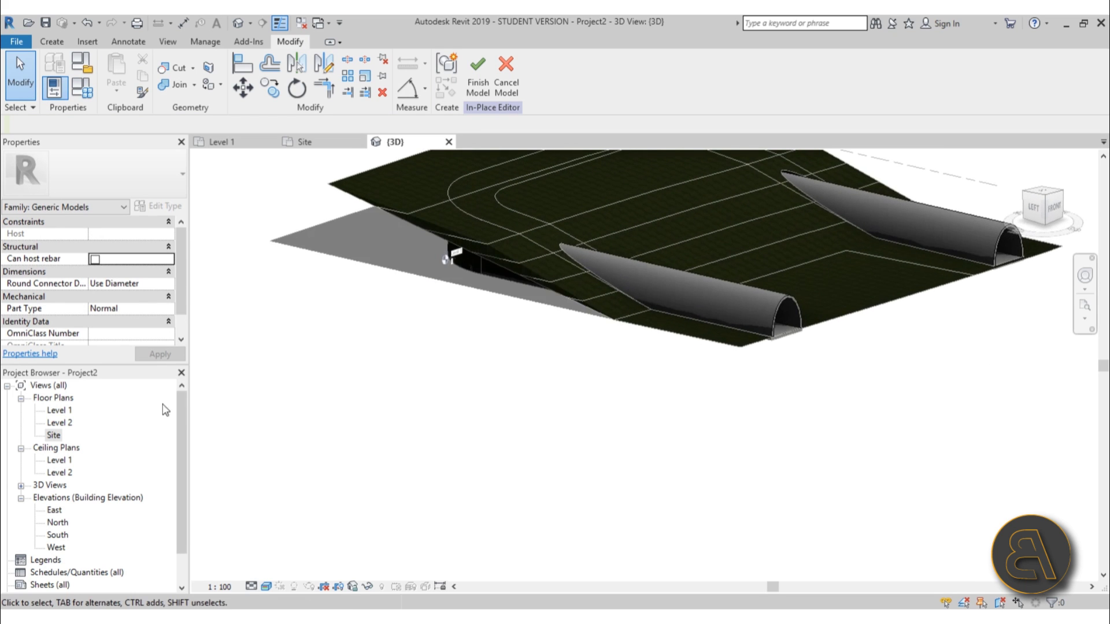
- In the Level 1 plan, draw a vertical reference plane across the path and name it 1
{"action": "double_click", "coordinate": [57, 410]}
{"action": "scroll", "coordinate": [481, 302], "scroll_direction": "down", "scroll_amount": 1}
{"action": "left_click", "coordinate": [52, 42]}
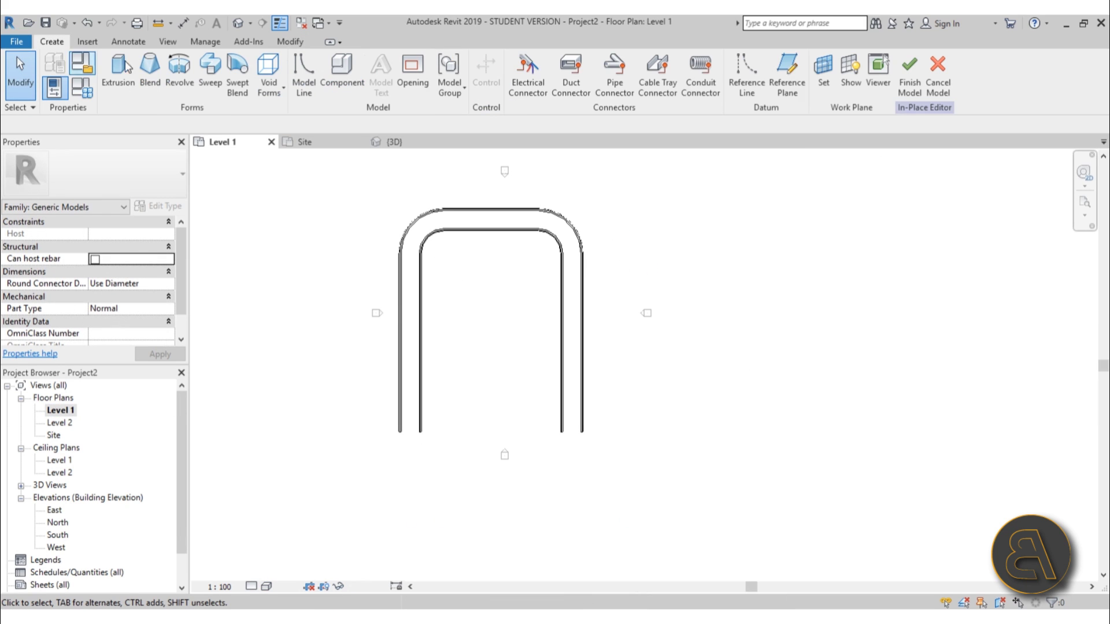
{"action": "left_click", "coordinate": [795, 93]}
{"action": "left_click", "coordinate": [488, 172]}
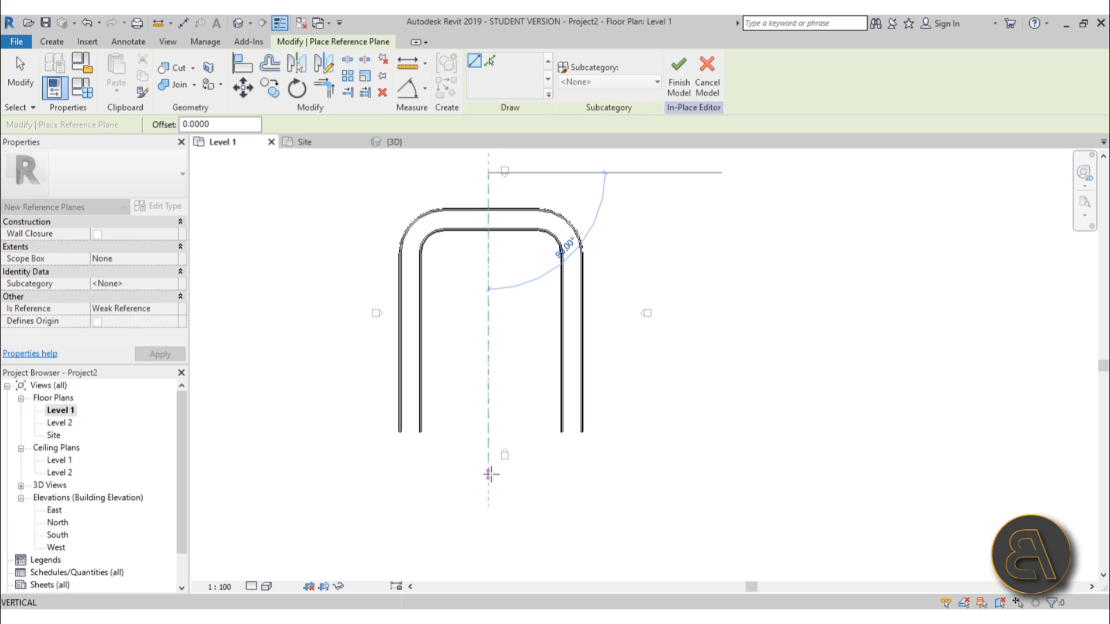
{"action": "left_click", "coordinate": [489, 499]}
{"action": "key", "text": "Escape"}
{"action": "left_click", "coordinate": [480, 489]}
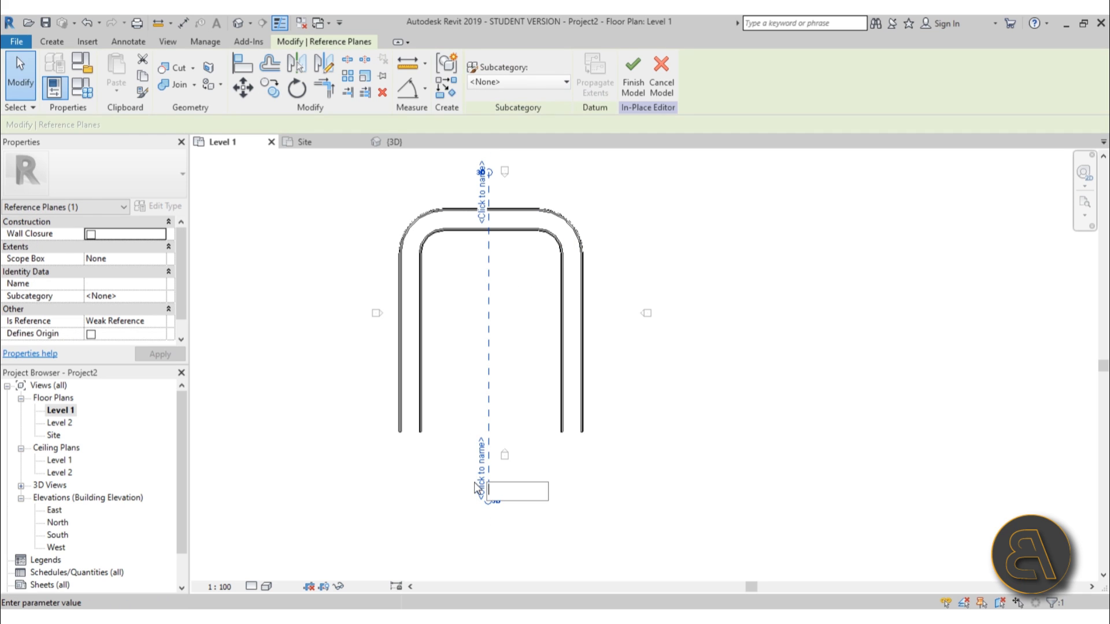
{"action": "type", "text": "1"}
{"action": "key", "text": "Return"}
{"action": "left_click", "coordinate": [558, 475]}
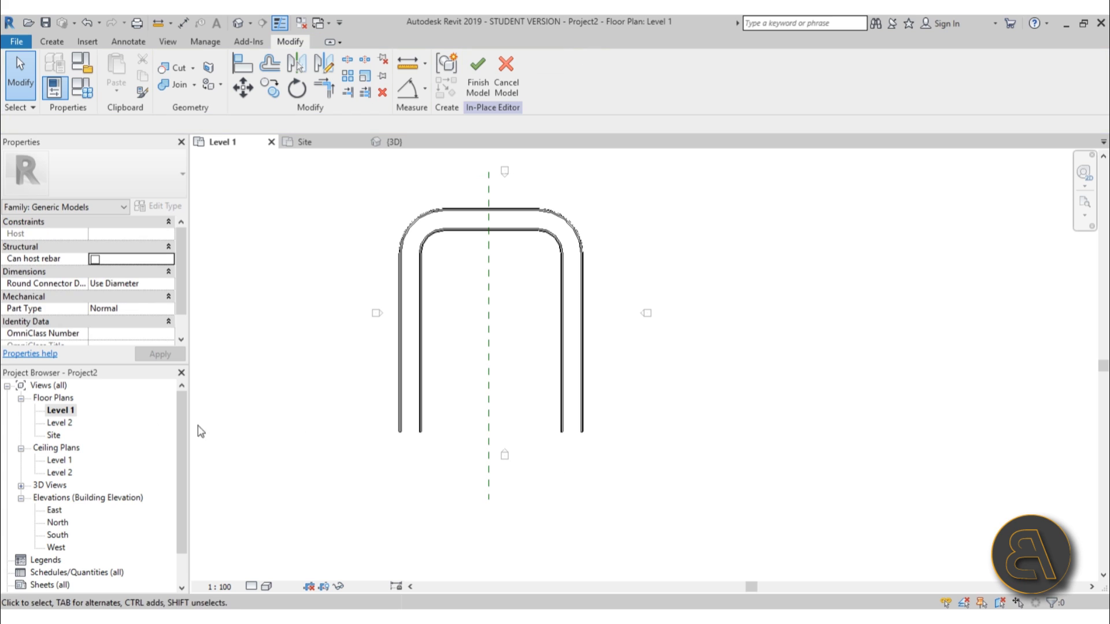
- In the East elevation, start a Void Extrusion on work plane Reference Plane : 1
{"action": "double_click", "coordinate": [55, 510]}
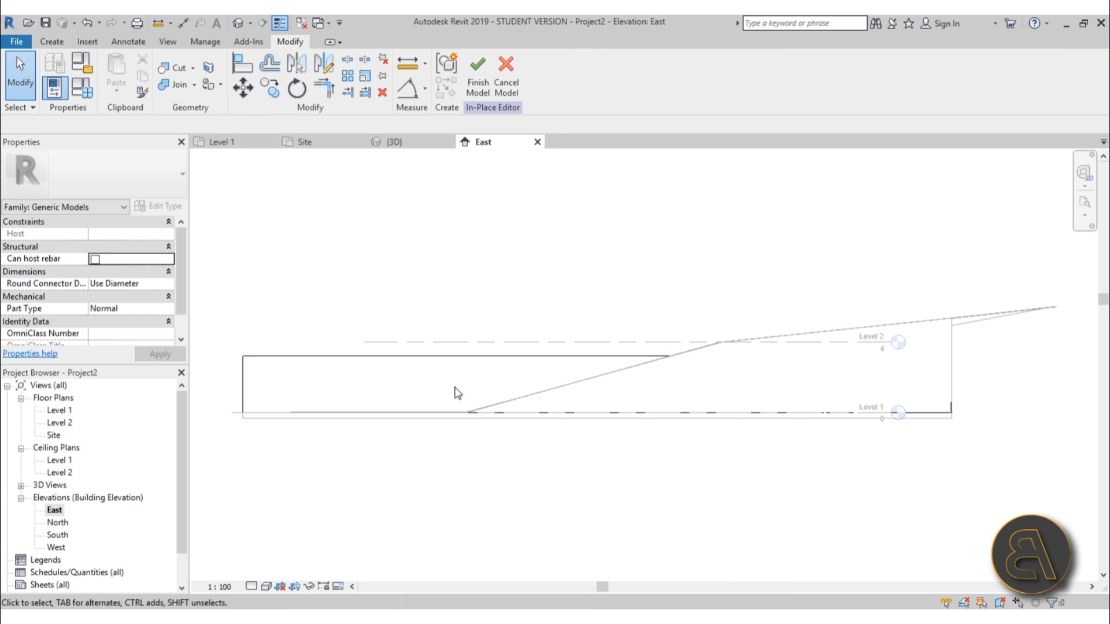
{"action": "scroll", "coordinate": [462, 387], "scroll_direction": "up", "scroll_amount": 2}
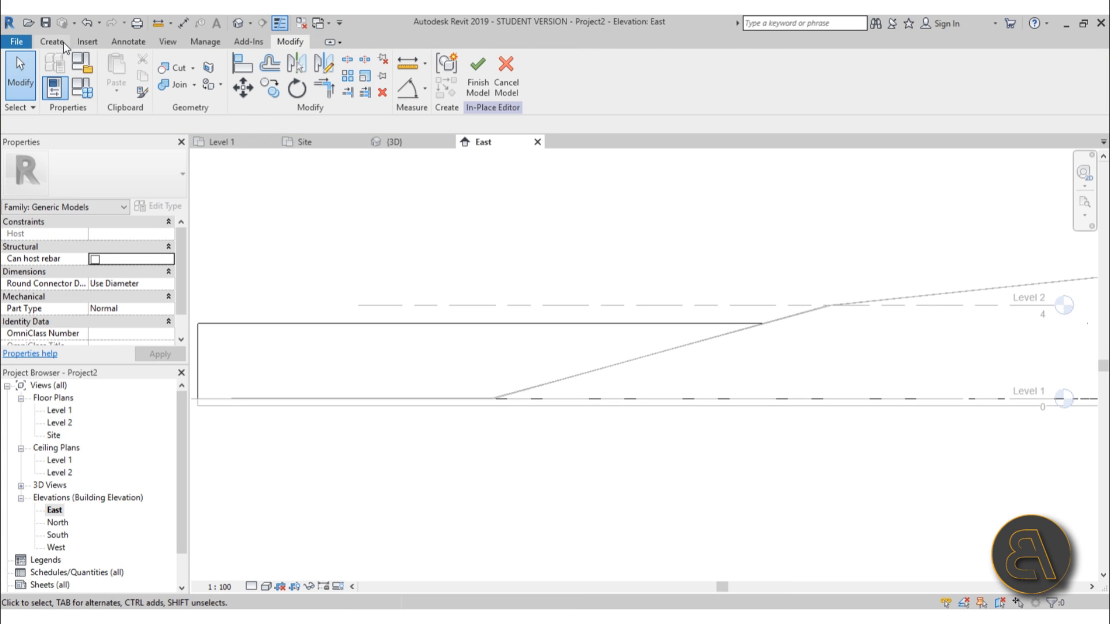
{"action": "left_click", "coordinate": [63, 42]}
{"action": "left_click", "coordinate": [277, 68]}
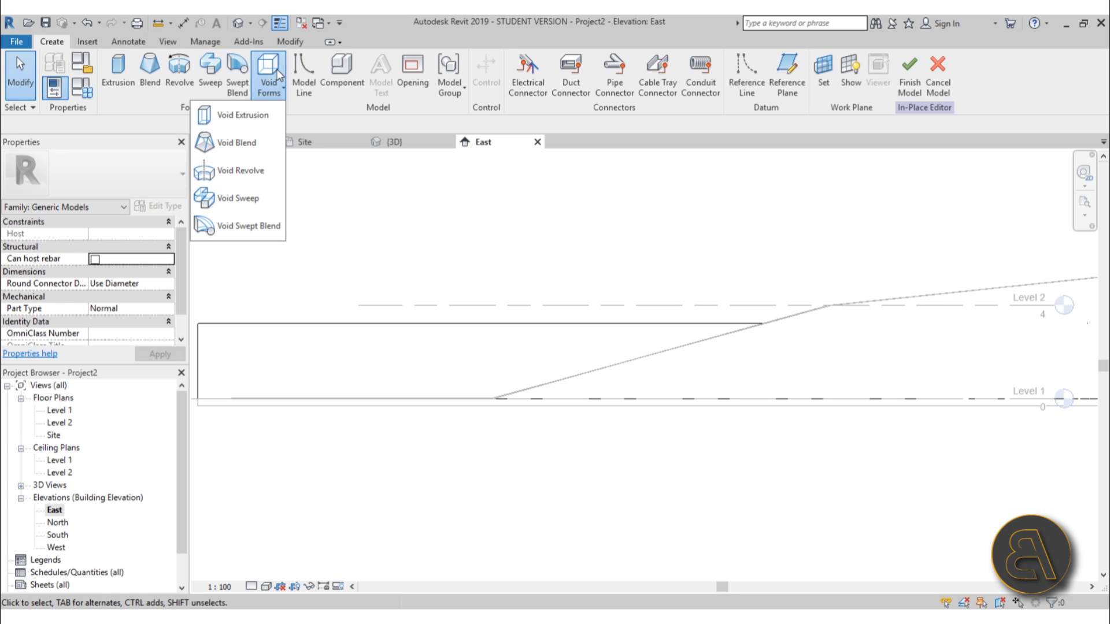
{"action": "left_click", "coordinate": [254, 114]}
{"action": "left_click", "coordinate": [578, 323]}
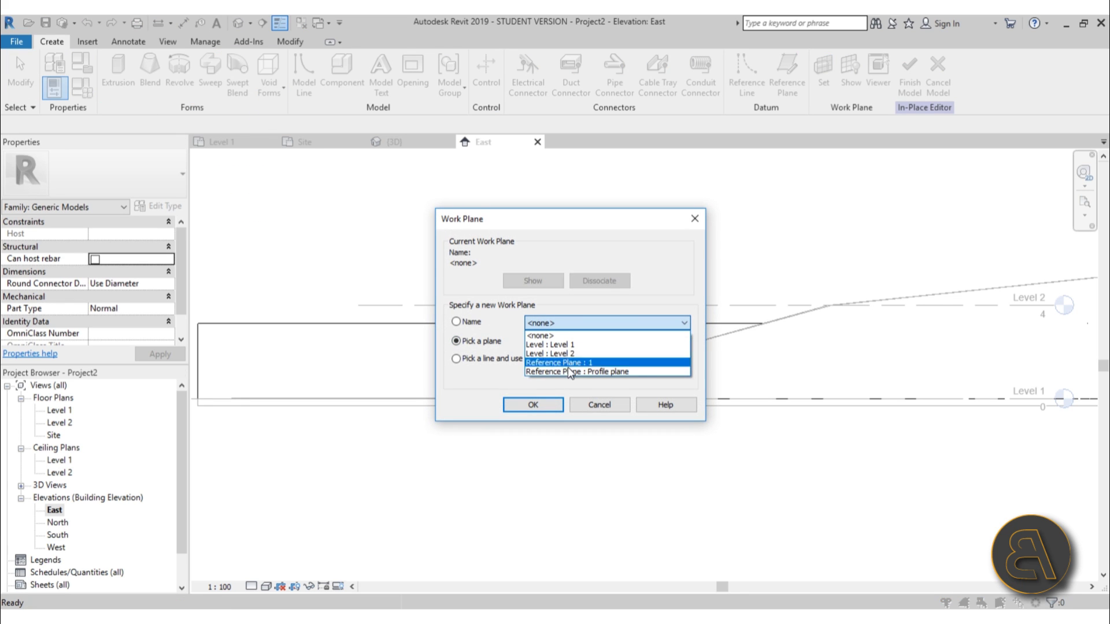
{"action": "left_click", "coordinate": [468, 332]}
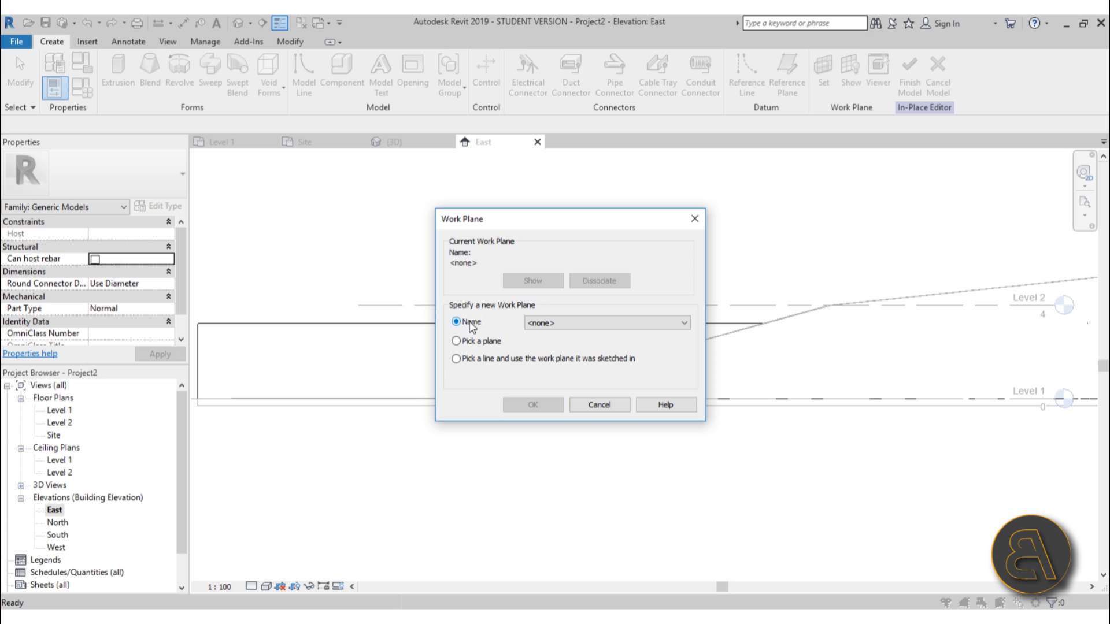
{"action": "left_click", "coordinate": [573, 326]}
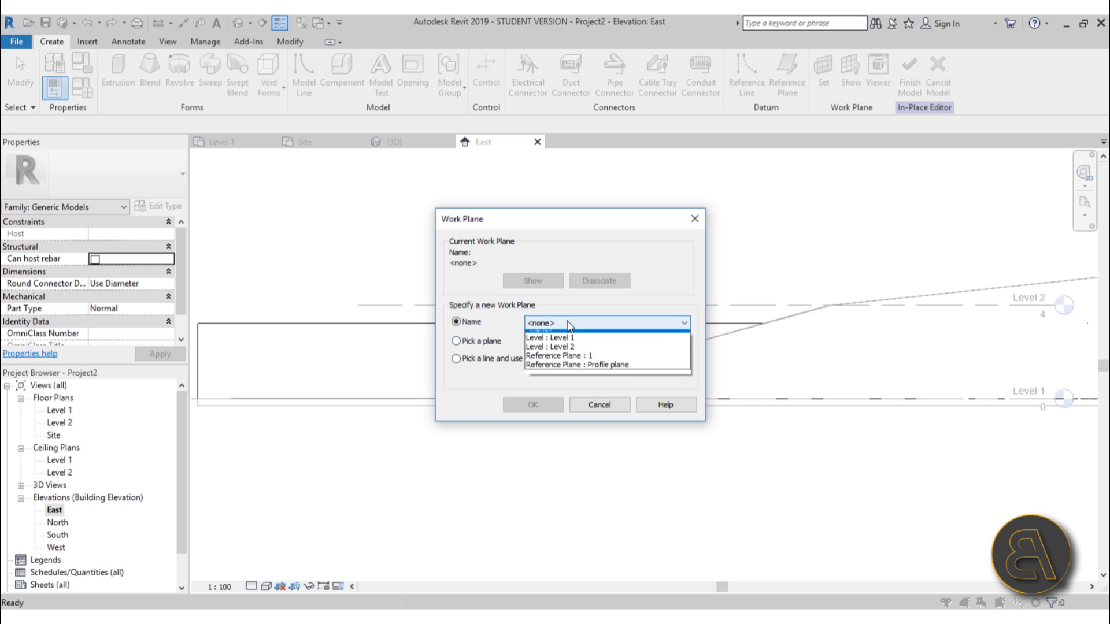
{"action": "left_click", "coordinate": [555, 363]}
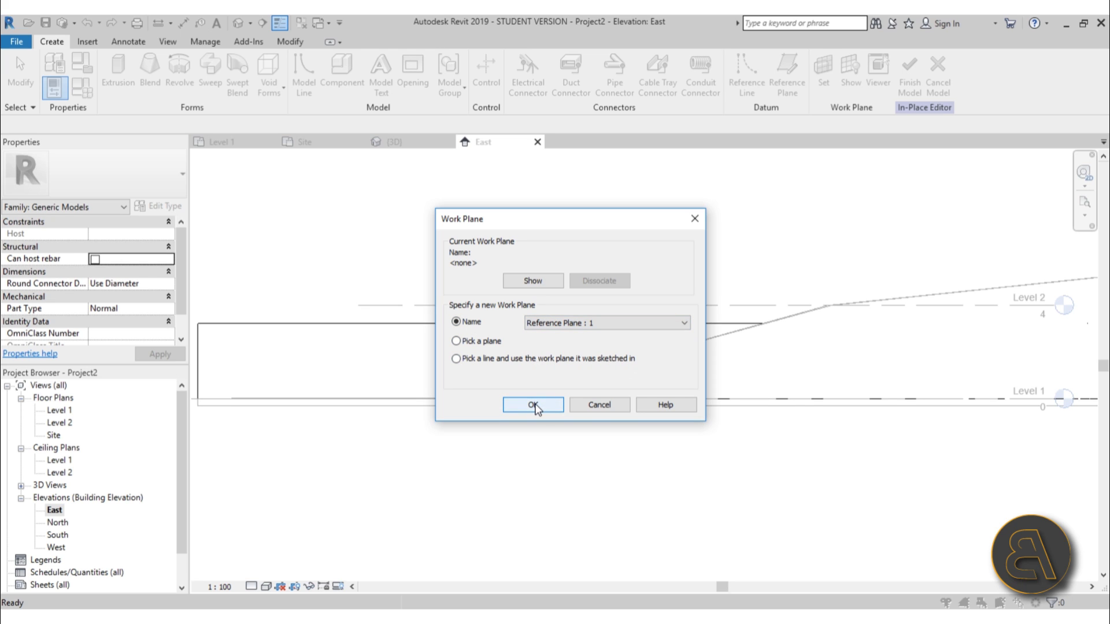
{"action": "left_click", "coordinate": [532, 405]}
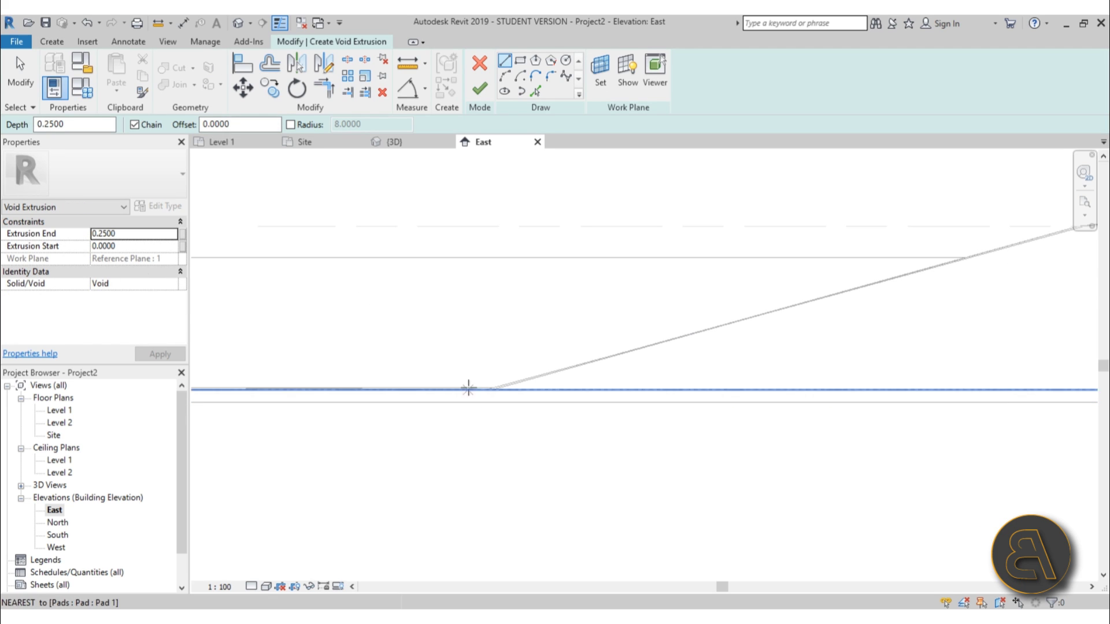
- Draw a sketch line along the terrain slope and raise it slightly above the ground
{"action": "left_click", "coordinate": [966, 257]}
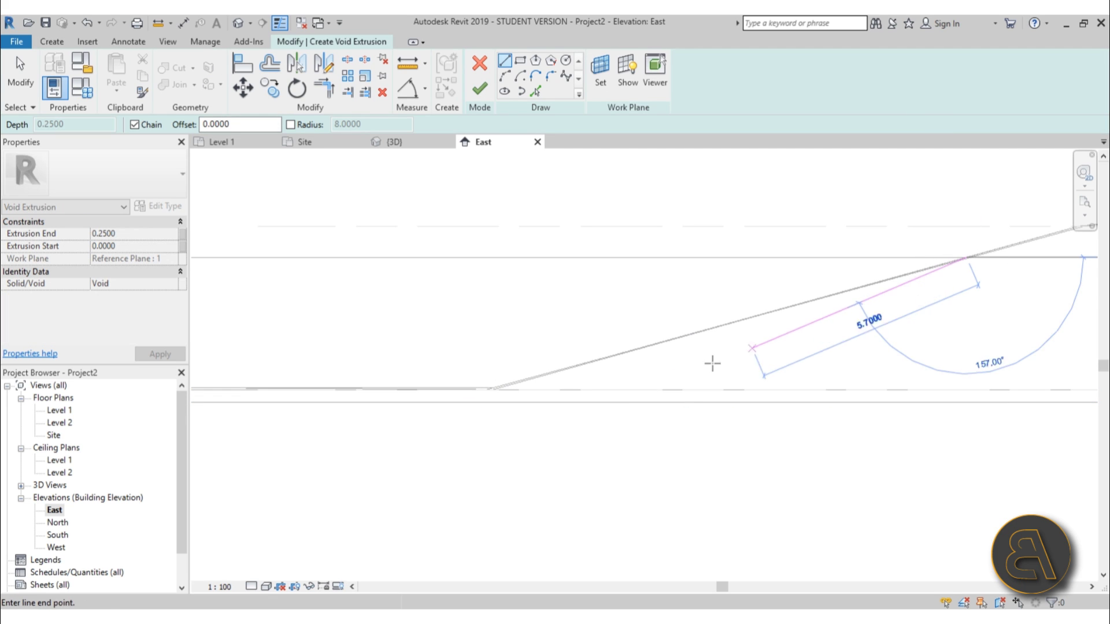
{"action": "left_click", "coordinate": [442, 400]}
{"action": "key", "text": "Escape"}
{"action": "key", "text": "Escape"}
{"action": "left_click", "coordinate": [523, 381]}
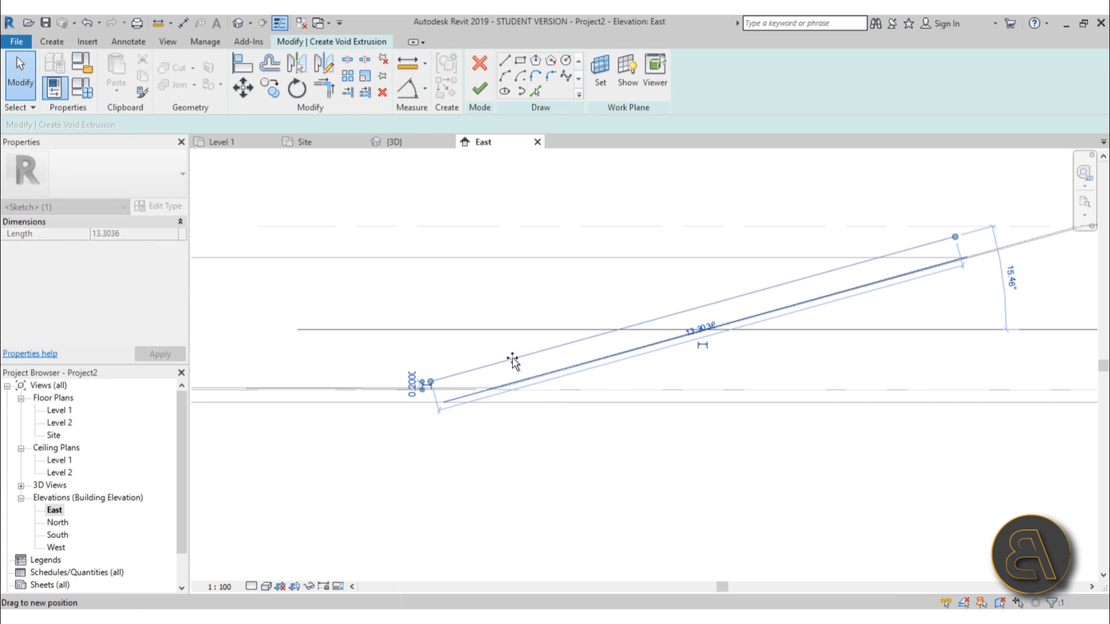
{"action": "left_click_drag", "start_coordinate": [512, 361], "coordinate": [495, 356]}
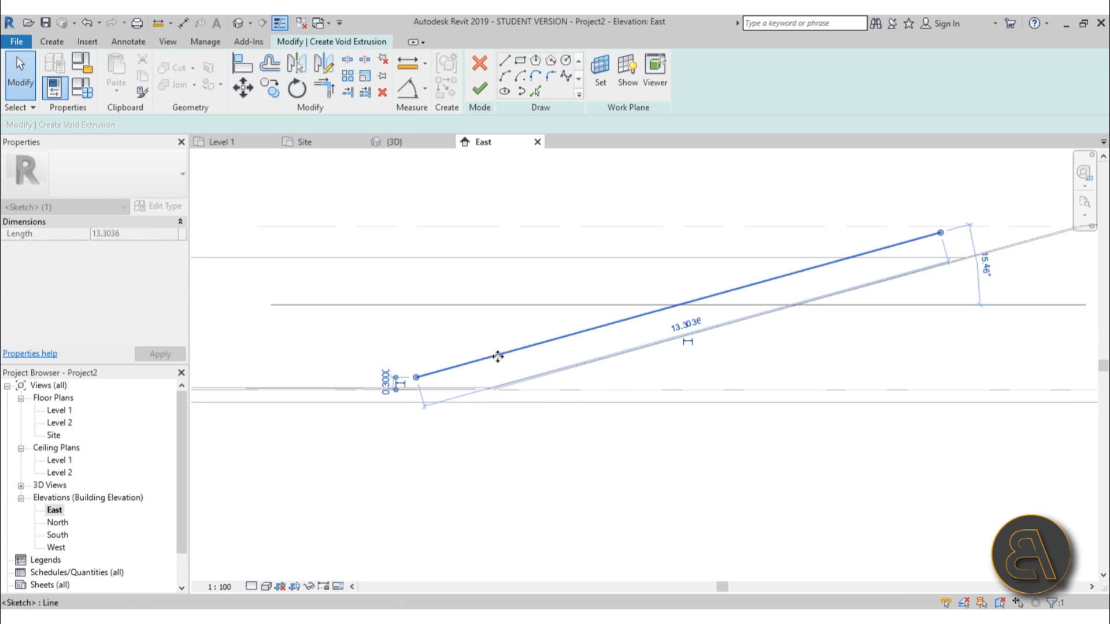
- Sketch the profile's bottom, left and closing edges from the slope's foot to its end
{"action": "left_click", "coordinate": [502, 61]}
{"action": "scroll", "coordinate": [440, 373], "scroll_direction": "up", "scroll_amount": 2}
{"action": "left_click", "coordinate": [478, 399]}
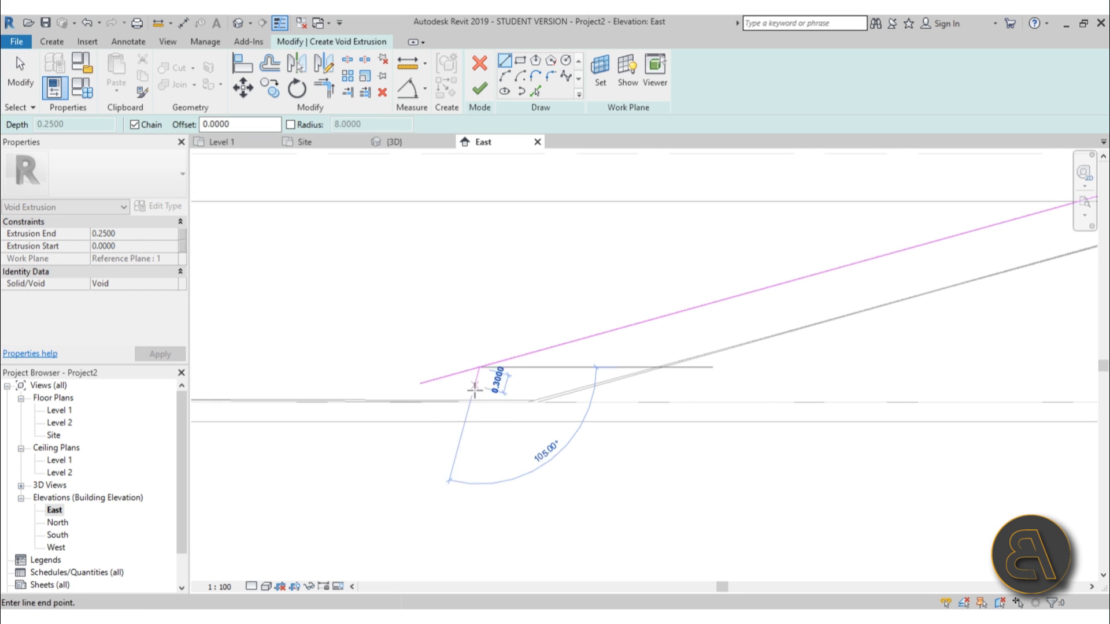
{"action": "scroll", "coordinate": [442, 392], "scroll_direction": "down", "scroll_amount": 2}
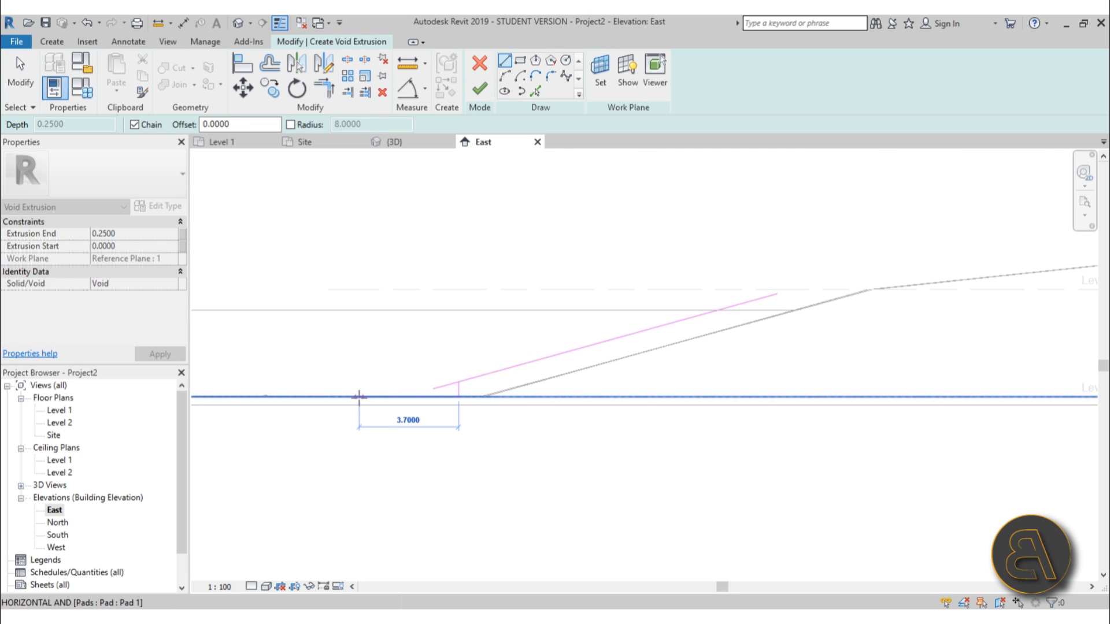
{"action": "left_click", "coordinate": [395, 382]}
{"action": "left_click", "coordinate": [394, 266]}
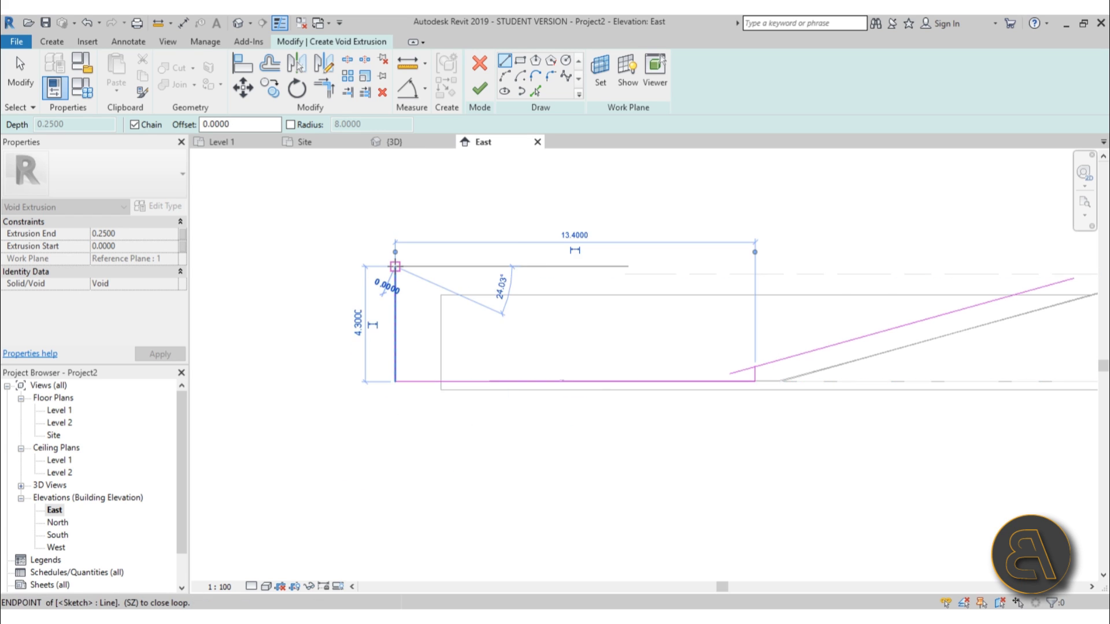
{"action": "scroll", "coordinate": [578, 265], "scroll_direction": "down", "scroll_amount": 1}
{"action": "left_click", "coordinate": [902, 276]}
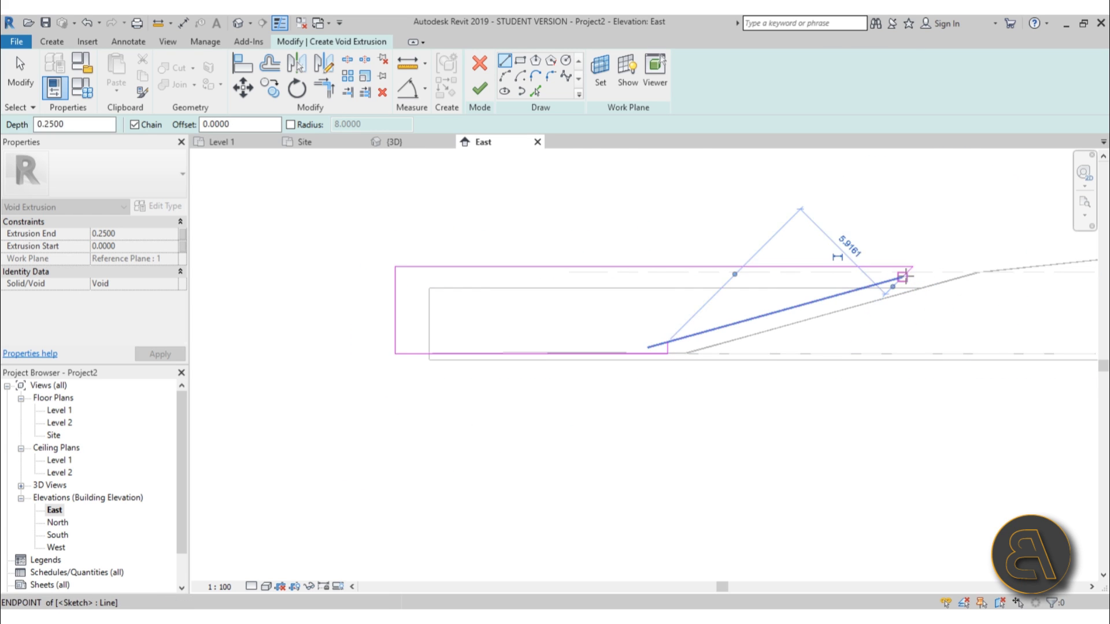
{"action": "key", "text": "Escape"}
{"action": "key", "text": "Escape"}
- Join the top edge to the slope, lower the bottom edge below ground, then view the profile in 3D
{"action": "scroll", "coordinate": [907, 277], "scroll_direction": "up", "scroll_amount": 4}
{"action": "left_click", "coordinate": [904, 256]}
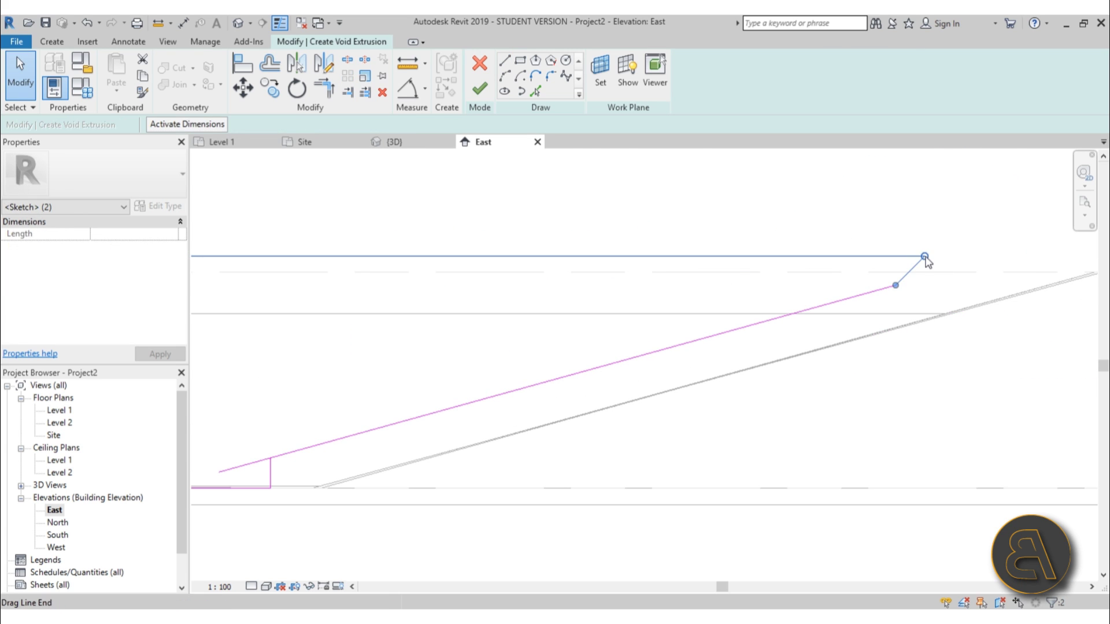
{"action": "left_click_drag", "start_coordinate": [924, 256], "coordinate": [896, 256]}
{"action": "scroll", "coordinate": [587, 324], "scroll_direction": "down", "scroll_amount": 4}
{"action": "scroll", "coordinate": [586, 324], "scroll_direction": "up", "scroll_amount": 3}
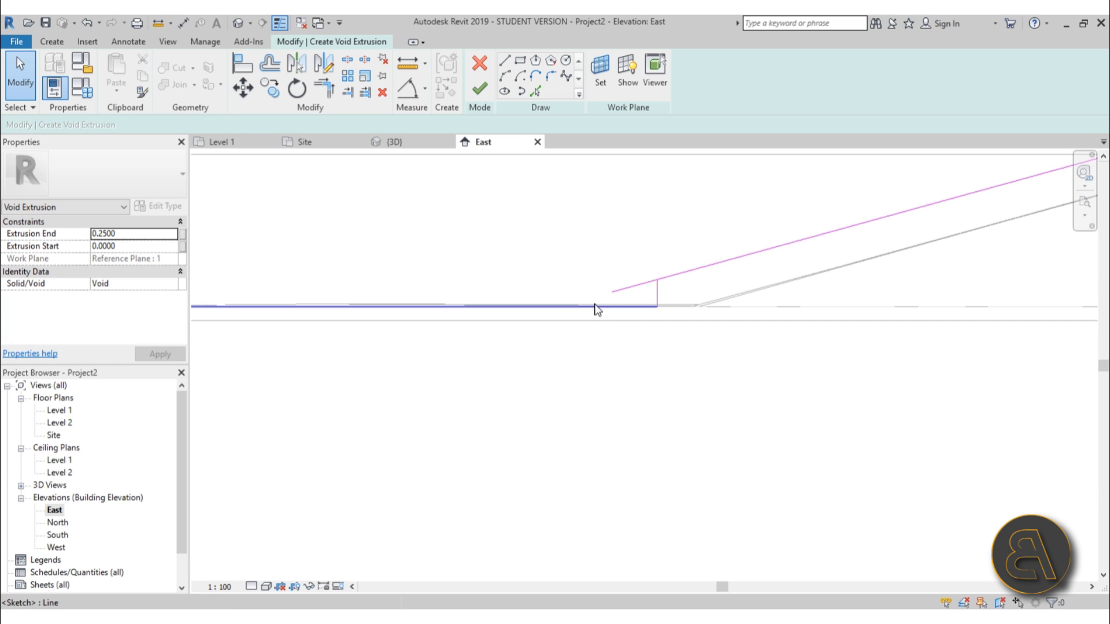
{"action": "key", "text": "a"}
{"action": "key", "text": "l"}
{"action": "scroll", "coordinate": [676, 280], "scroll_direction": "down", "scroll_amount": 3}
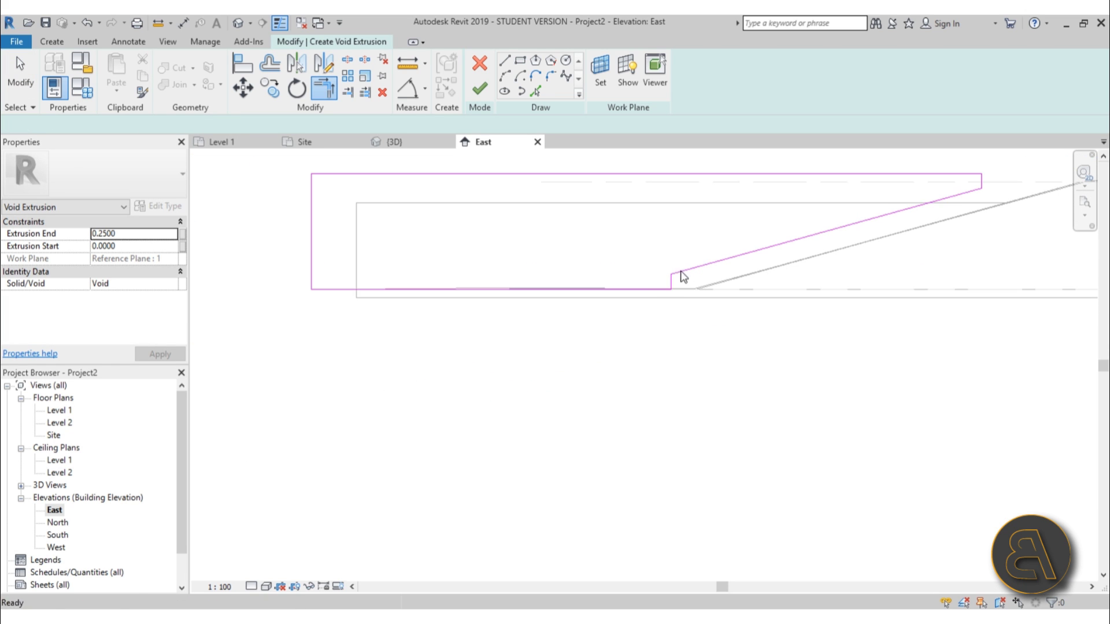
{"action": "key", "text": "Escape"}
{"action": "left_click_drag", "start_coordinate": [636, 295], "coordinate": [636, 317]}
{"action": "key", "text": "Escape"}
{"action": "scroll", "coordinate": [699, 277], "scroll_direction": "up", "scroll_amount": 3}
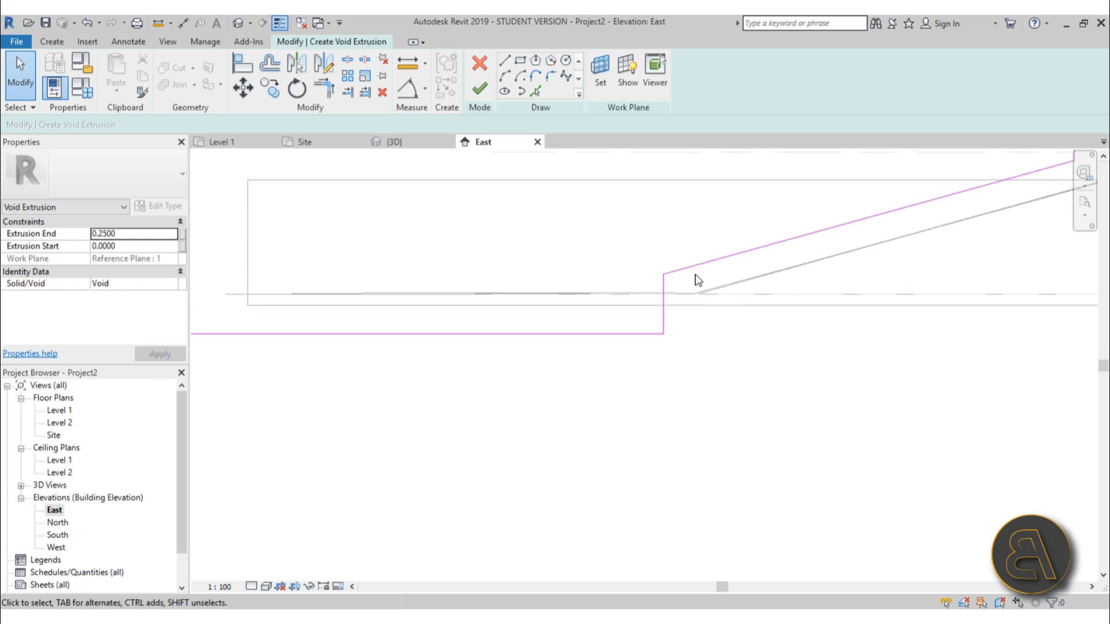
{"action": "middle_click_drag", "start_coordinate": [699, 277], "coordinate": [598, 326]}
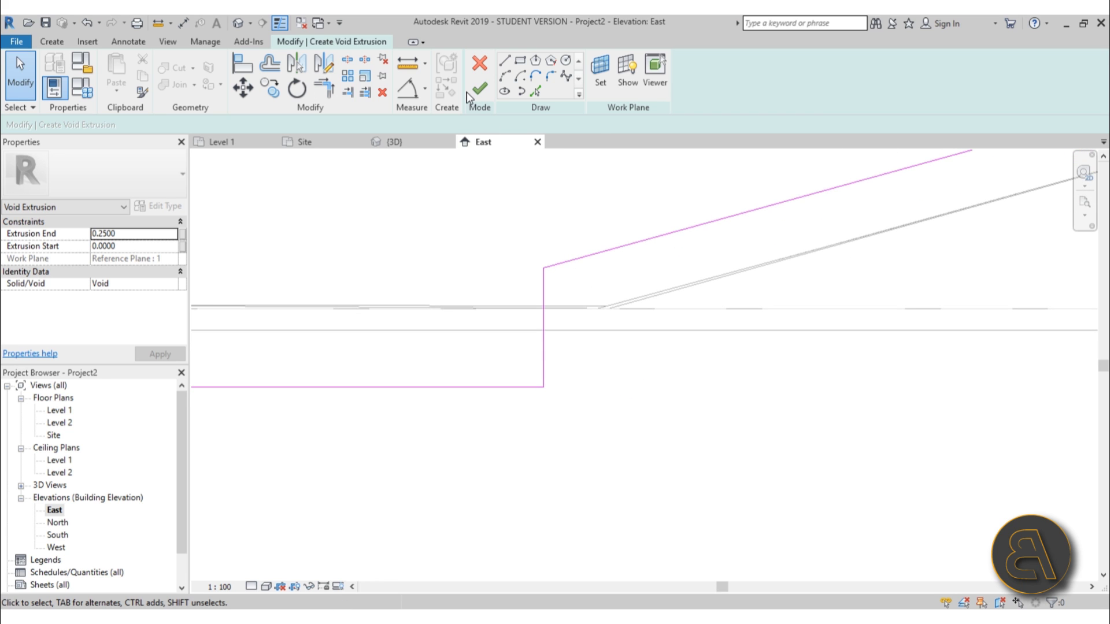
{"action": "left_click", "coordinate": [239, 23]}
{"action": "middle_click_drag", "start_coordinate": [555, 277], "coordinate": [612, 292], "text": "shift"}
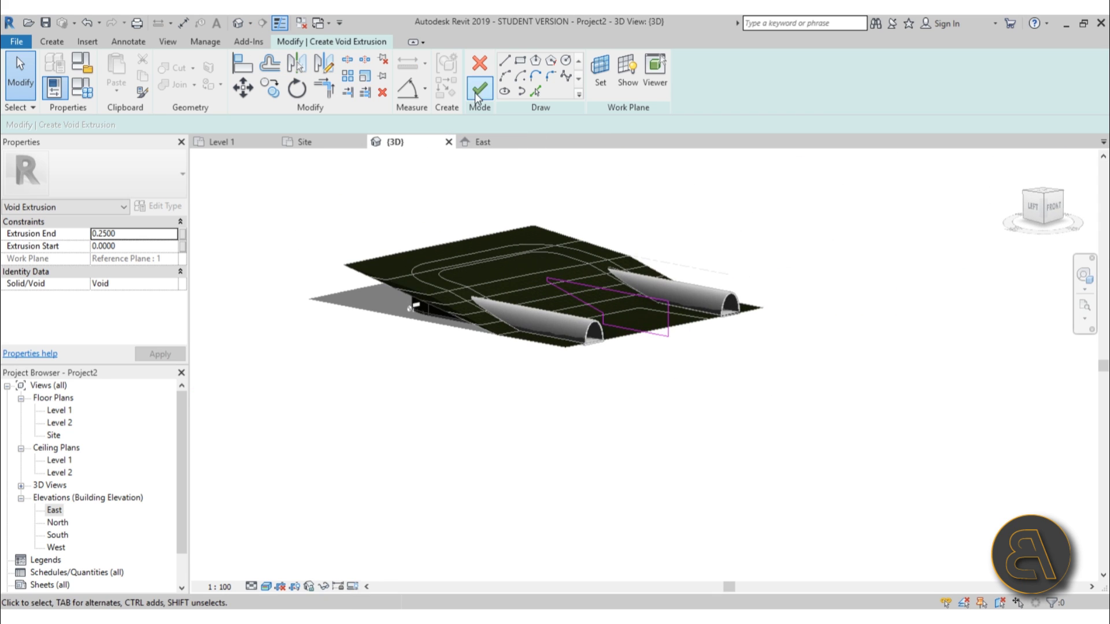
- Finish the void extrusion sketch and stretch the void past both tunnel tubes
{"action": "left_click", "coordinate": [479, 90]}
{"action": "scroll", "coordinate": [589, 295], "scroll_direction": "up", "scroll_amount": 5}
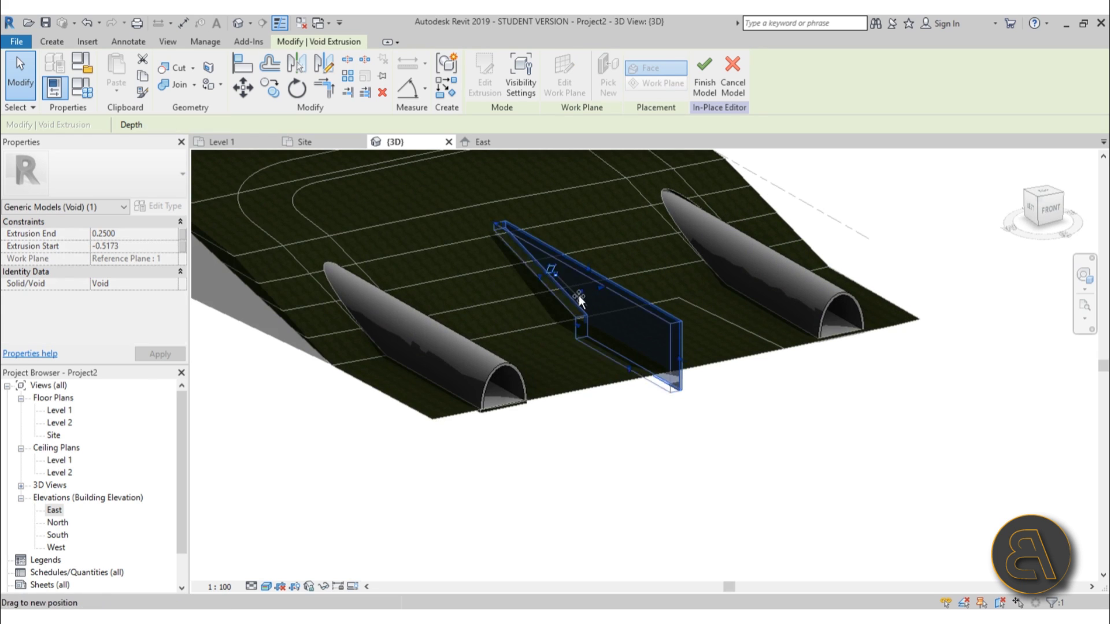
{"action": "left_click_drag", "start_coordinate": [578, 296], "coordinate": [347, 323]}
{"action": "left_click_drag", "start_coordinate": [601, 287], "coordinate": [902, 230]}
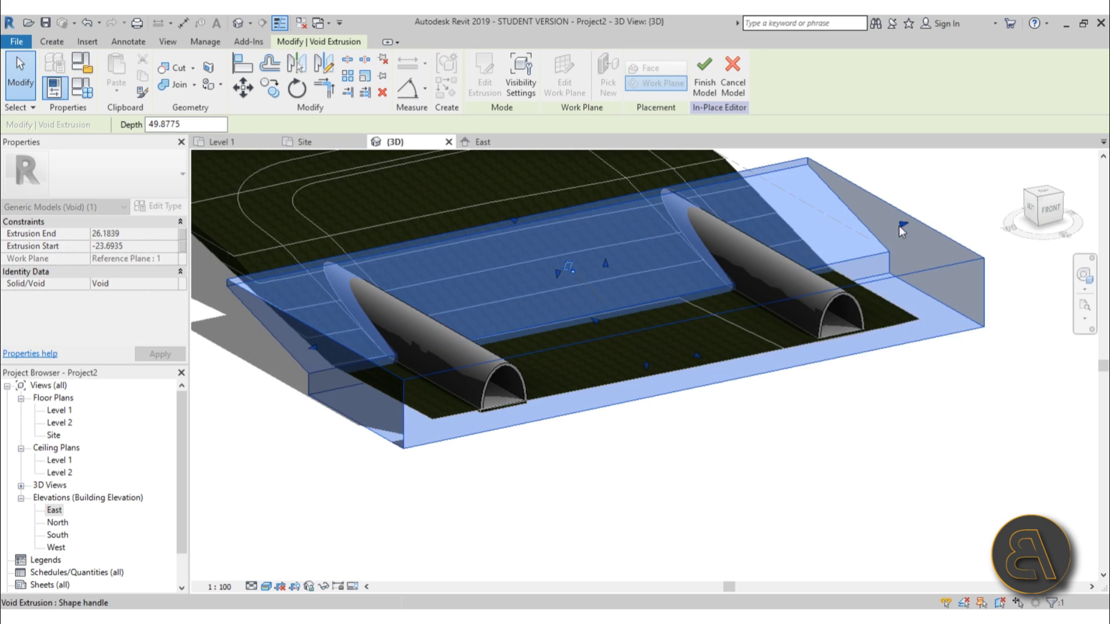
{"action": "left_click", "coordinate": [825, 424]}
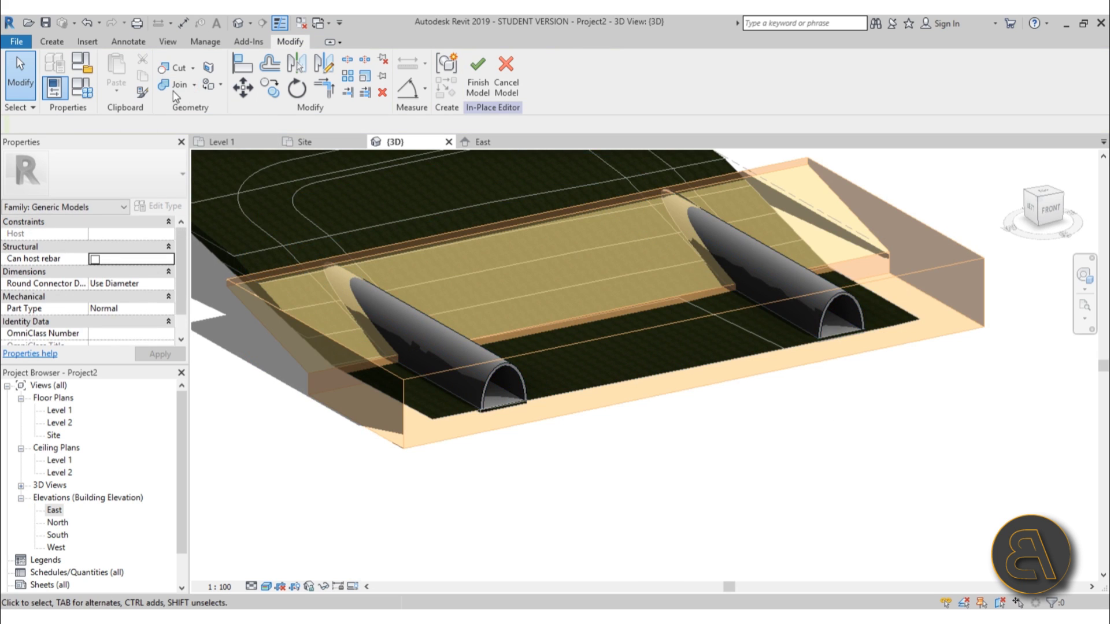
- Cut the tunnel tubes with the void so they end flush with the slope, then finish the model
{"action": "left_click", "coordinate": [173, 68]}
{"action": "left_click", "coordinate": [299, 289]}
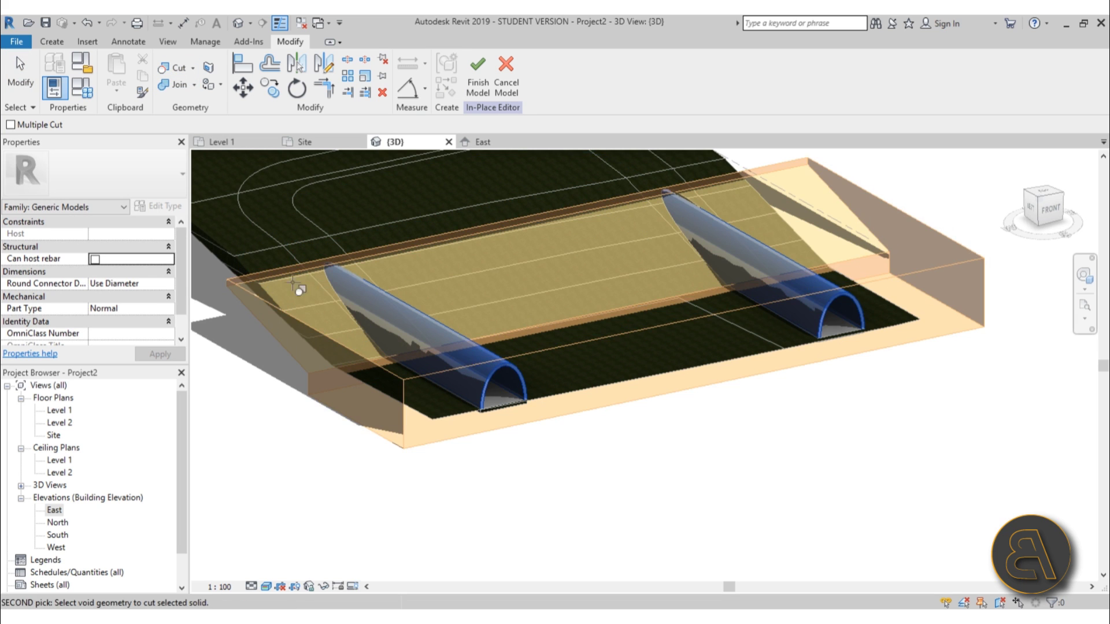
{"action": "left_click", "coordinate": [265, 295]}
{"action": "middle_click_drag", "start_coordinate": [528, 495], "coordinate": [518, 400], "text": "shift"}
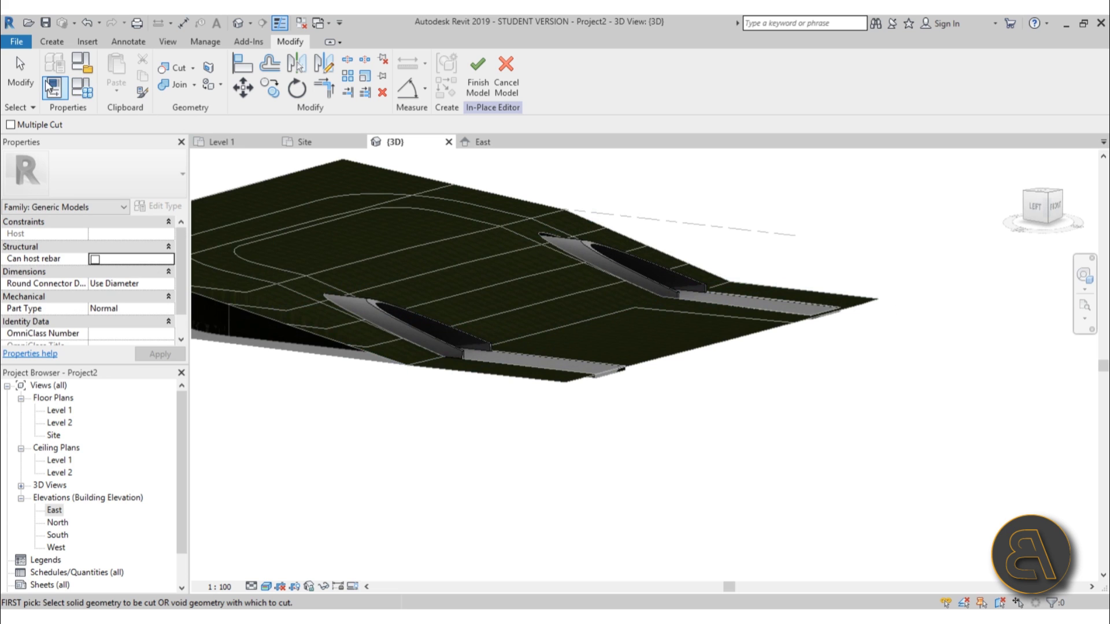
{"action": "key", "text": "Escape"}
{"action": "middle_click_drag", "start_coordinate": [359, 247], "coordinate": [519, 363], "text": "shift"}
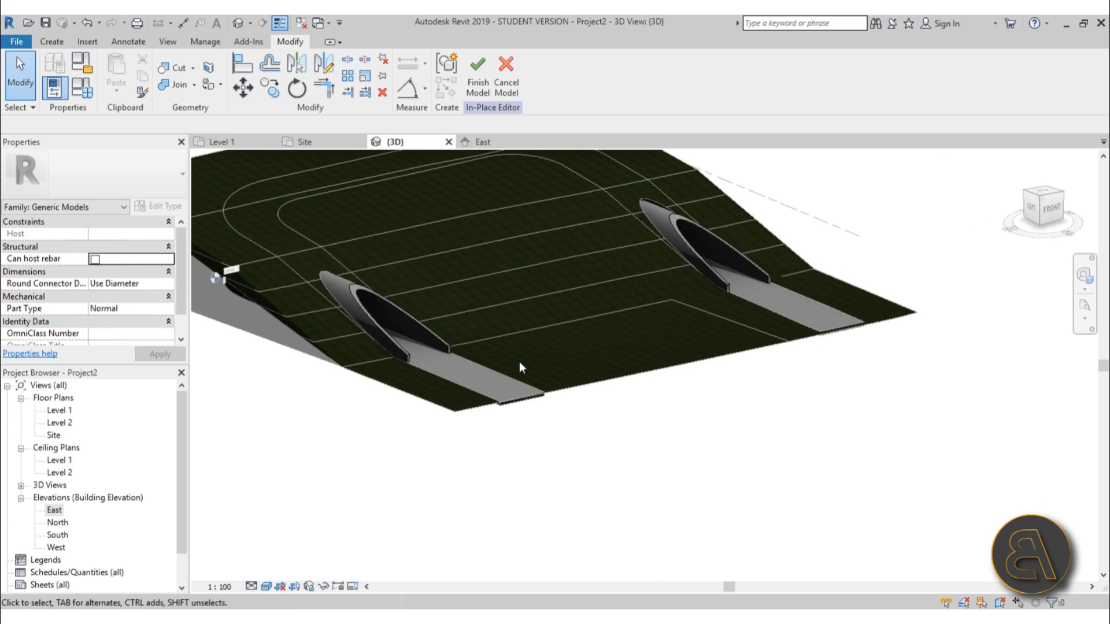
{"action": "left_click", "coordinate": [478, 88]}
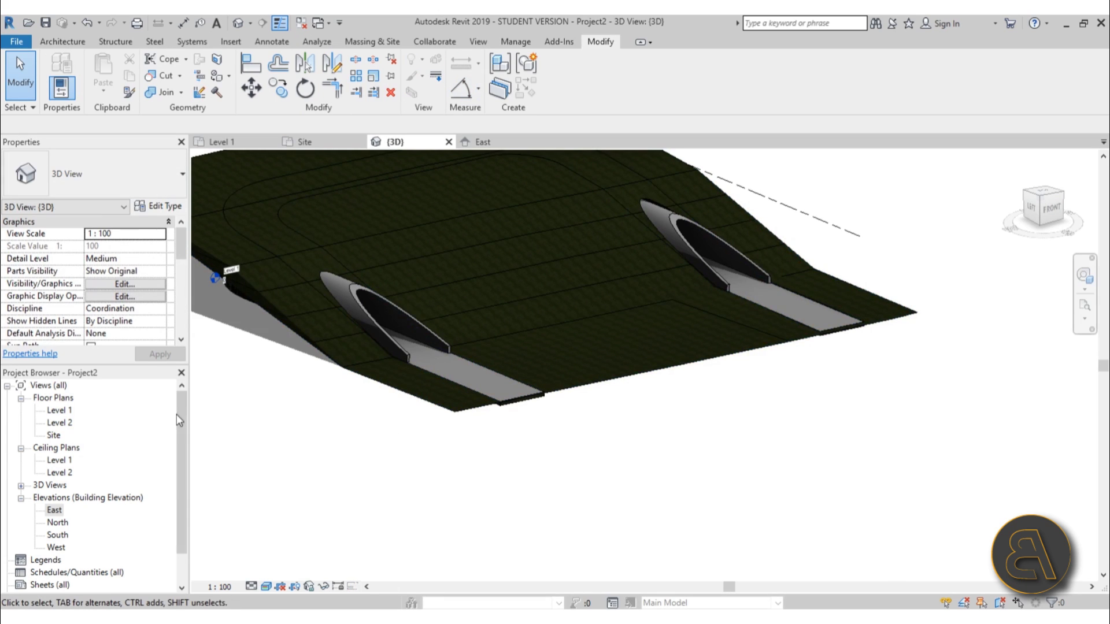
- Place a camera on Level 1 below the path, aimed at the tunnel, creating 3D View 1
{"action": "double_click", "coordinate": [59, 410]}
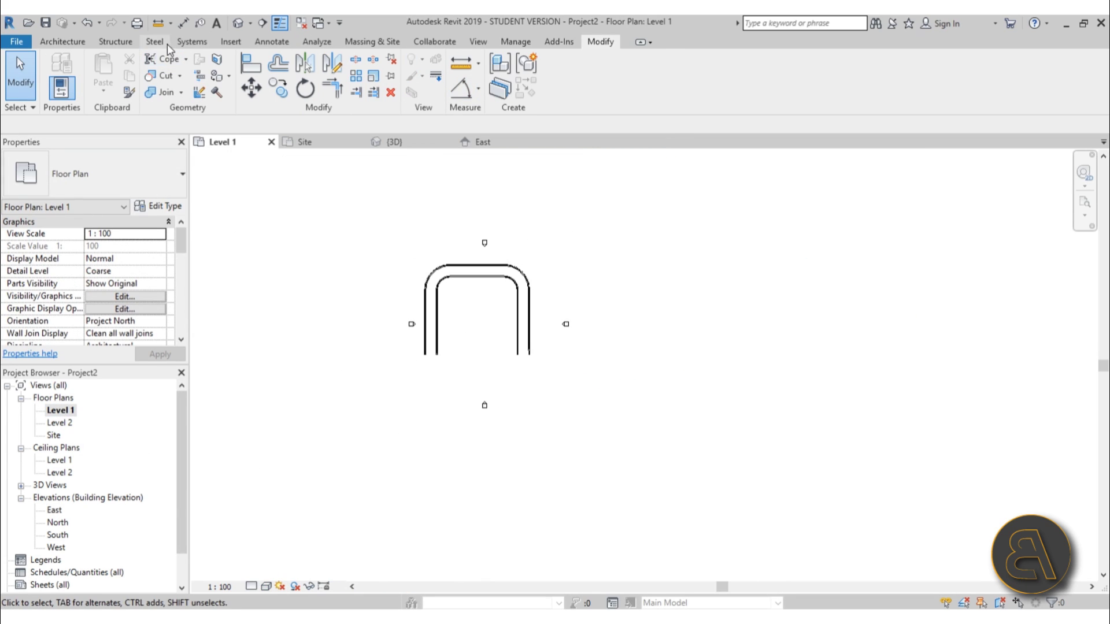
{"action": "left_click", "coordinate": [250, 24]}
{"action": "left_click", "coordinate": [230, 57]}
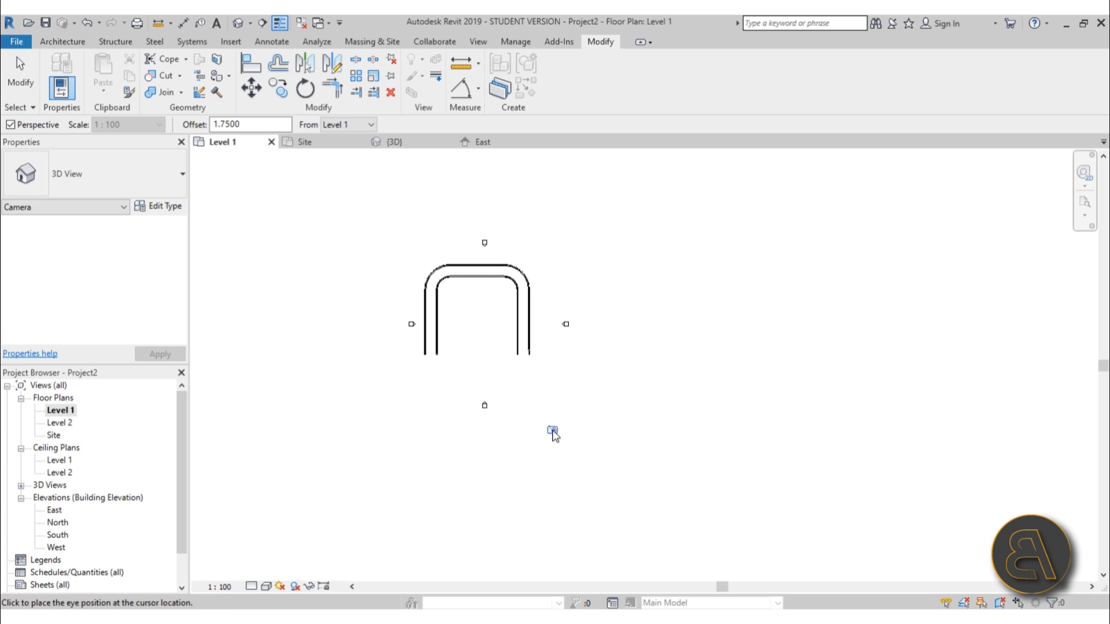
{"action": "left_click", "coordinate": [552, 433]}
{"action": "left_click", "coordinate": [367, 174]}
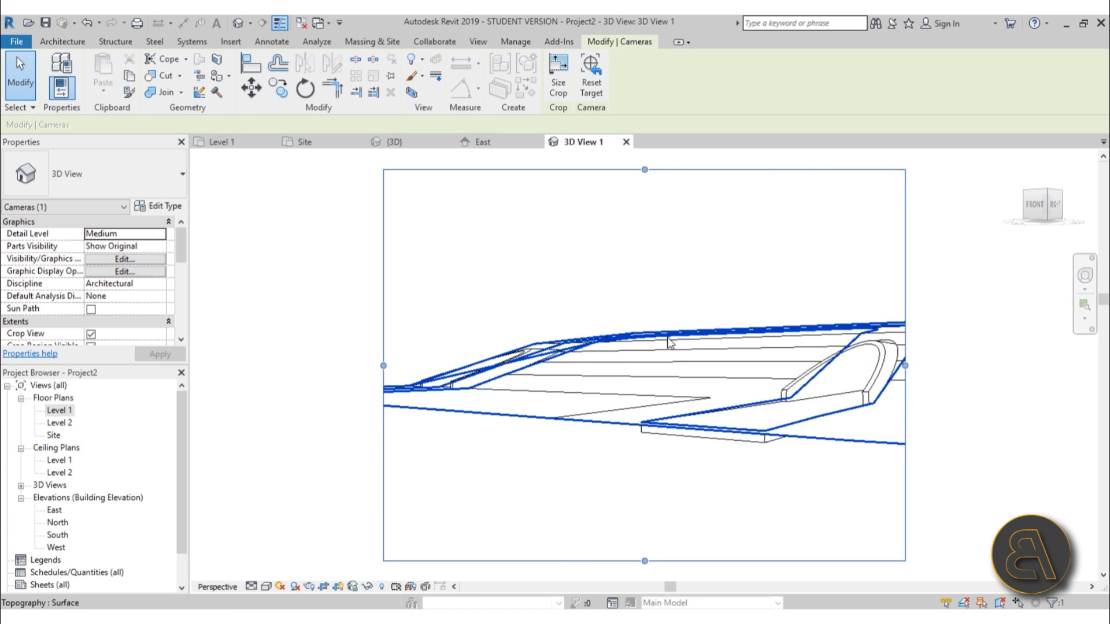
{"action": "scroll", "coordinate": [946, 402], "scroll_direction": "up", "scroll_amount": 1}
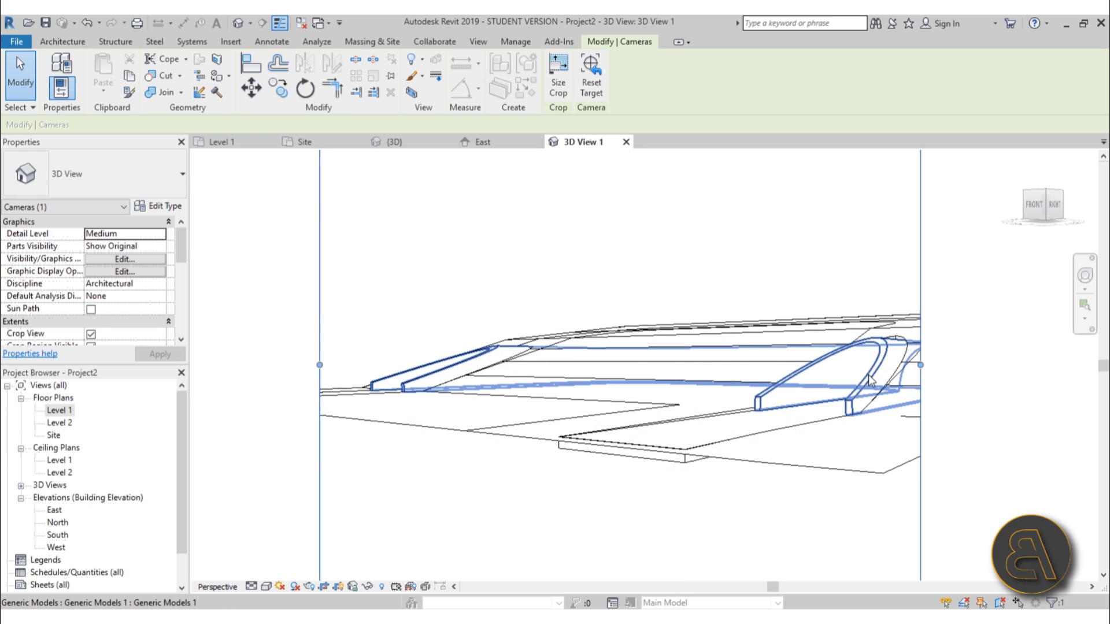
- Tilt the camera and walk it toward the tunnel with the navigation wheel
{"action": "left_click", "coordinate": [1085, 275]}
{"action": "left_click_drag", "start_coordinate": [695, 473], "coordinate": [695, 462]}
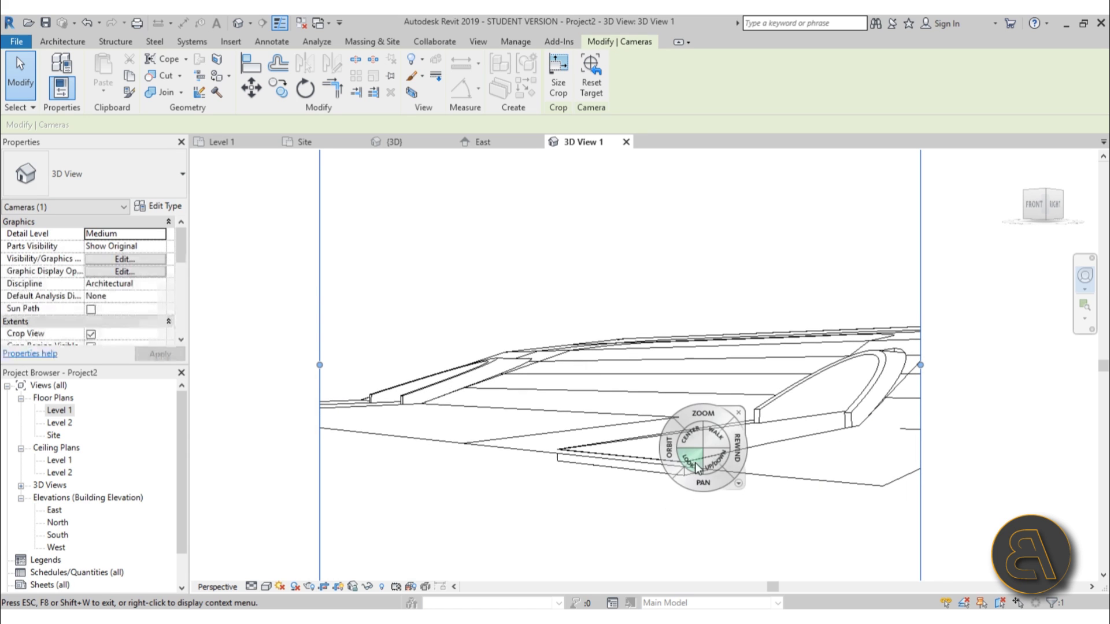
{"action": "left_click_drag", "start_coordinate": [644, 494], "coordinate": [712, 451]}
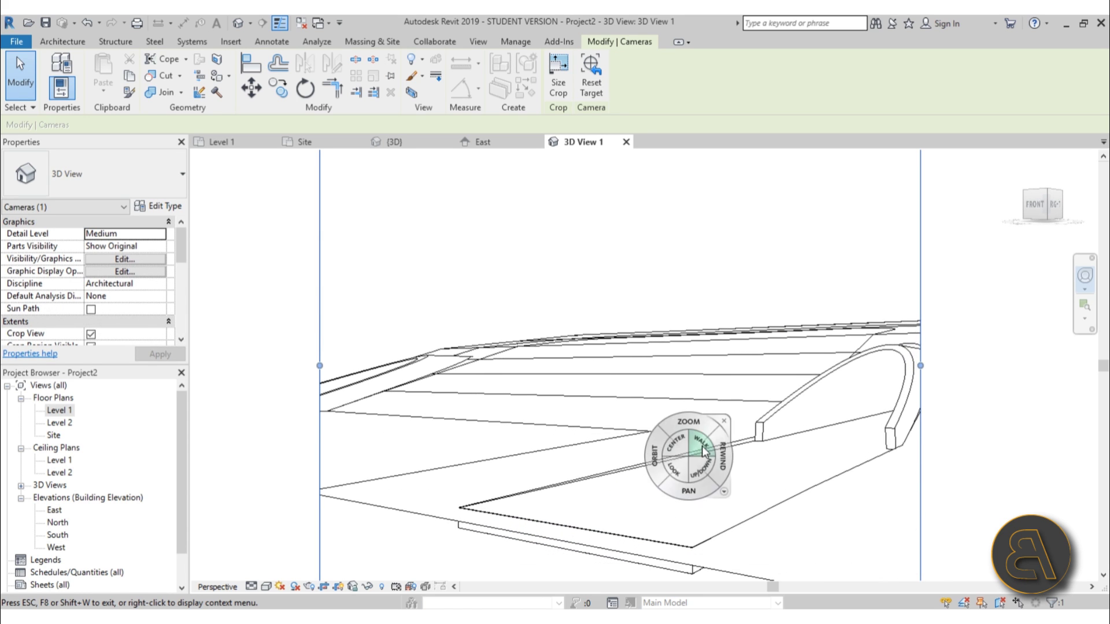
{"action": "key", "text": "Escape"}
{"action": "scroll", "coordinate": [652, 399], "scroll_direction": "down", "scroll_amount": 2}
- Resize the camera crop region to frame the tunnel portal on the slope
{"action": "left_click", "coordinate": [829, 358]}
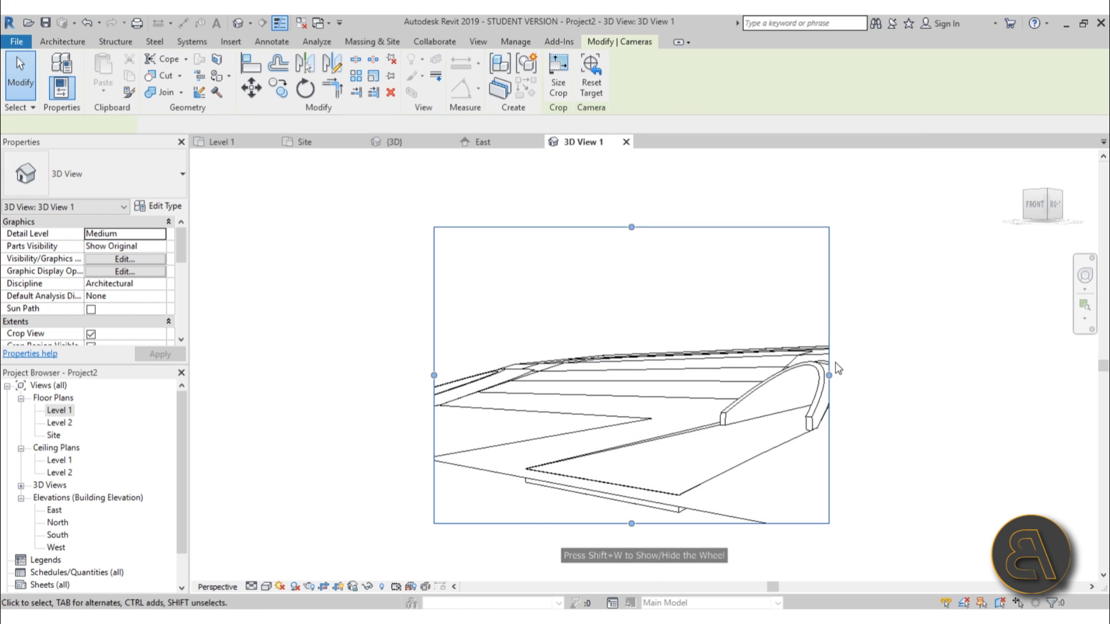
{"action": "left_click_drag", "start_coordinate": [830, 375], "coordinate": [848, 375]}
{"action": "left_click_drag", "start_coordinate": [435, 376], "coordinate": [360, 377]}
{"action": "left_click_drag", "start_coordinate": [614, 523], "coordinate": [603, 461]}
{"action": "left_click_drag", "start_coordinate": [604, 227], "coordinate": [602, 302]}
{"action": "scroll", "coordinate": [595, 324], "scroll_direction": "up", "scroll_amount": 3}
{"action": "middle_click_drag", "start_coordinate": [590, 337], "coordinate": [584, 362]}
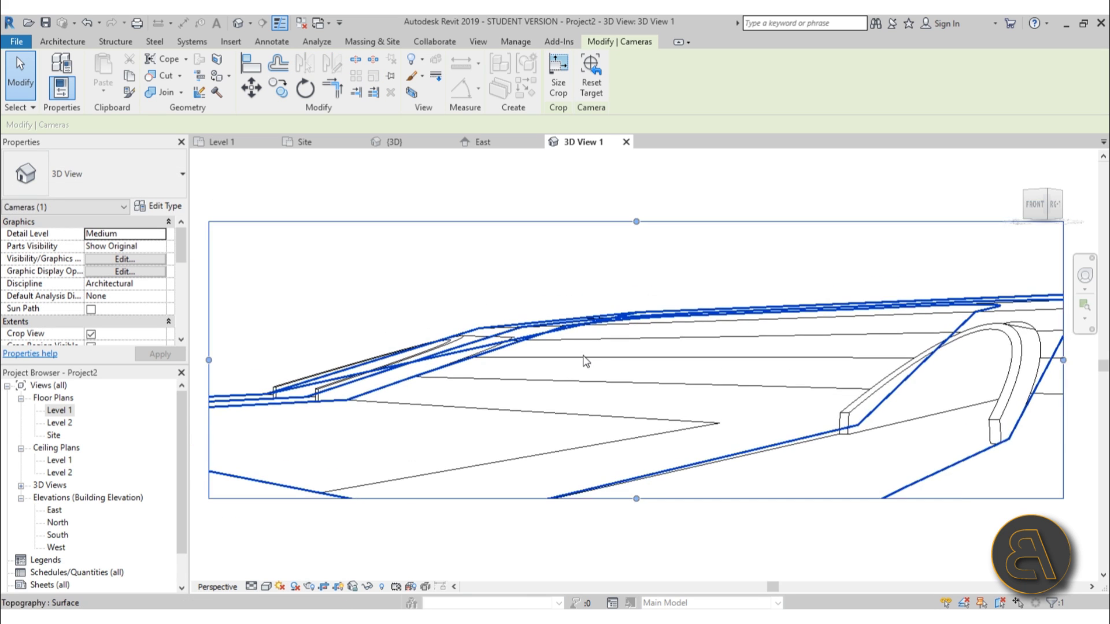
- Set the view's visual style to Realistic
{"action": "left_click", "coordinate": [266, 586]}
{"action": "left_click", "coordinate": [296, 560]}
{"action": "left_click", "coordinate": [333, 304]}
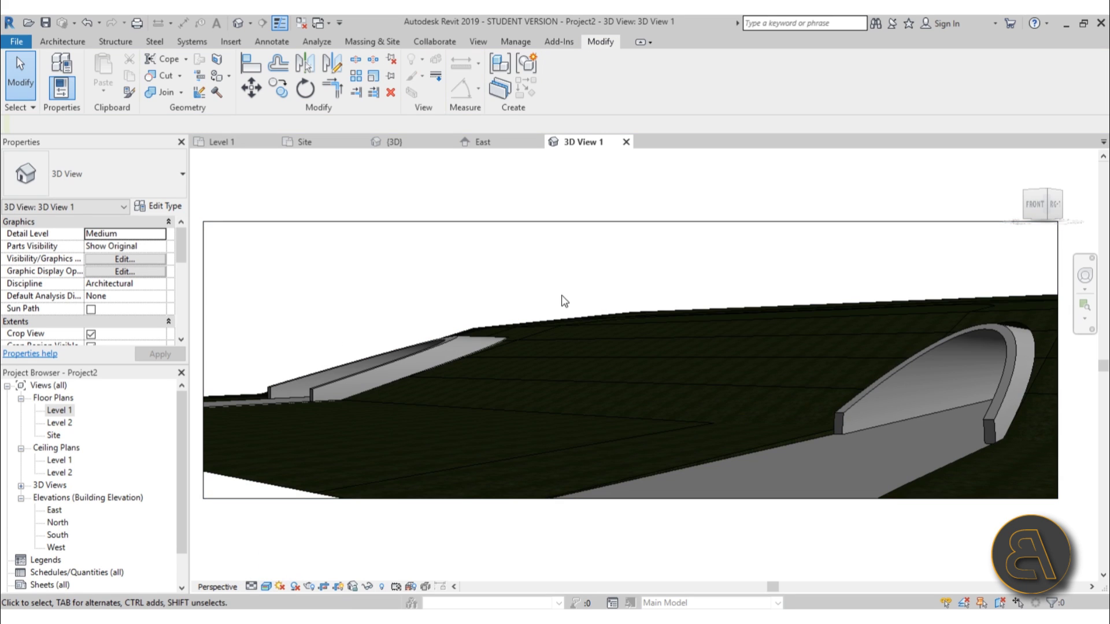